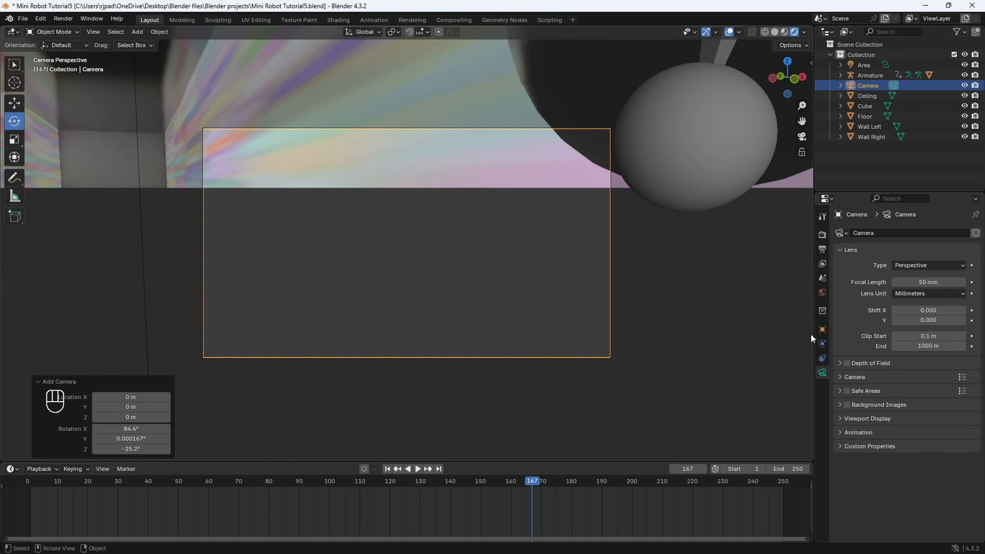
# - Position the camera in front of the robot at Y -22.31 m and Z 3.55 m, rotated 86.4° on X and about -0.2° on Z
pyautogui.click(822, 329)
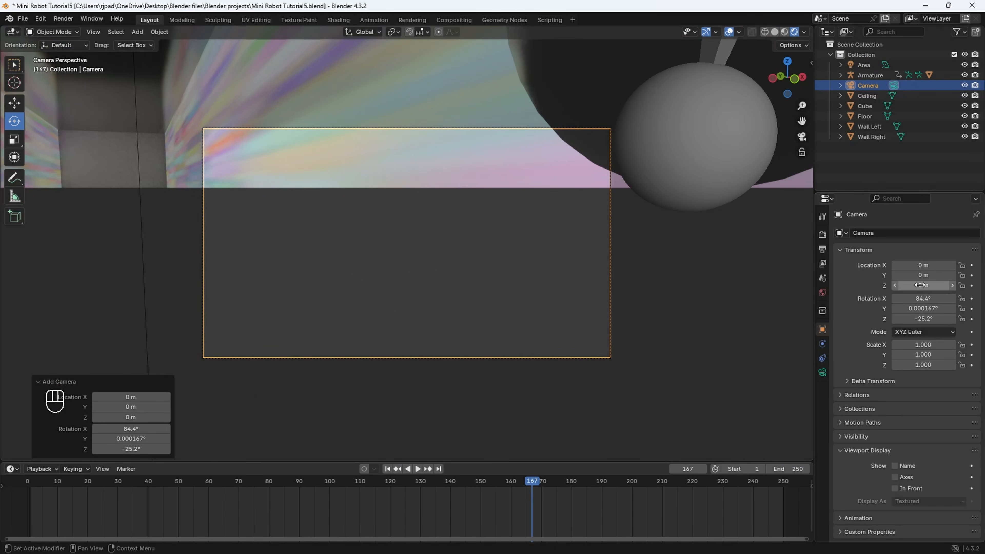
pyautogui.moveTo(916, 286); pyautogui.dragTo(815, 276)
pyautogui.moveTo(921, 318); pyautogui.dragTo(929, 298)
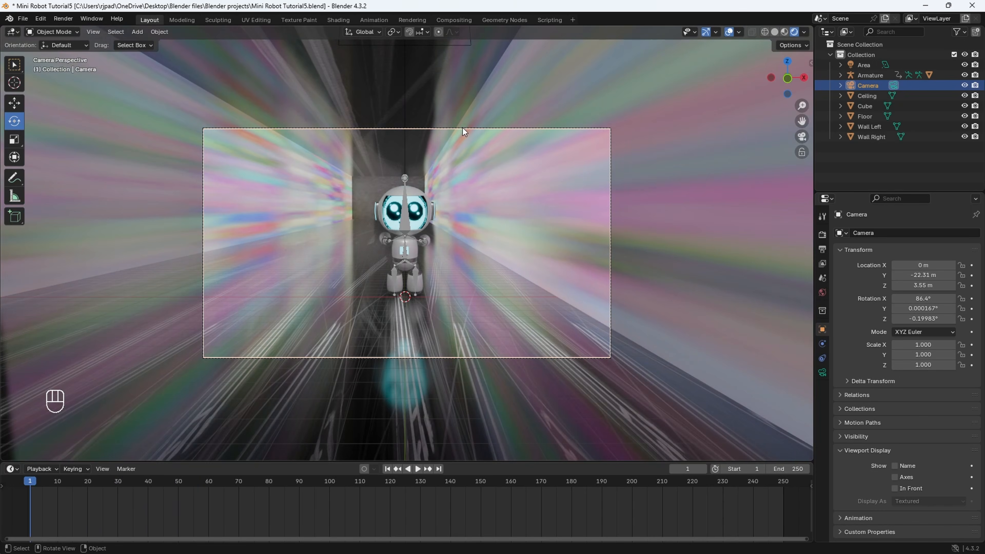
# - Play the animation through the camera, stop it and return to frame 1
pyautogui.press('space')
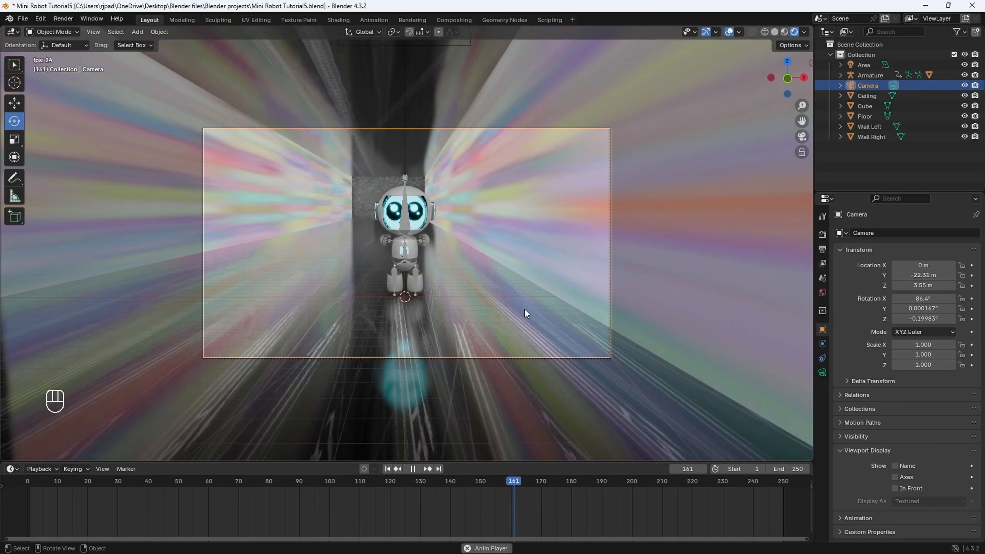
pyautogui.press('space')
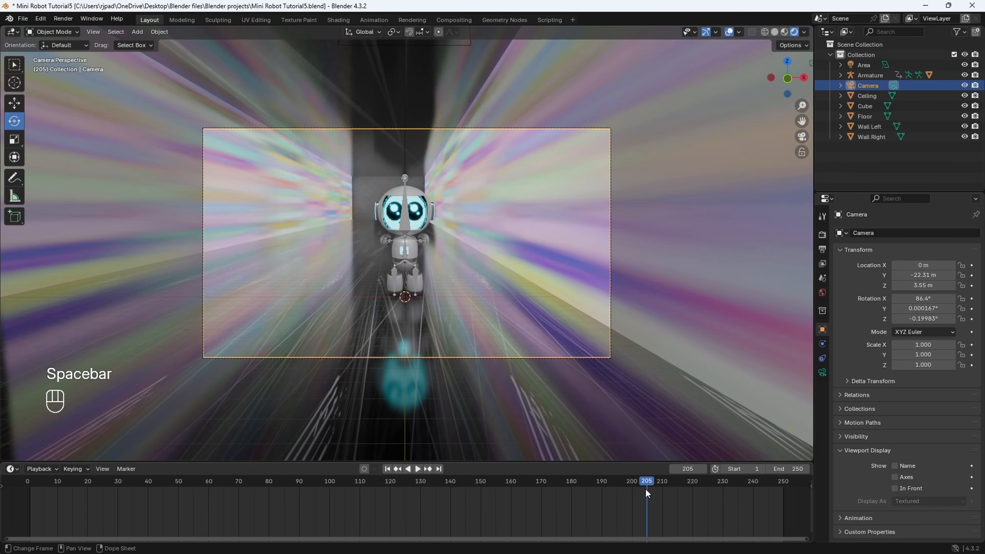
pyautogui.moveTo(646, 483); pyautogui.dragTo(30, 490)
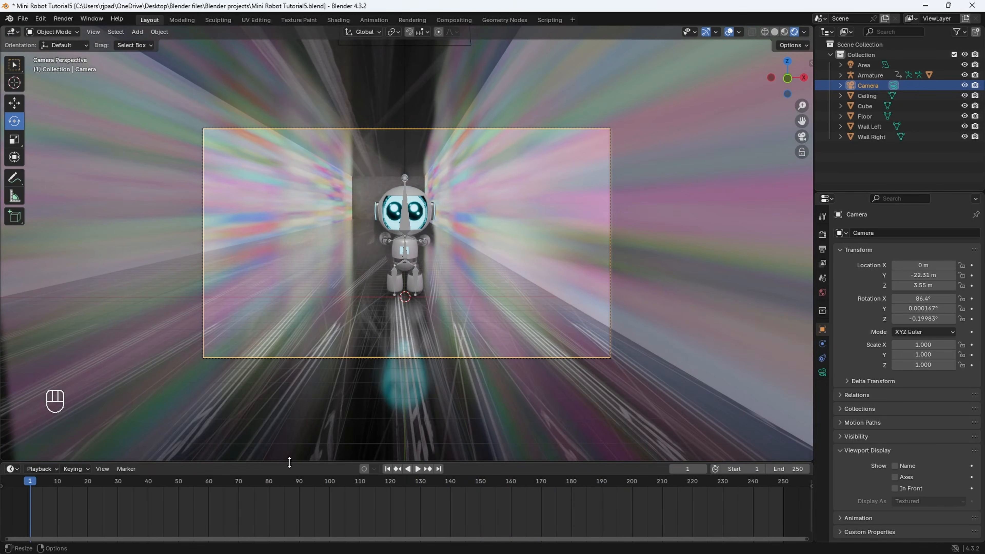
# - Enlarge the timeline area and set the scene's end frame to 96
pyautogui.moveTo(294, 462); pyautogui.dragTo(302, 436)
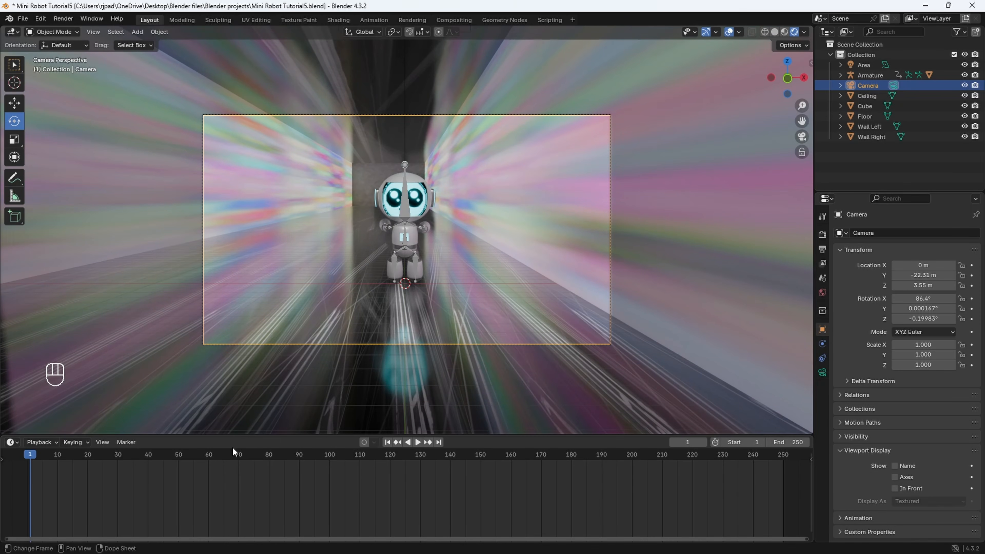
pyautogui.click(452, 343)
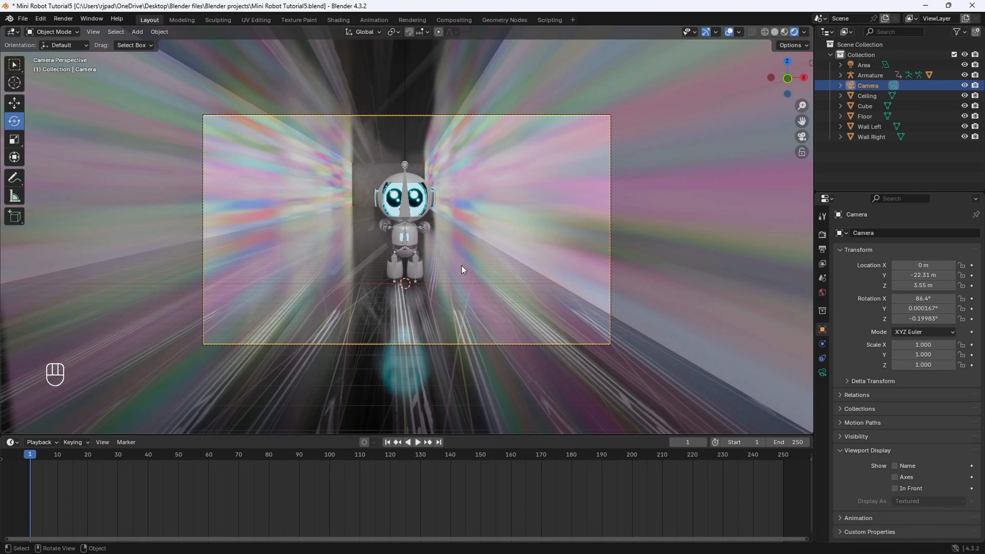
pyautogui.click(797, 445)
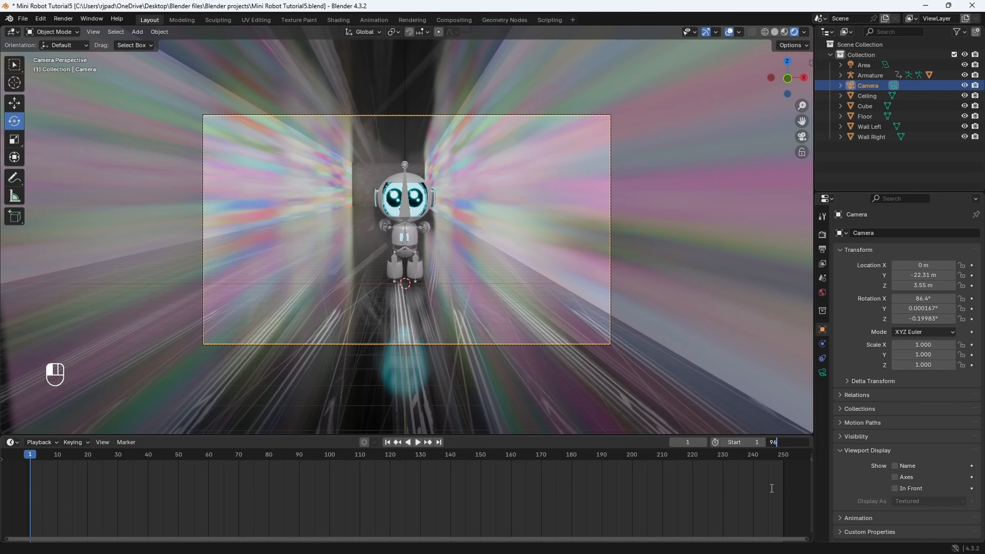
pyautogui.press('Return')
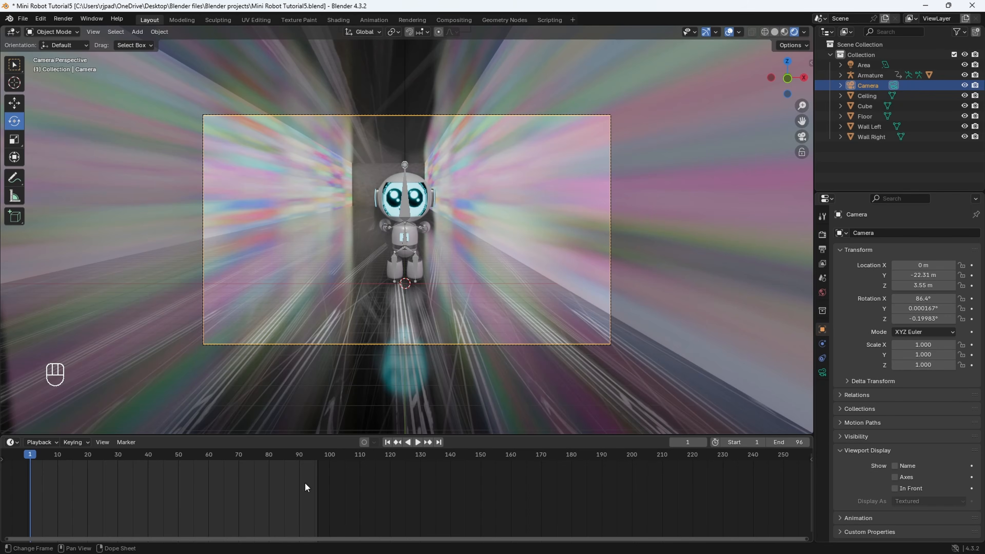
pyautogui.moveTo(88, 491); pyautogui.dragTo(325, 499, button='middle')
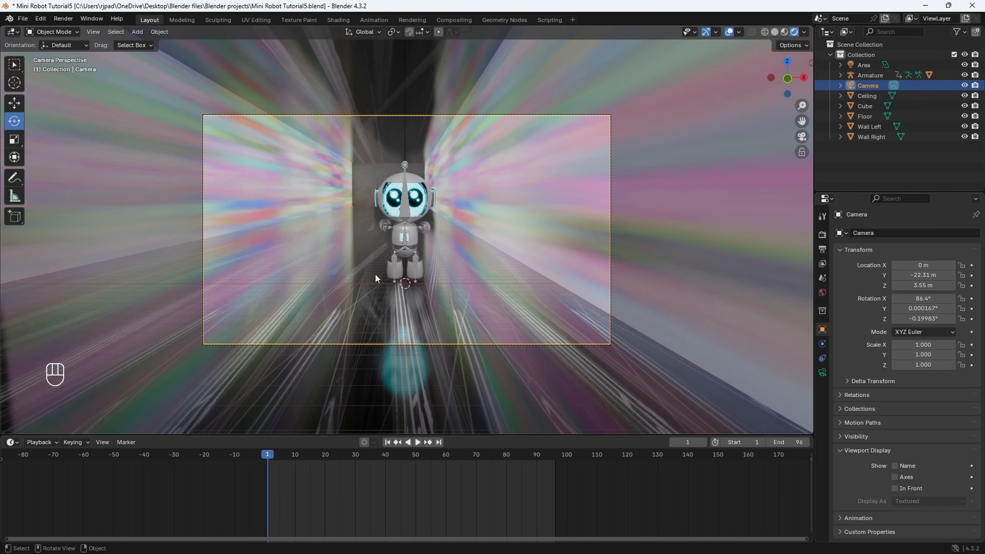
# - Move the camera behind the robot to Y 51.47 m and turn it to -179.2° on Z
pyautogui.moveTo(926, 276); pyautogui.dragTo(984, 275)
pyautogui.moveTo(925, 318); pyautogui.dragTo(877, 318)
pyautogui.moveTo(936, 275); pyautogui.dragTo(907, 275)
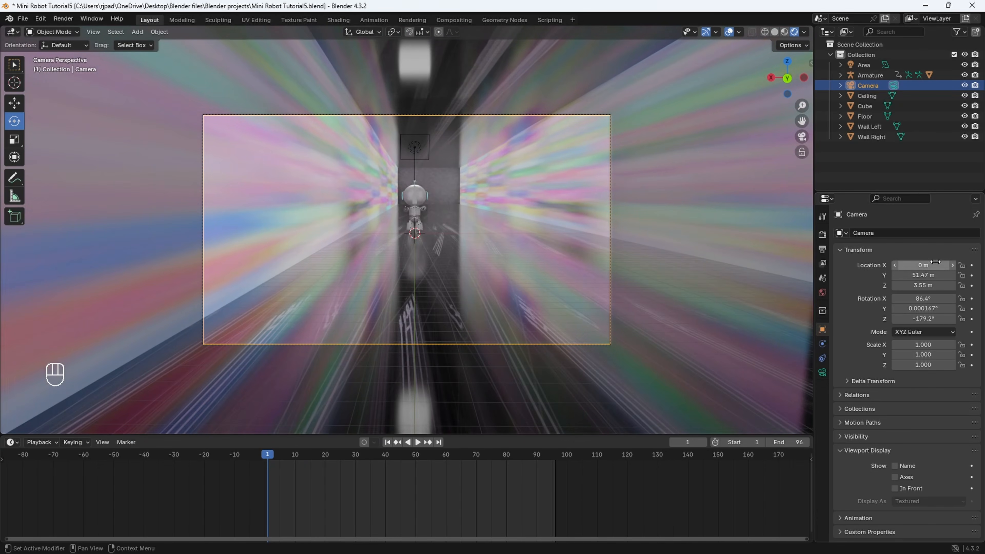
pyautogui.click(444, 180)
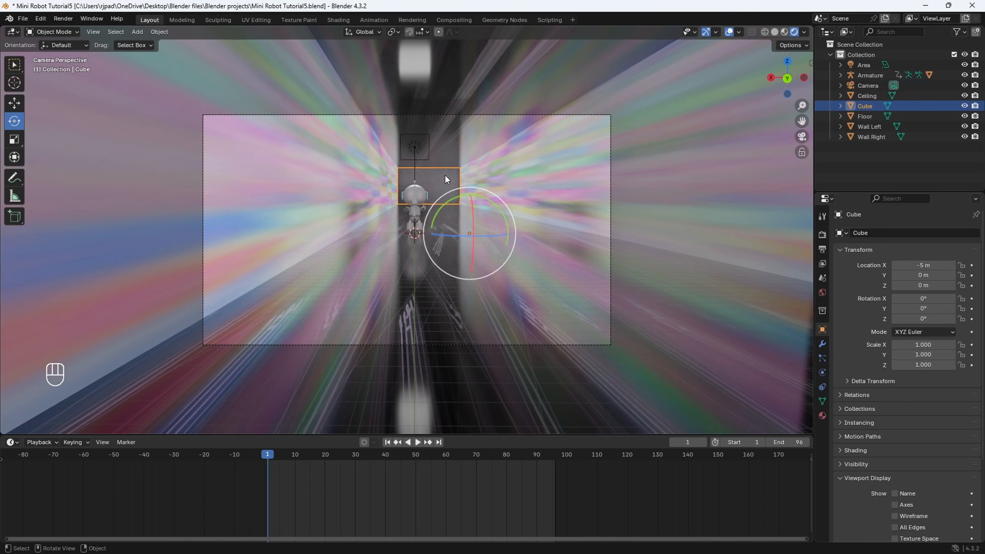
# - Shift the camera beside and behind the robot to X -13.19 m and Y 26.51 m, turned to -154.2° on Z
pyautogui.click(505, 115)
pyautogui.moveTo(931, 275); pyautogui.dragTo(883, 266)
pyautogui.moveTo(936, 319); pyautogui.dragTo(966, 318)
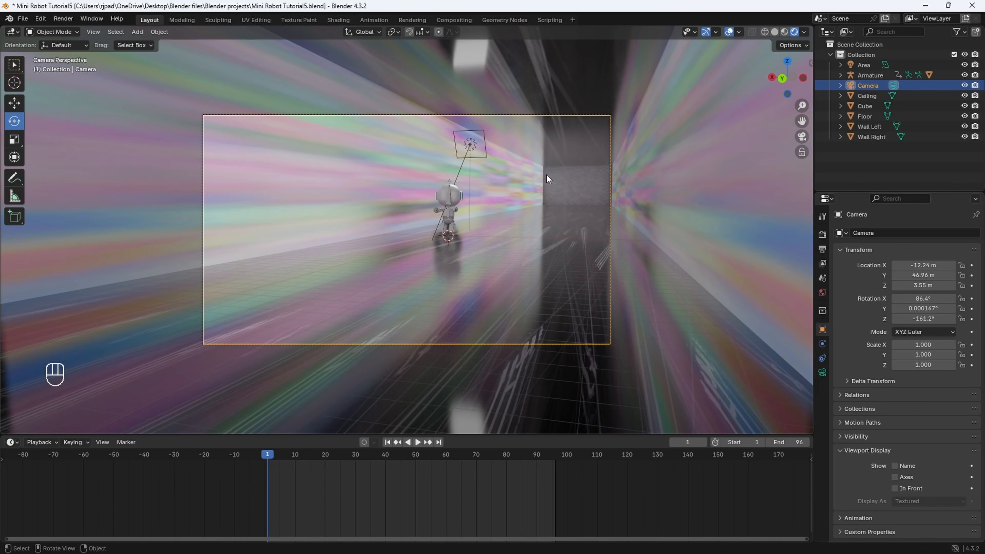
pyautogui.moveTo(923, 265); pyautogui.dragTo(853, 275)
pyautogui.moveTo(935, 319); pyautogui.dragTo(958, 319)
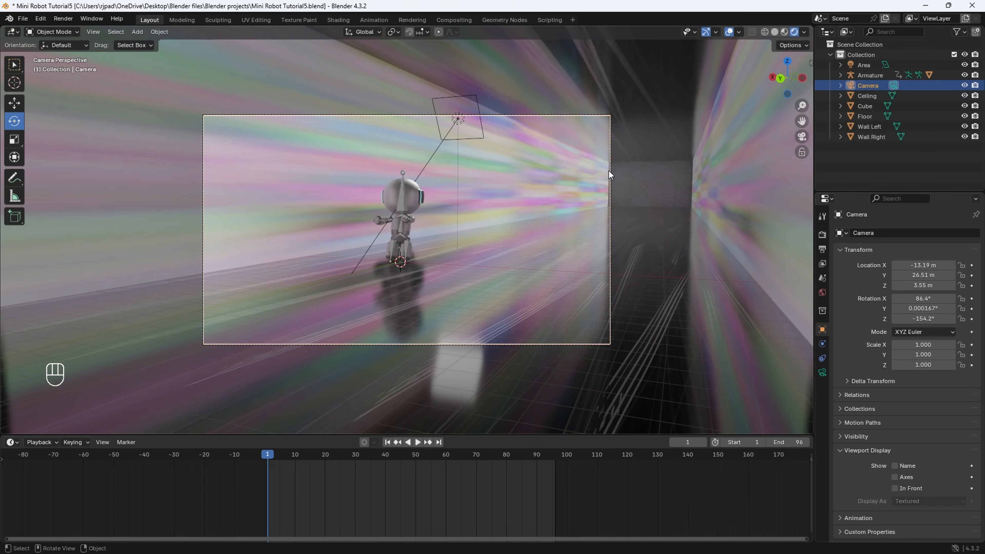
# - Set the camera's height to 2.121 m and rotation to 90.4° on X and -153.2° on Z, and keyframe location and rotation at frame 1
pyautogui.moveTo(927, 285)
pyautogui.mouseDown()
pyautogui.moveTo(894, 285)
pyautogui.moveTo(931, 298)
pyautogui.mouseUp()
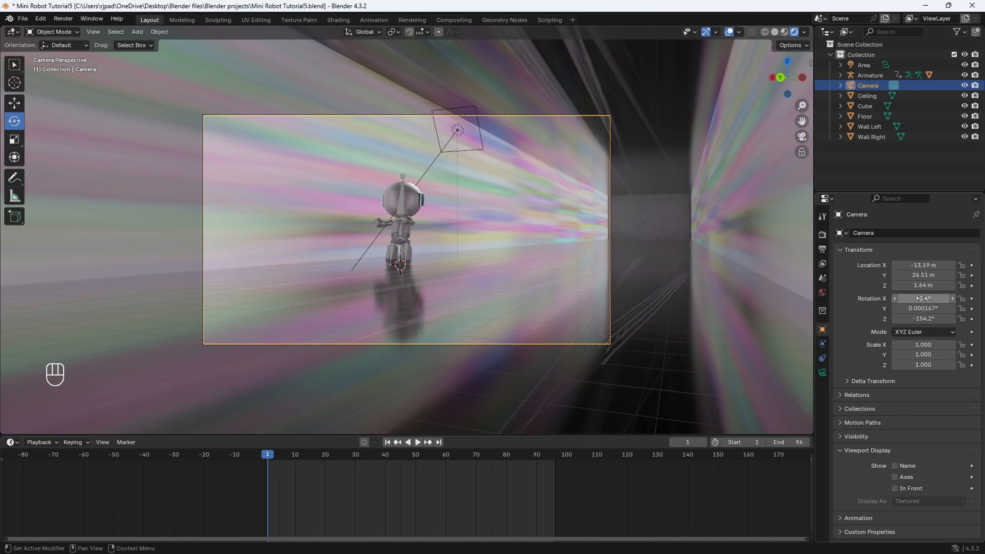
pyautogui.moveTo(915, 319); pyautogui.dragTo(920, 318)
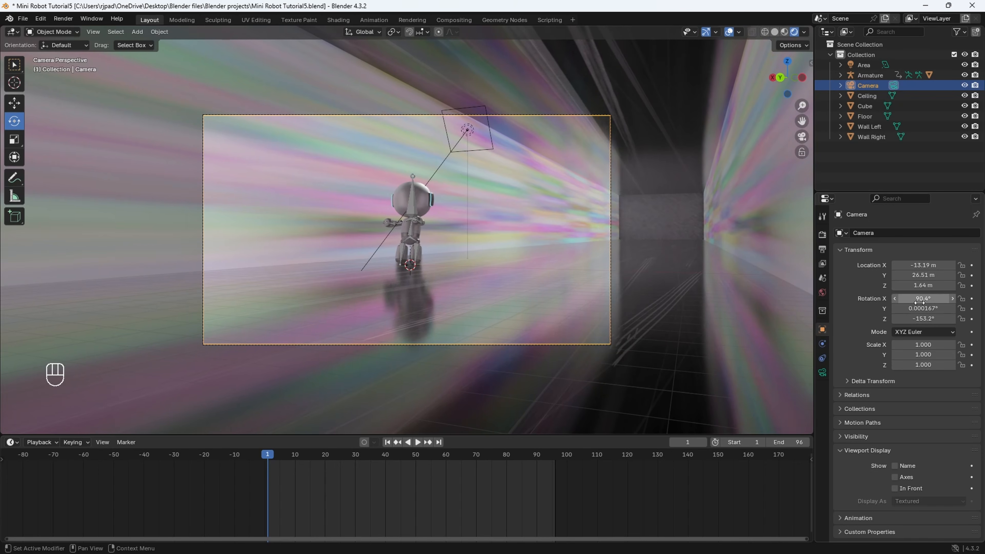
pyautogui.keyDown('shift'); pyautogui.moveTo(913, 286); pyautogui.dragTo(929, 285); pyautogui.keyUp('shift')
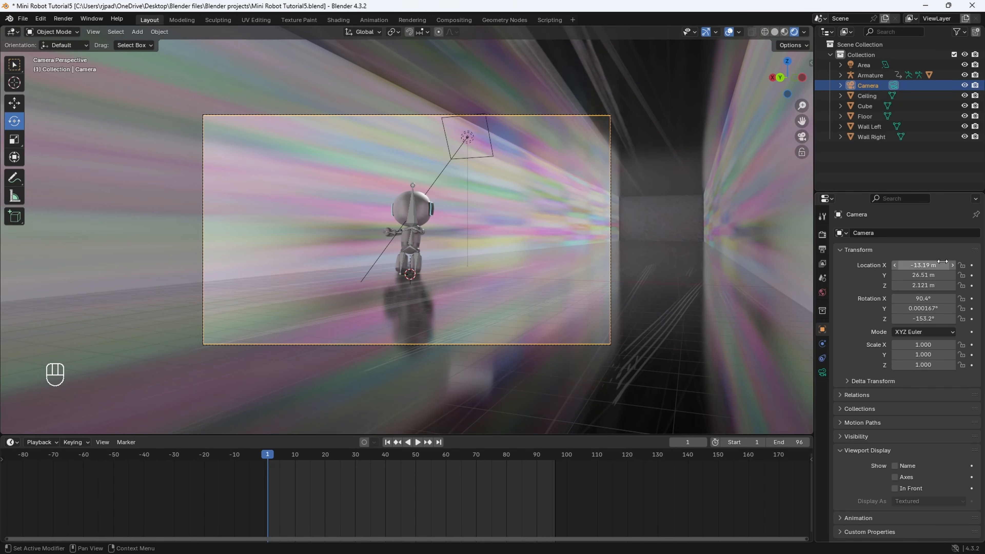
pyautogui.press('i')
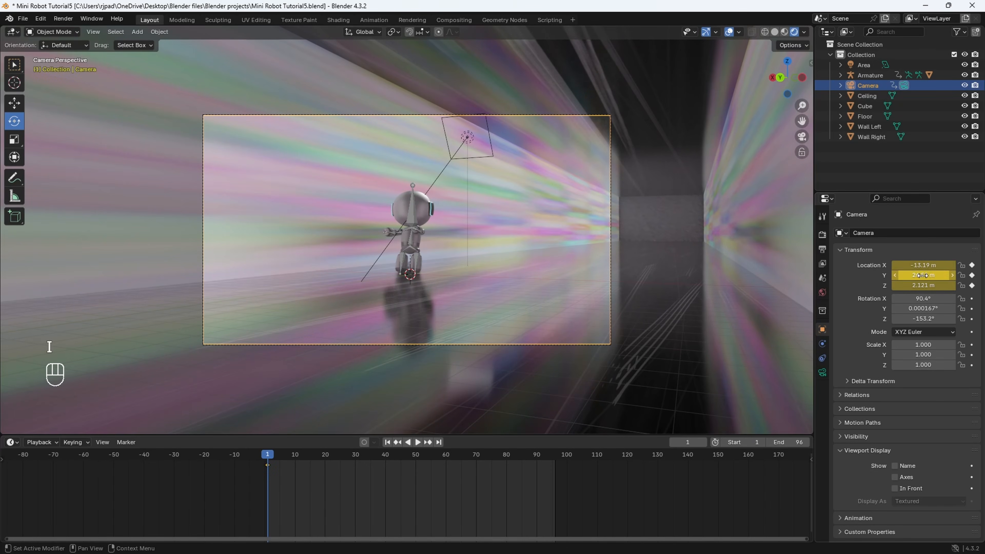
pyautogui.press('i')
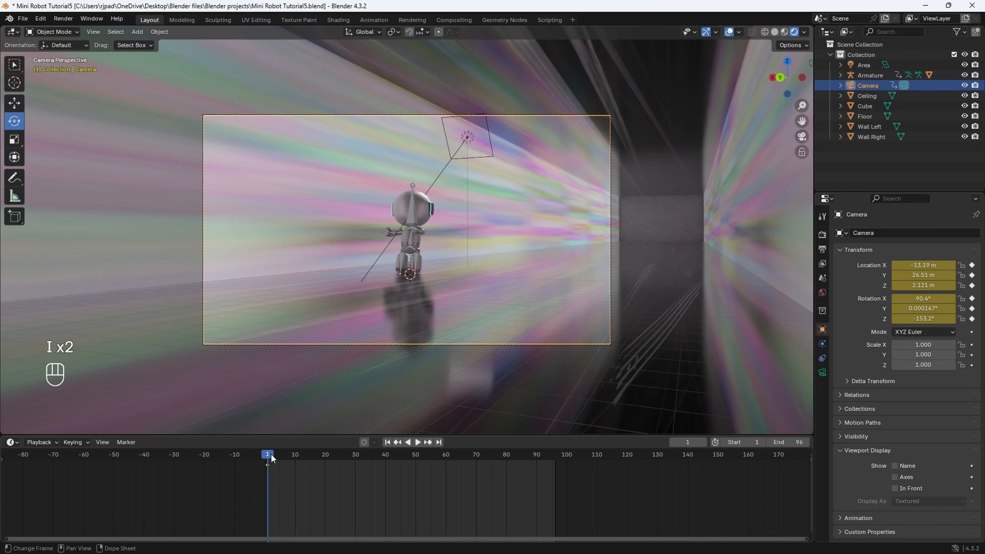
# - At frame 24, move the camera to X -15.98 m, Y 0.46 m with Z rotation -93.2°, and keyframe location and rotation
pyautogui.moveTo(269, 456); pyautogui.dragTo(337, 468)
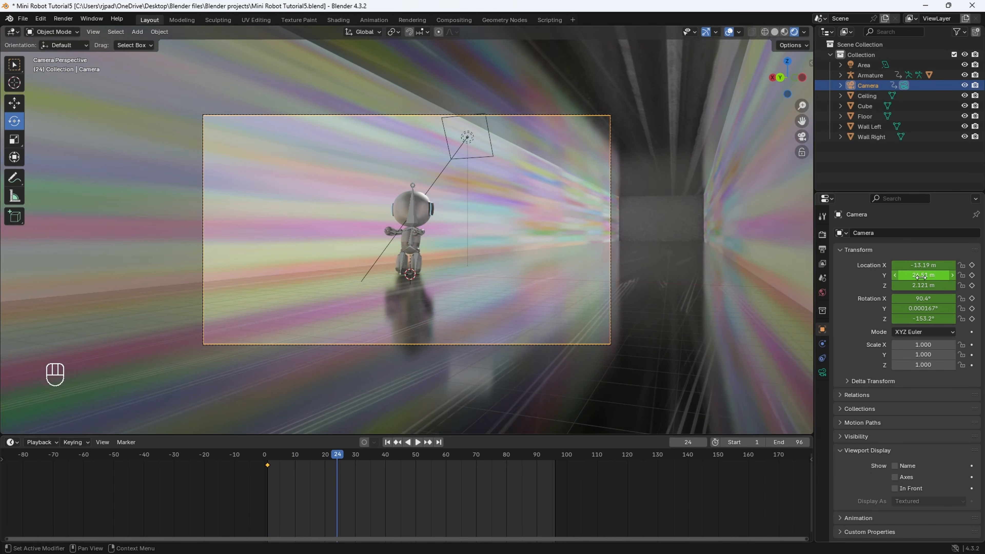
pyautogui.moveTo(918, 276); pyautogui.dragTo(859, 276)
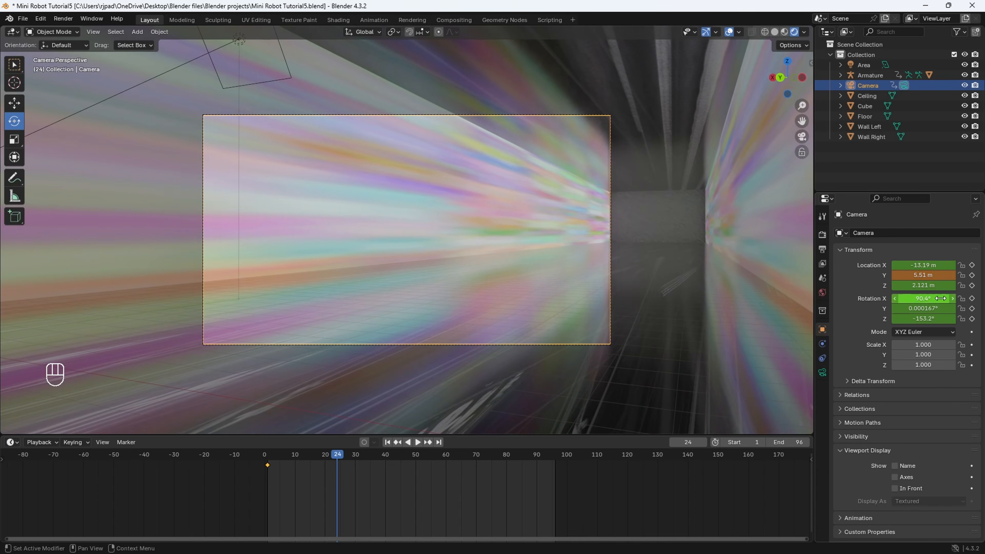
pyautogui.moveTo(921, 319); pyautogui.dragTo(944, 319)
pyautogui.moveTo(920, 275)
pyautogui.mouseDown()
pyautogui.moveTo(905, 275)
pyautogui.moveTo(920, 266)
pyautogui.moveTo(911, 266)
pyautogui.mouseUp()
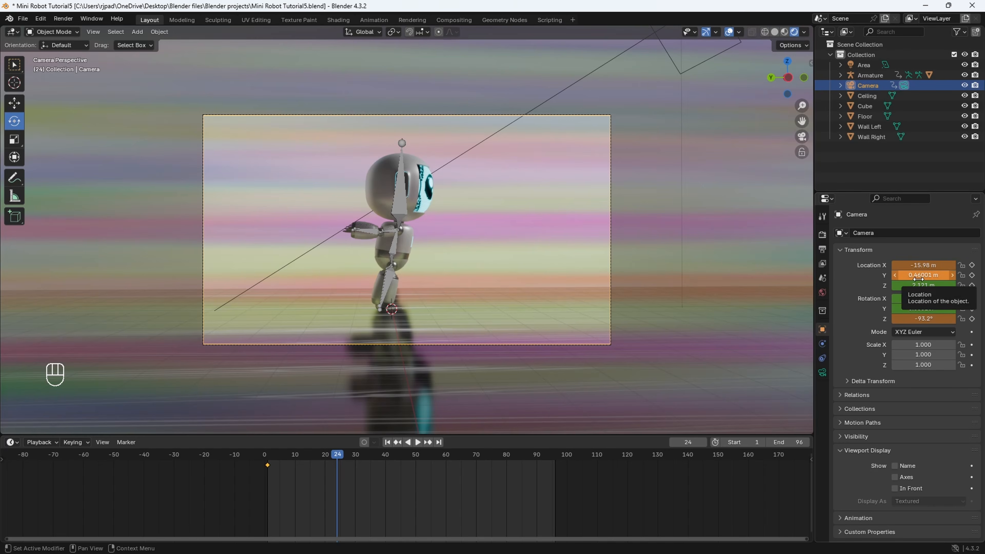
pyautogui.press('i')
pyautogui.press('i')
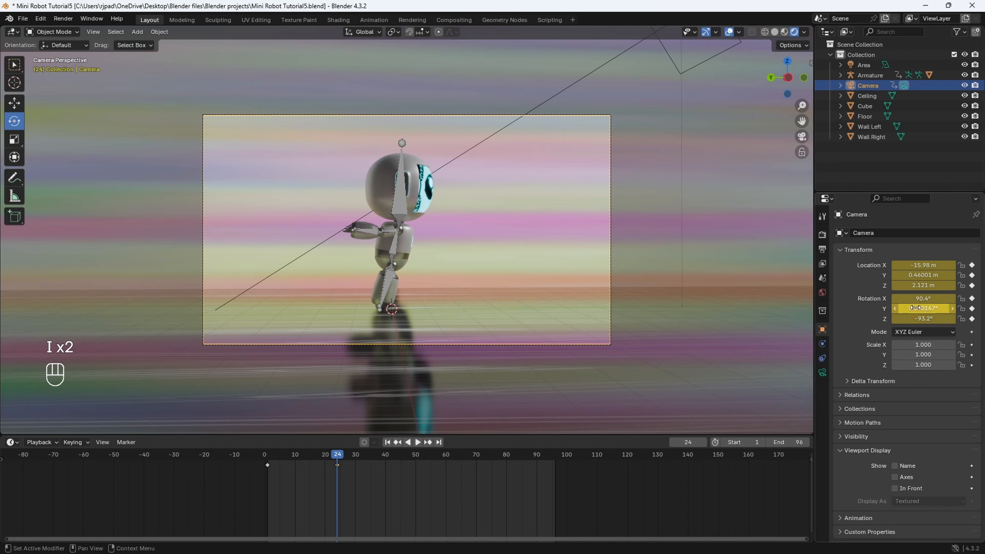
# - Play the camera move twice from the start of the timeline to check the motion between the two keyframes
pyautogui.moveTo(330, 450); pyautogui.dragTo(269, 458)
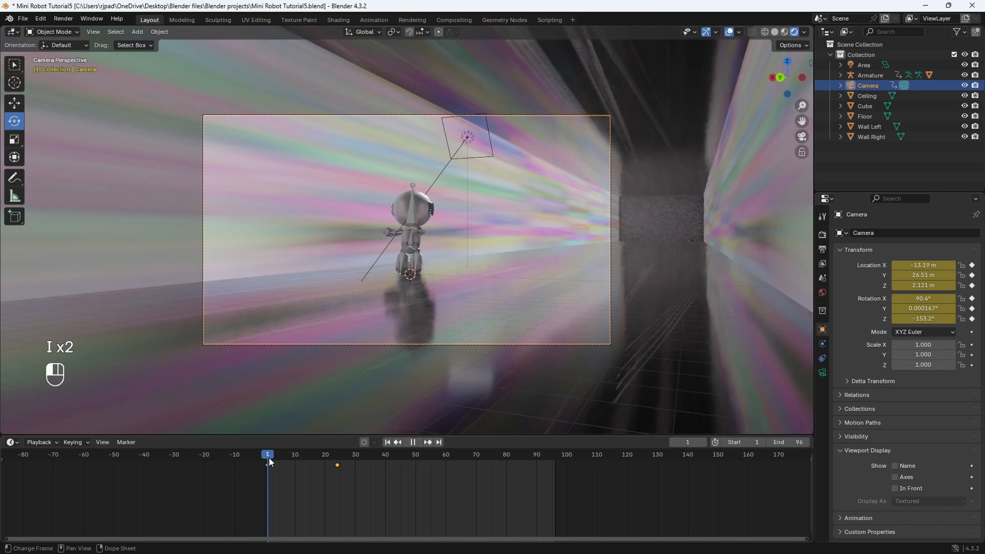
pyautogui.press('space')
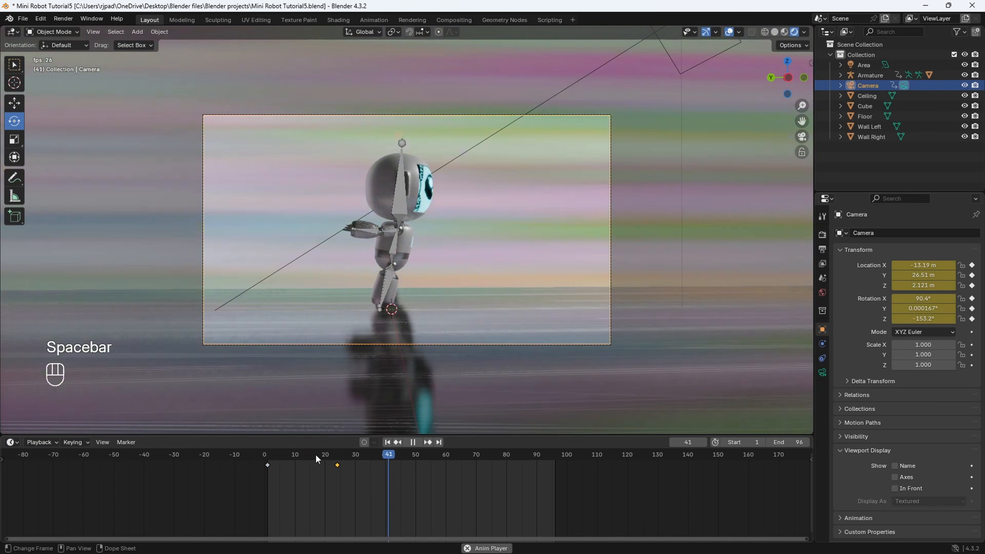
pyautogui.press('space')
pyautogui.click(276, 456)
pyautogui.moveTo(276, 458); pyautogui.dragTo(270, 457)
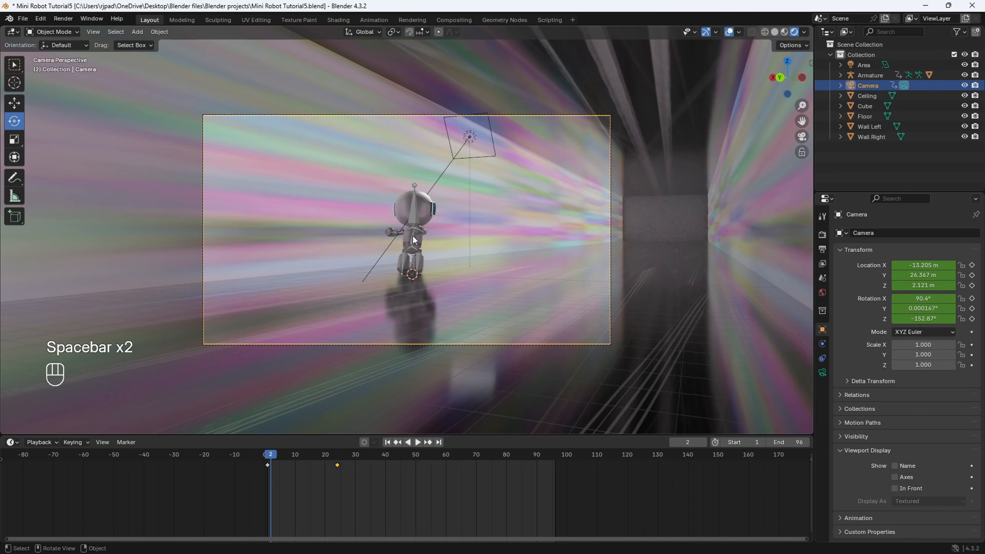
pyautogui.press('space')
pyautogui.press('space')
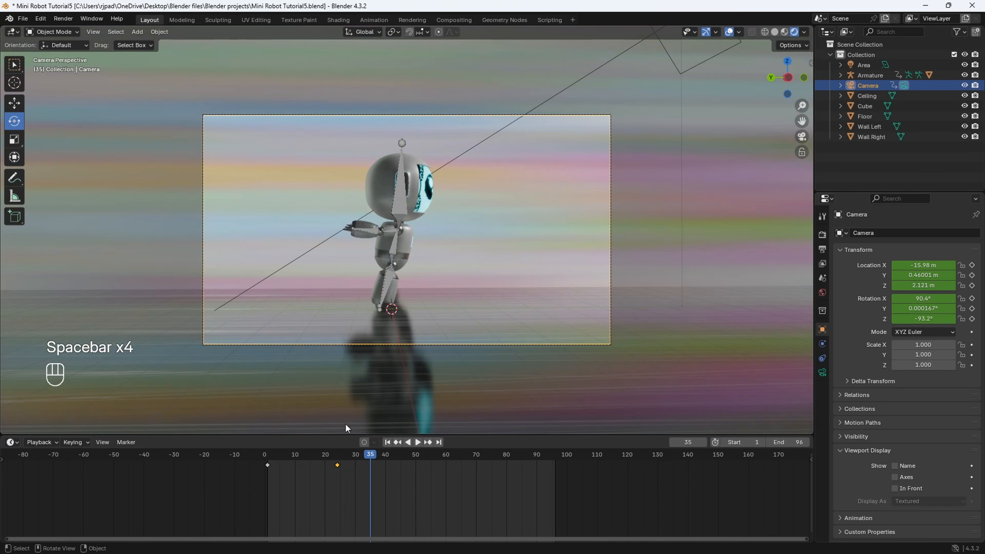
# - Set the interpolation of all camera keyframes to Linear and play the animation from frame 1
pyautogui.click(288, 459)
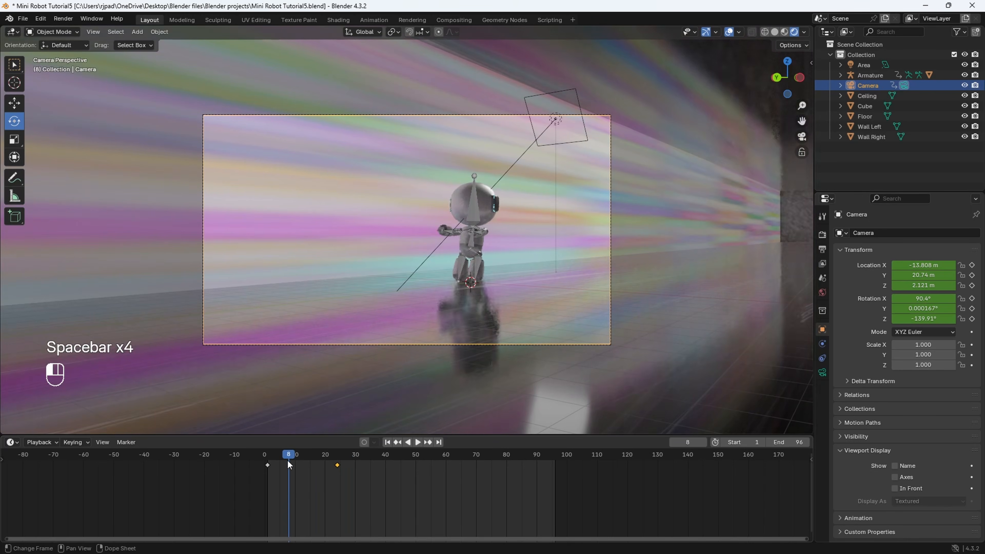
pyautogui.press('a')
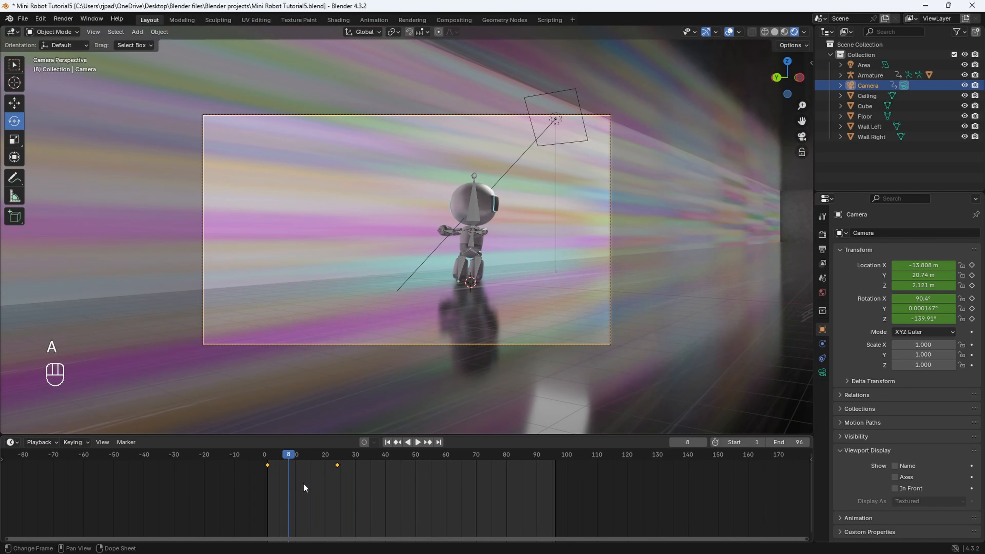
pyautogui.rightClick(304, 478)
pyautogui.moveTo(285, 473)
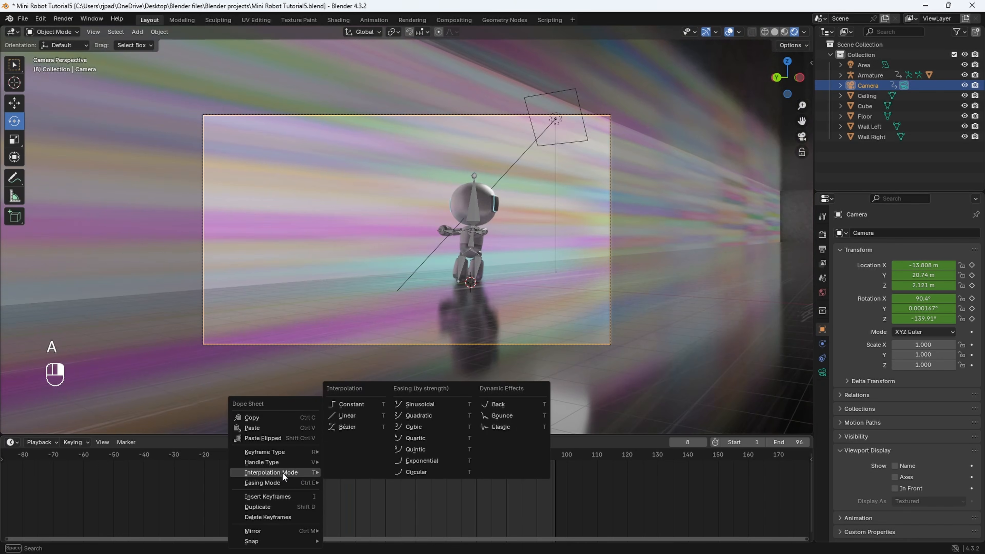
pyautogui.click(355, 413)
pyautogui.click(269, 458)
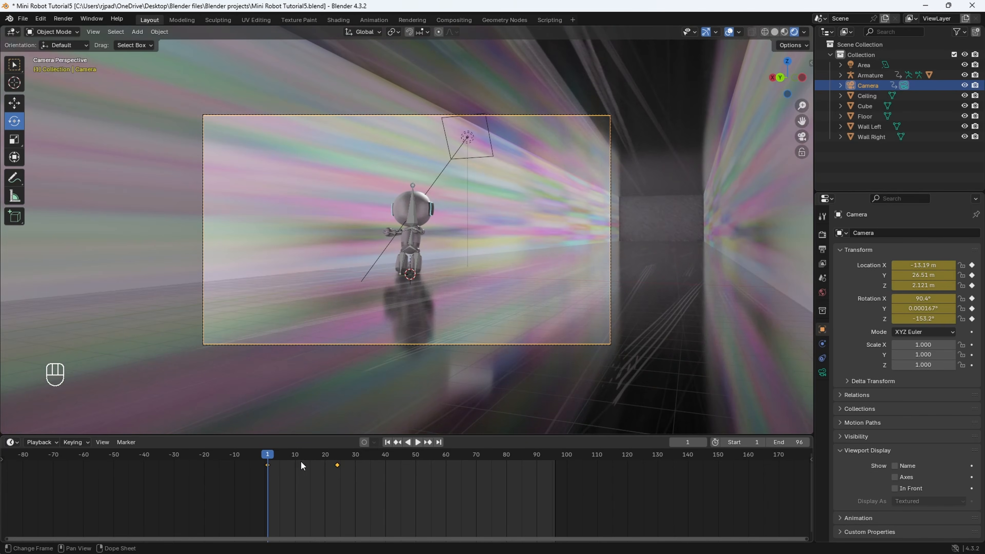
pyautogui.press('space')
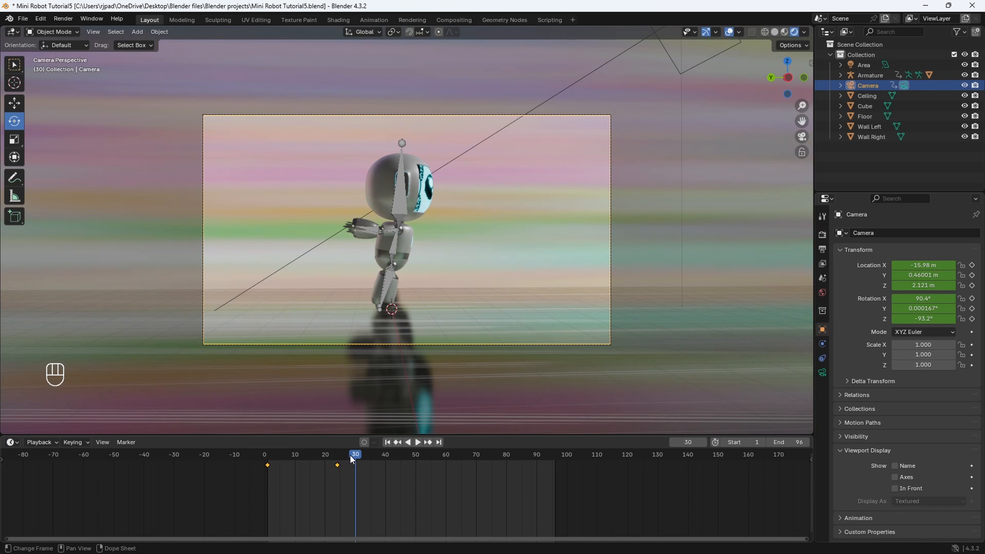
# - Set the default F-Curve interpolation for new keyframes to Linear in the animation preferences and save the preferences
pyautogui.click(41, 19)
pyautogui.click(76, 158)
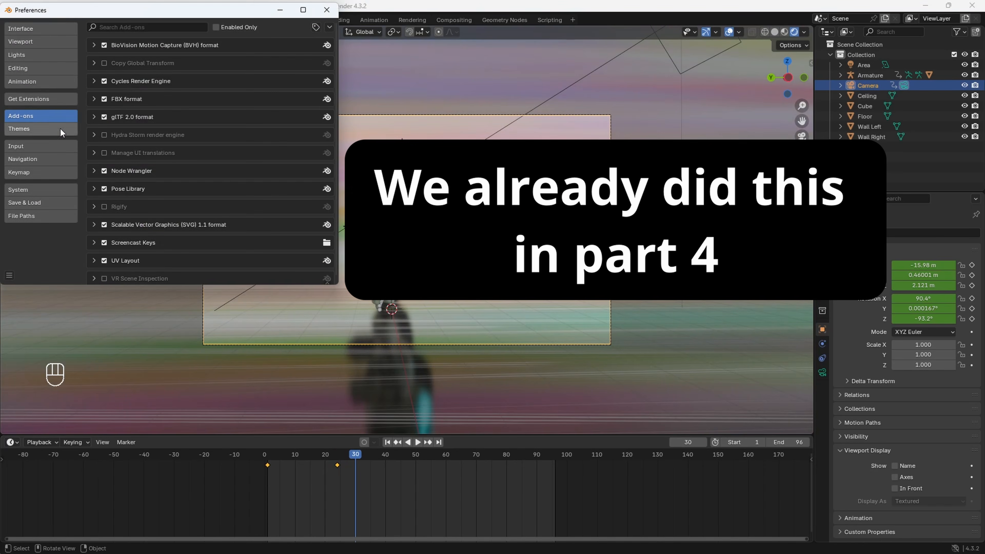
pyautogui.click(22, 87)
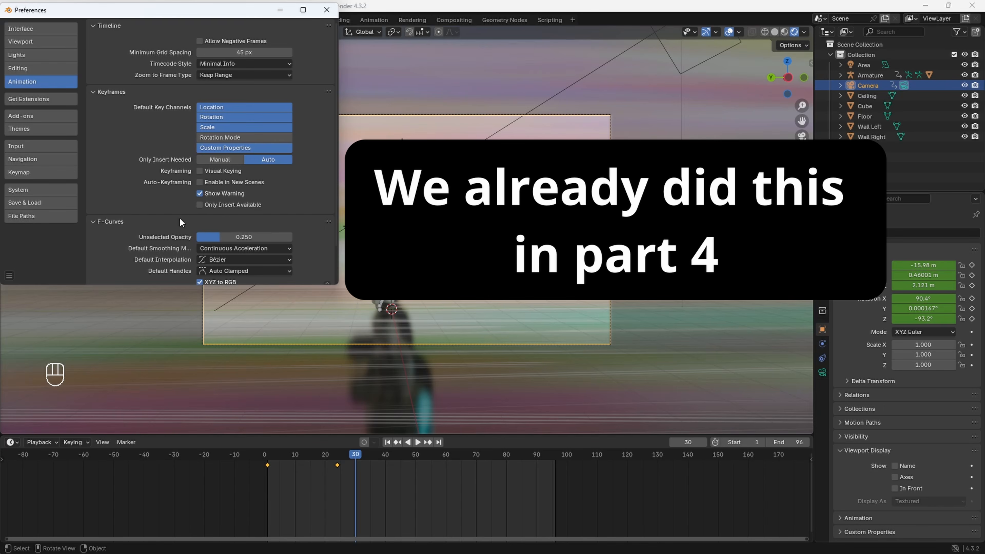
pyautogui.scroll(-3, 179, 218)
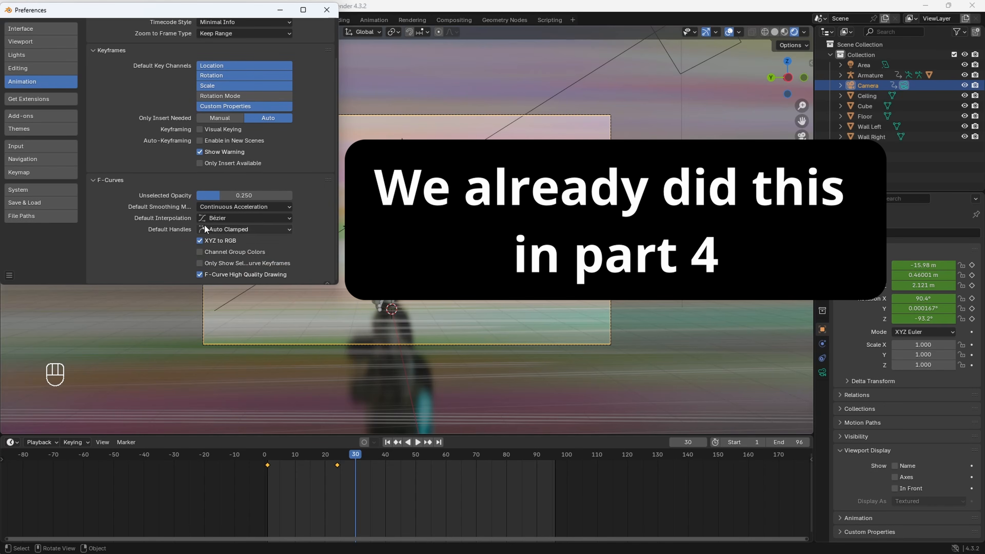
pyautogui.click(227, 217)
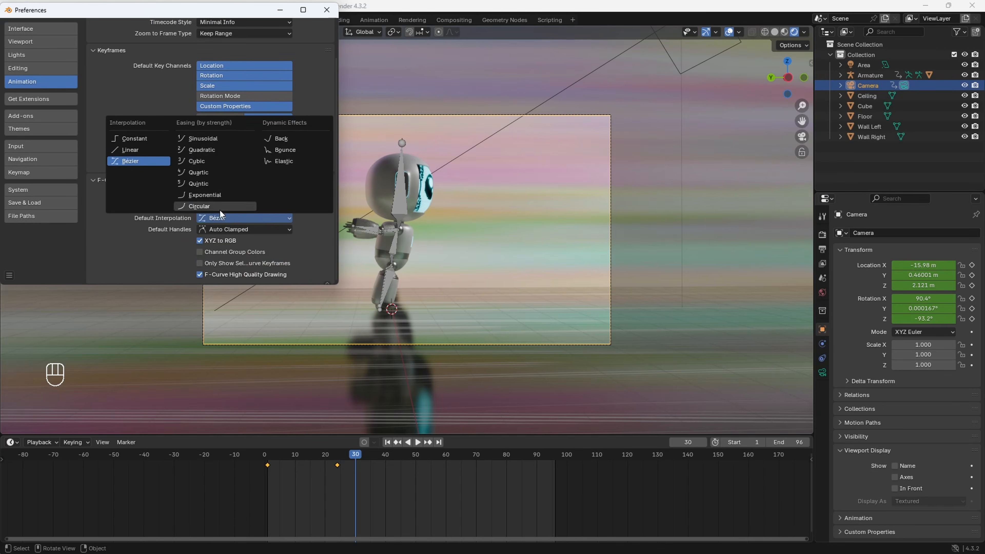
pyautogui.click(148, 150)
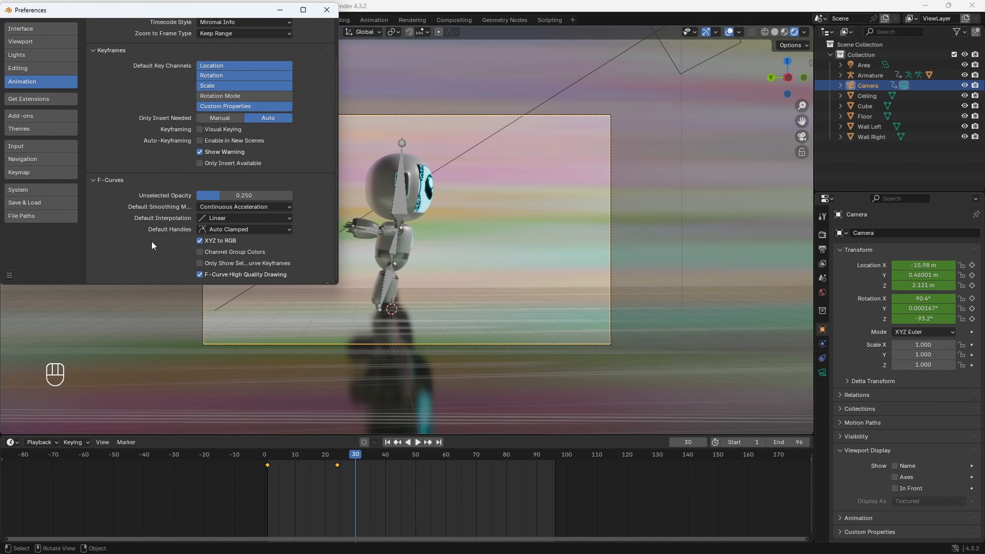
pyautogui.click(215, 218)
pyautogui.click(10, 275)
pyautogui.click(31, 247)
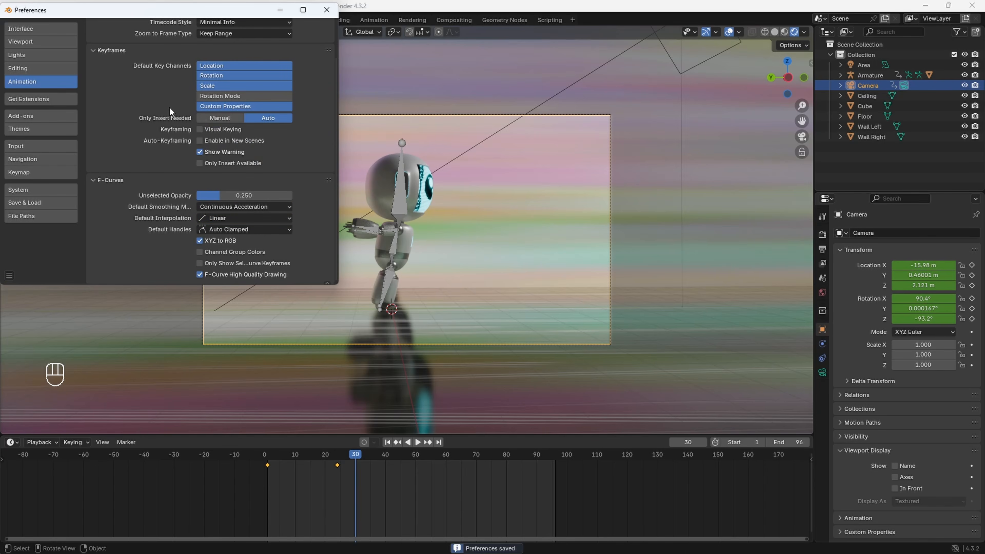
pyautogui.click(327, 9)
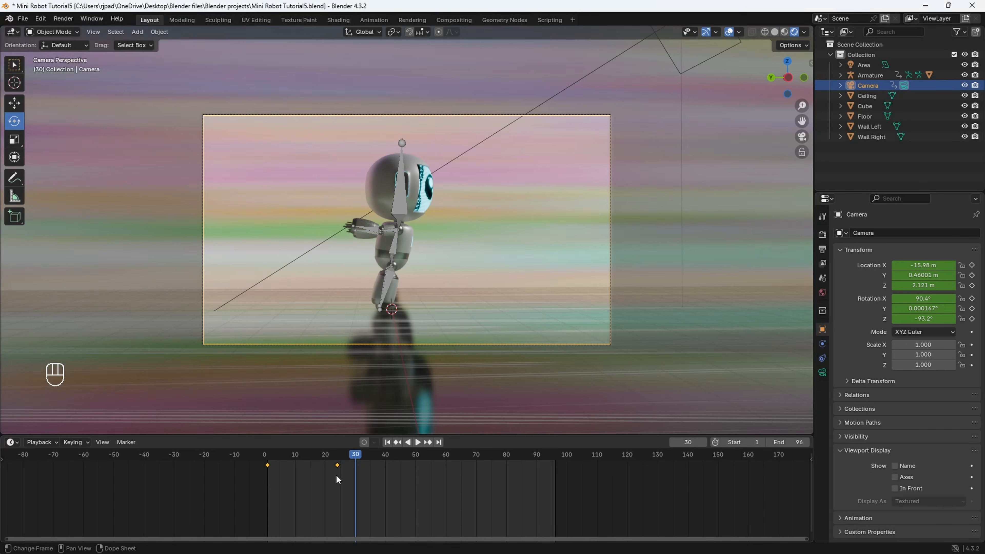
# - At frame 48, move the camera to X -12.42 m, Y -16.76 m with Z rotation -37.2°, and keyframe location and rotation
pyautogui.moveTo(341, 454); pyautogui.dragTo(410, 460)
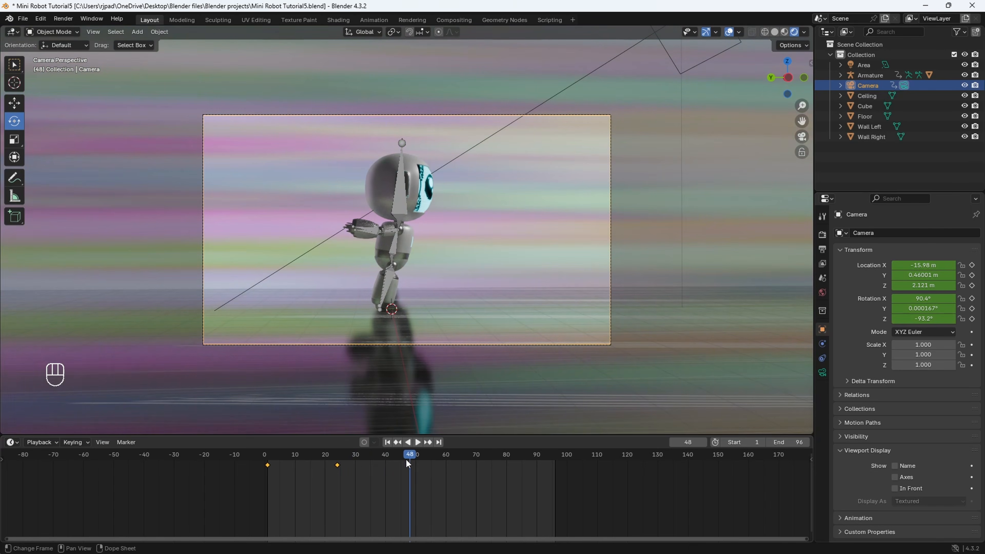
pyautogui.moveTo(910, 275); pyautogui.dragTo(942, 319)
pyautogui.hotkey('ctrl', 'z')
pyautogui.moveTo(923, 275); pyautogui.dragTo(954, 265)
pyautogui.moveTo(923, 319); pyautogui.dragTo(937, 319)
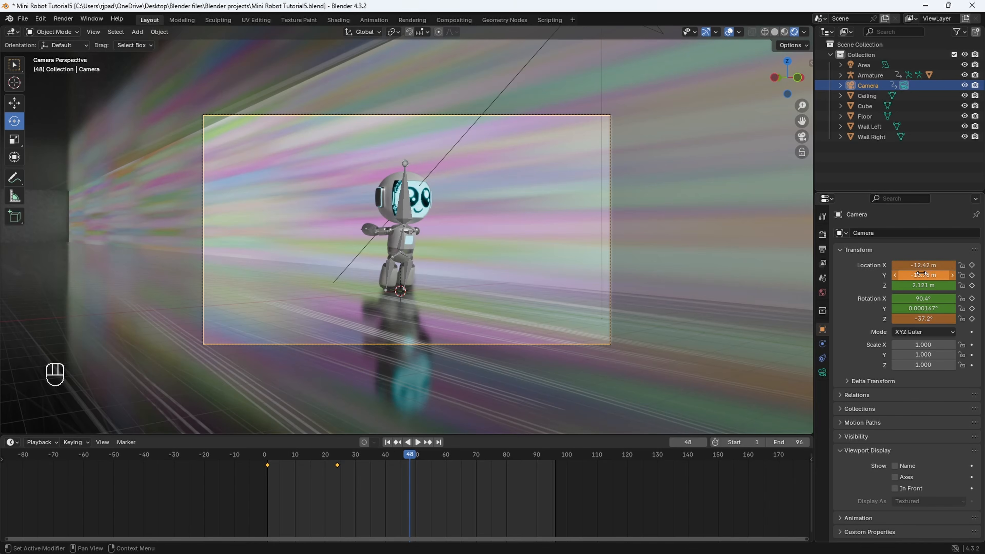
# - Play and scrub the animation from the start to check the camera move through the frame 48 keyframe
pyautogui.moveTo(462, 457); pyautogui.dragTo(269, 456)
pyautogui.press('space')
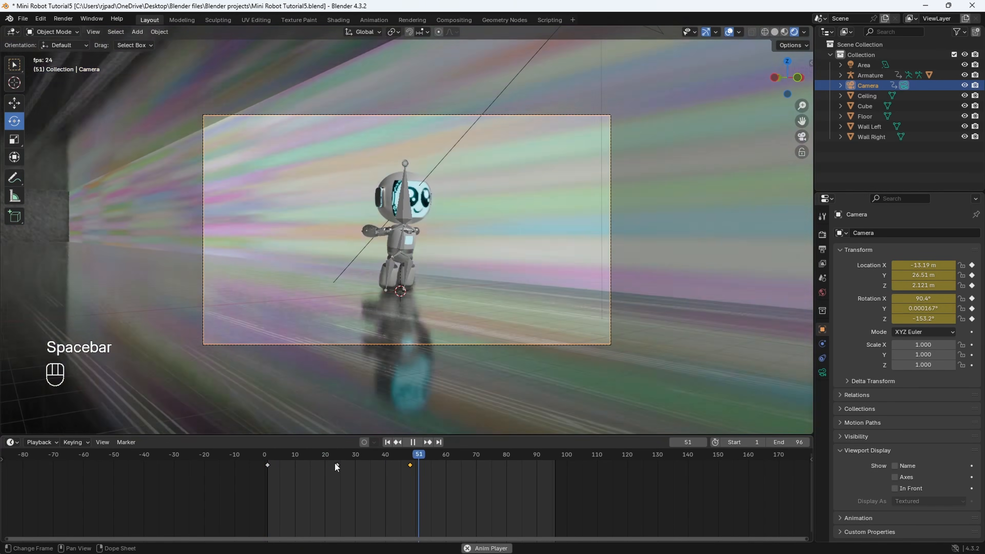
pyautogui.click(282, 458)
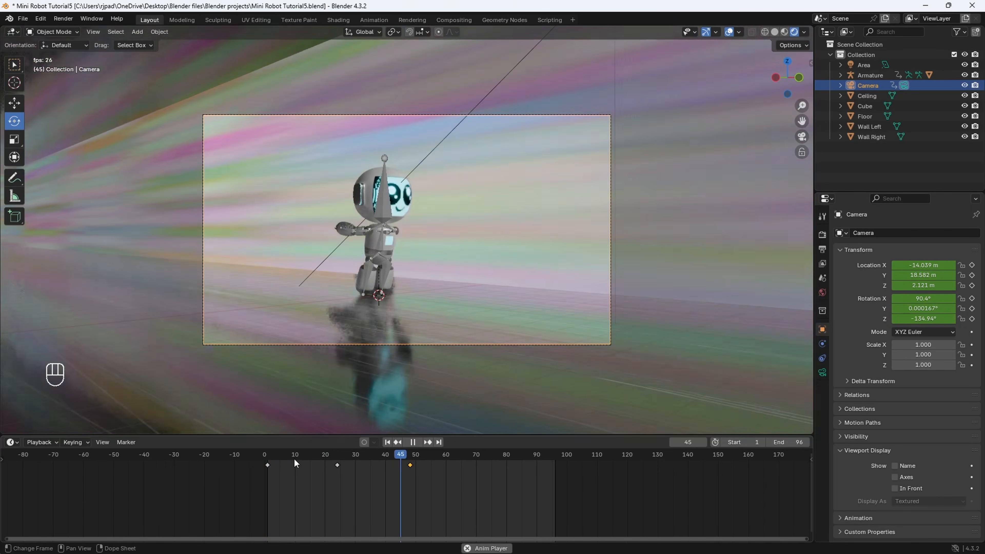
pyautogui.click(289, 459)
pyautogui.moveTo(289, 458); pyautogui.dragTo(316, 468)
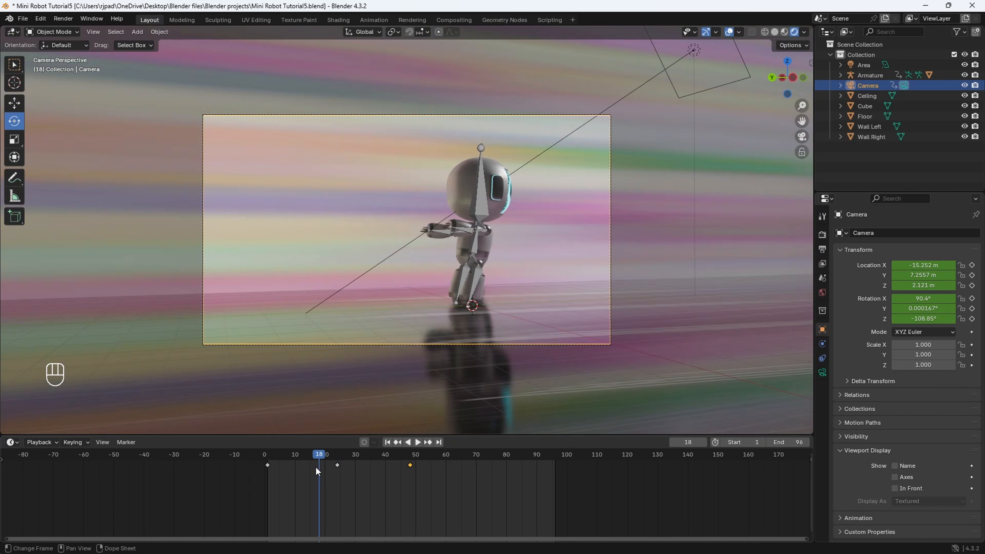
pyautogui.press('space')
pyautogui.press('space')
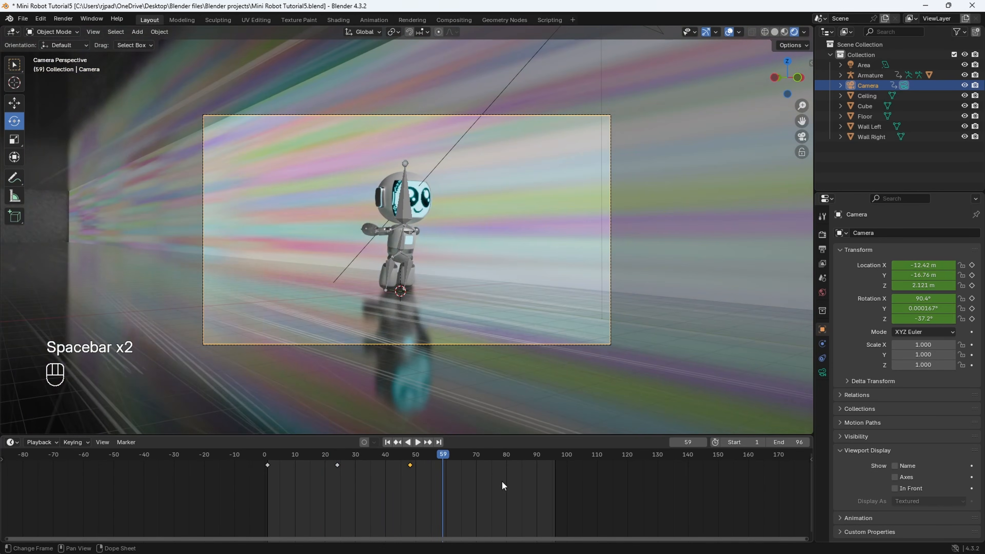
# - At frame 72, move the camera to X -15.41 m, Y -21.54 m, and keyframe its location and rotation
pyautogui.moveTo(415, 456); pyautogui.dragTo(482, 475)
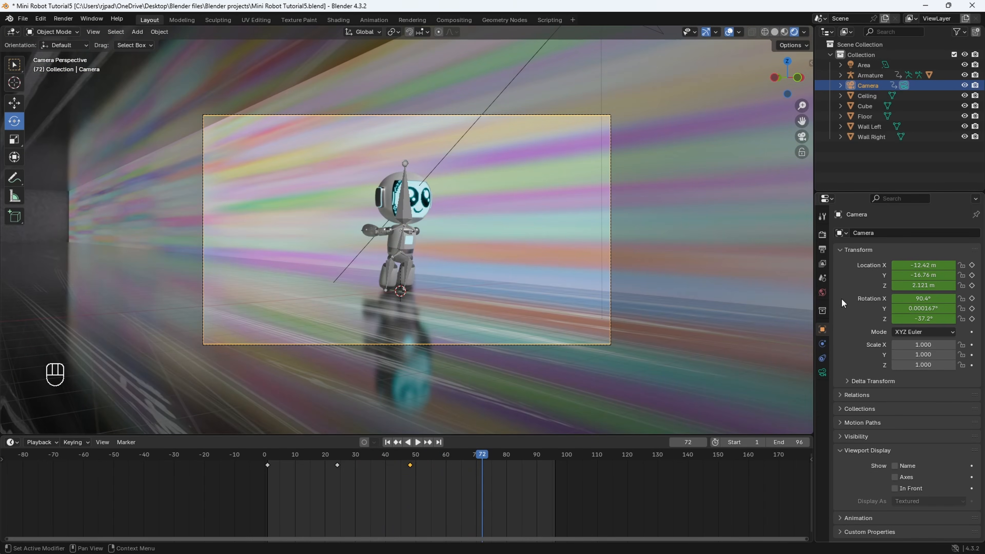
pyautogui.moveTo(923, 275)
pyautogui.mouseDown()
pyautogui.moveTo(892, 275)
pyautogui.moveTo(930, 268)
pyautogui.moveTo(917, 268)
pyautogui.moveTo(924, 275)
pyautogui.moveTo(915, 275)
pyautogui.moveTo(921, 265)
pyautogui.mouseUp()
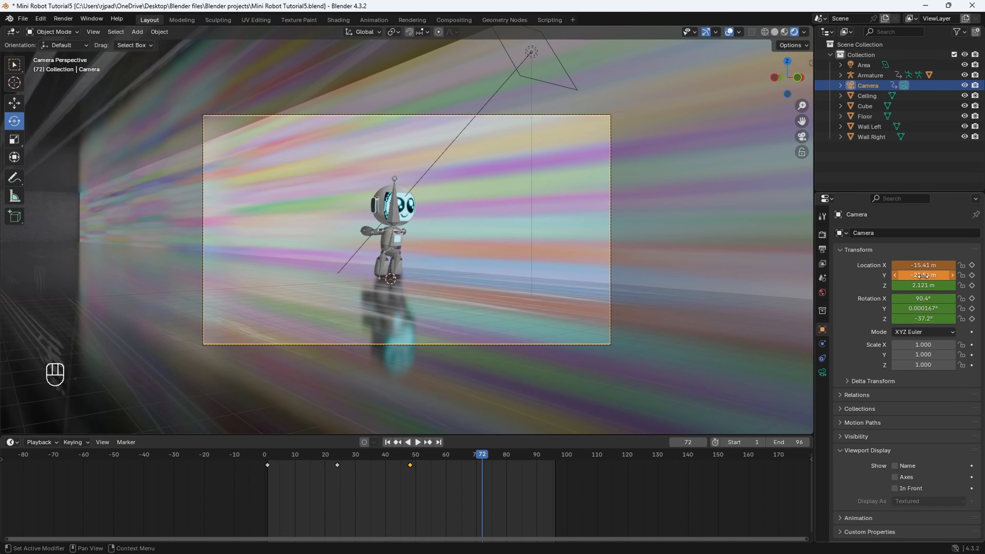
pyautogui.press('i')
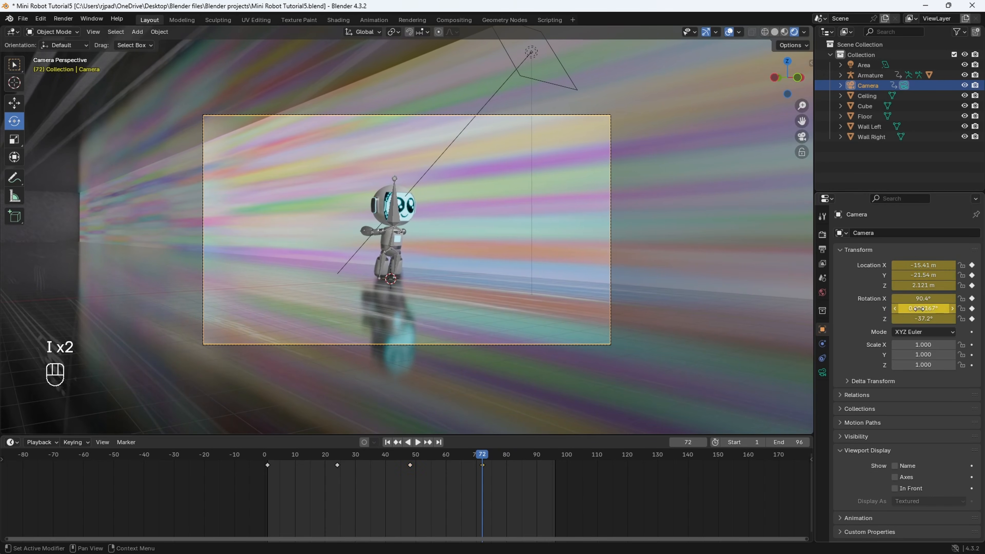
# - Play the animation from the start to check the camera move up to frame 72
pyautogui.click(265, 457)
pyautogui.press('space')
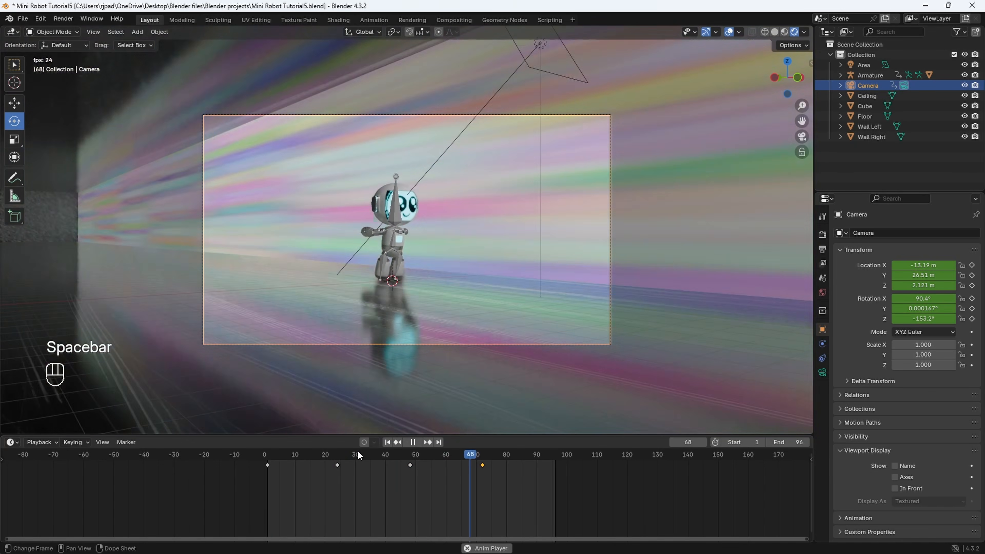
pyautogui.press('space')
# - At frame 96, move the camera close to the robot's face at X -0.96 m, Y -1.71 m, Z 3.311 m, and keyframe location and rotation
pyautogui.click(483, 454)
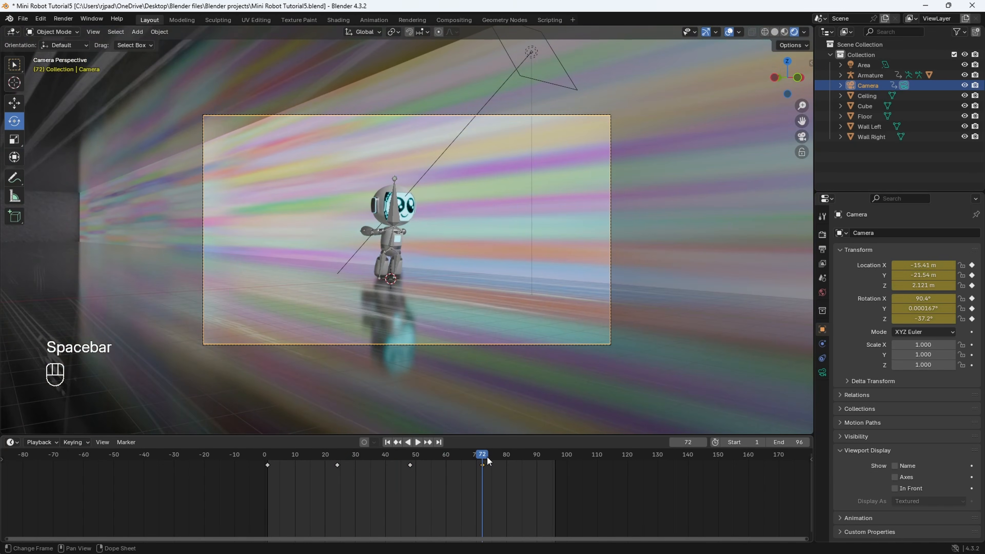
pyautogui.press('space')
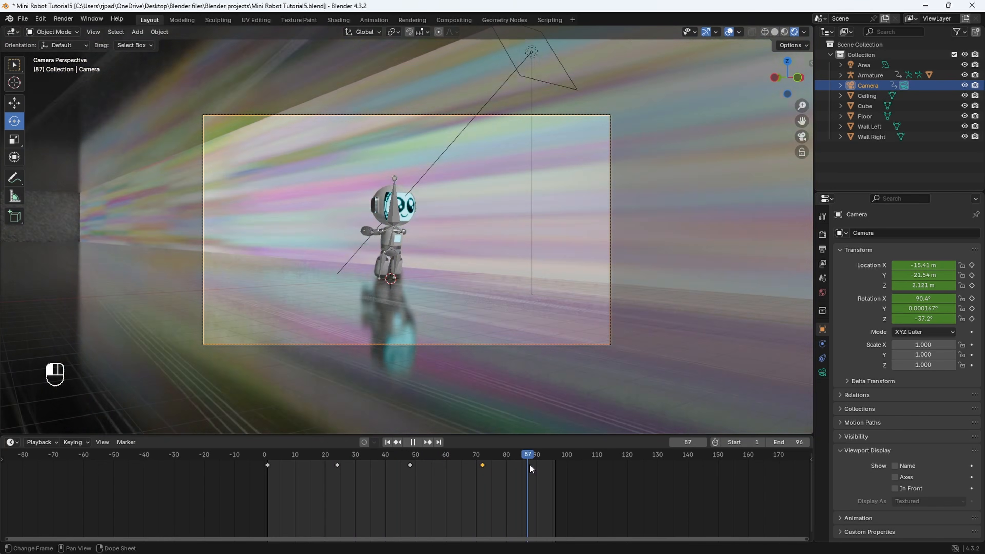
pyautogui.press('space')
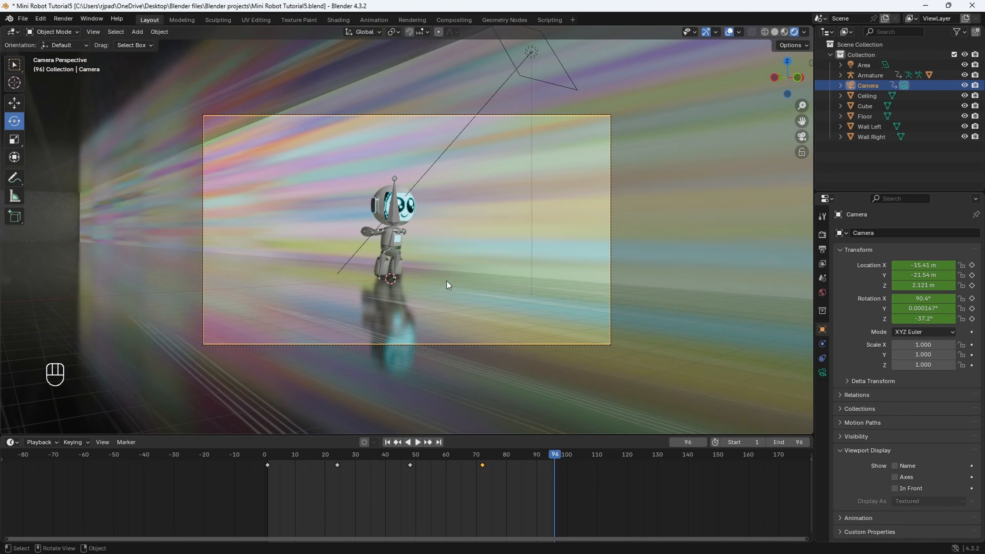
pyautogui.moveTo(922, 275); pyautogui.dragTo(948, 275)
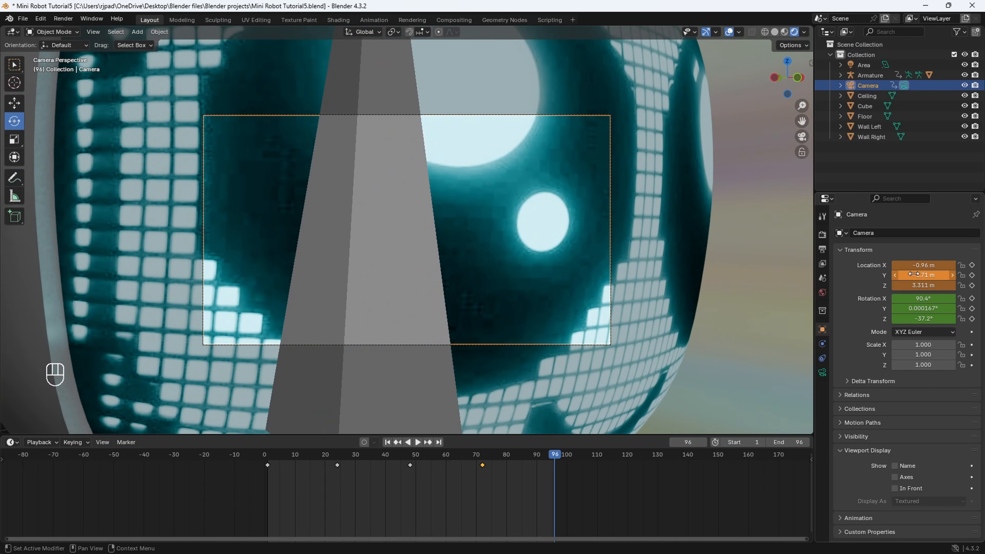
pyautogui.press('i')
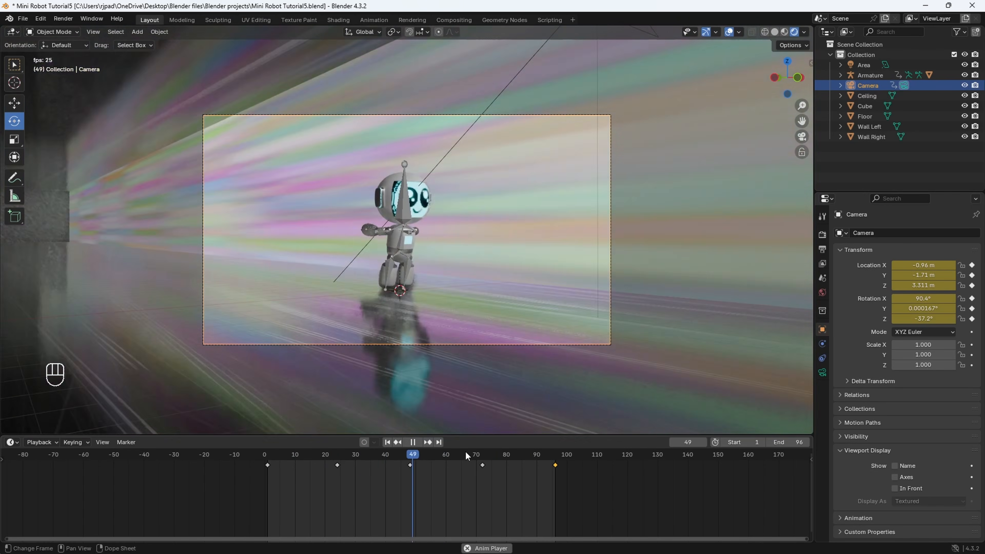
# - At frame 72, switch the armature to Pose Mode and keyframe the current rotation of the head bone
pyautogui.press('space')
pyautogui.moveTo(468, 456); pyautogui.dragTo(482, 459)
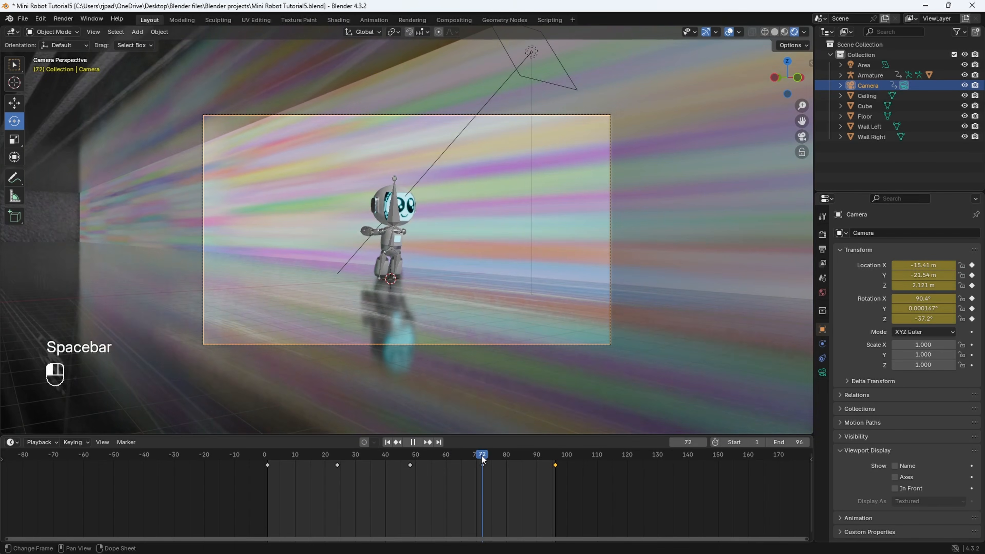
pyautogui.click(399, 216)
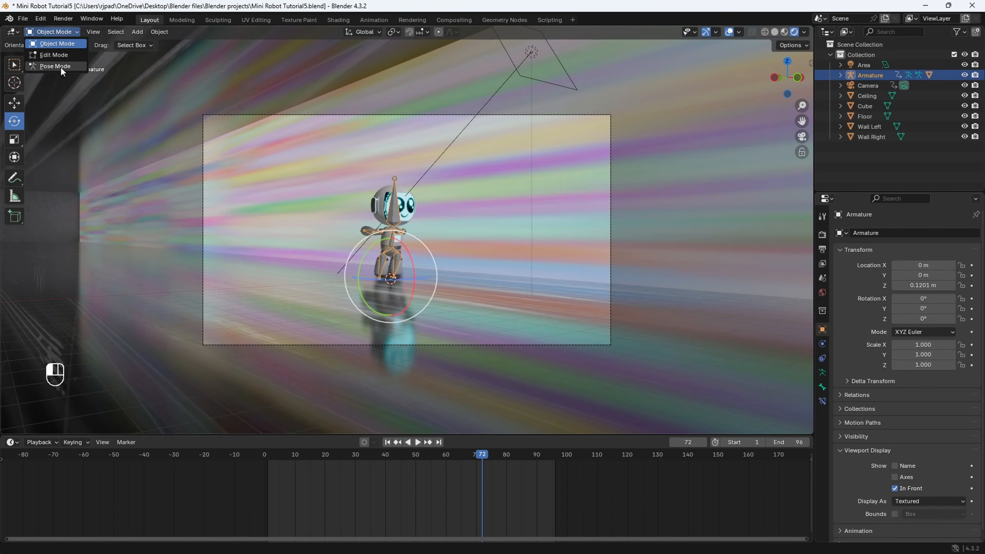
pyautogui.click(57, 66)
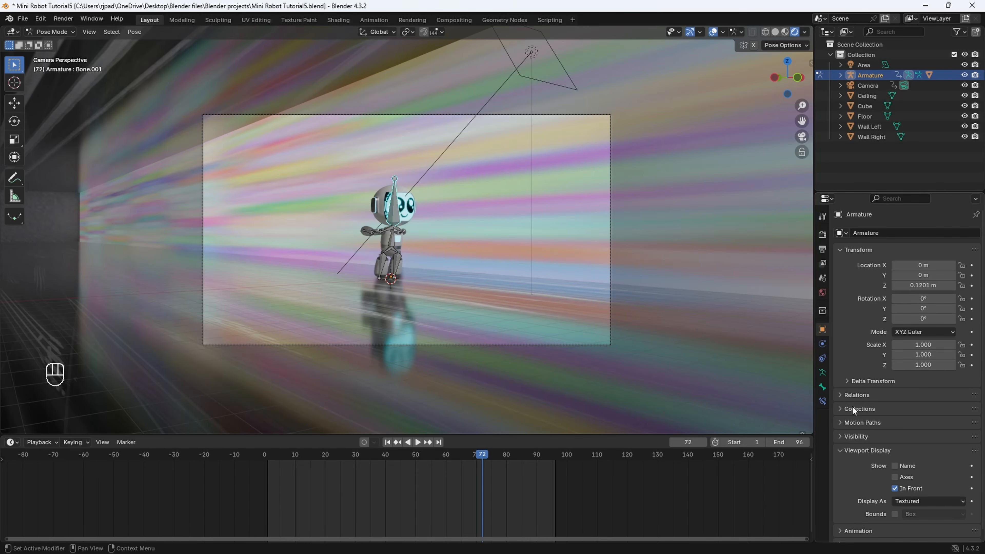
pyautogui.click(822, 388)
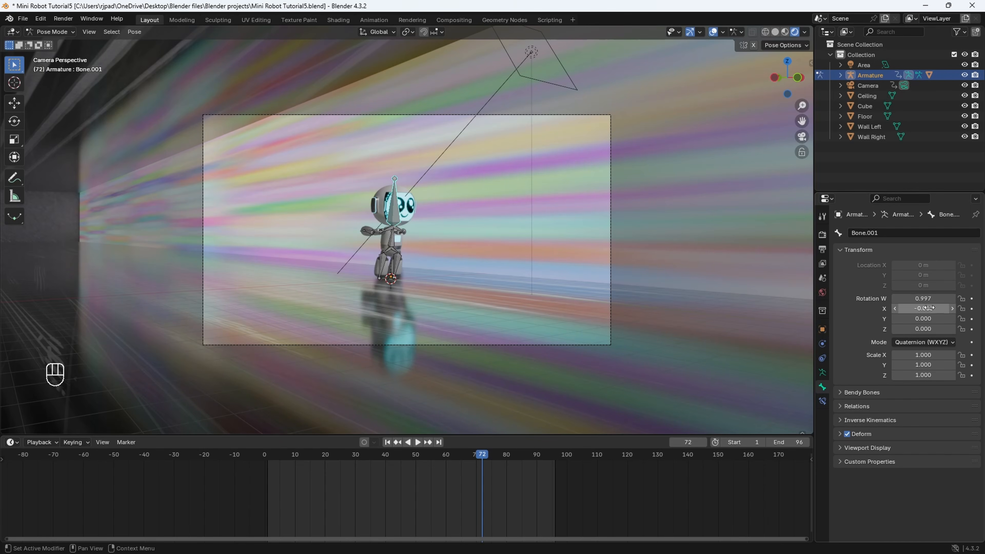
pyautogui.press('i')
# - At frame 96, rotate the head bone -32.1° about the global Z axis so the face turns towards the camera, and keyframe its rotation
pyautogui.moveTo(494, 456); pyautogui.dragTo(555, 463)
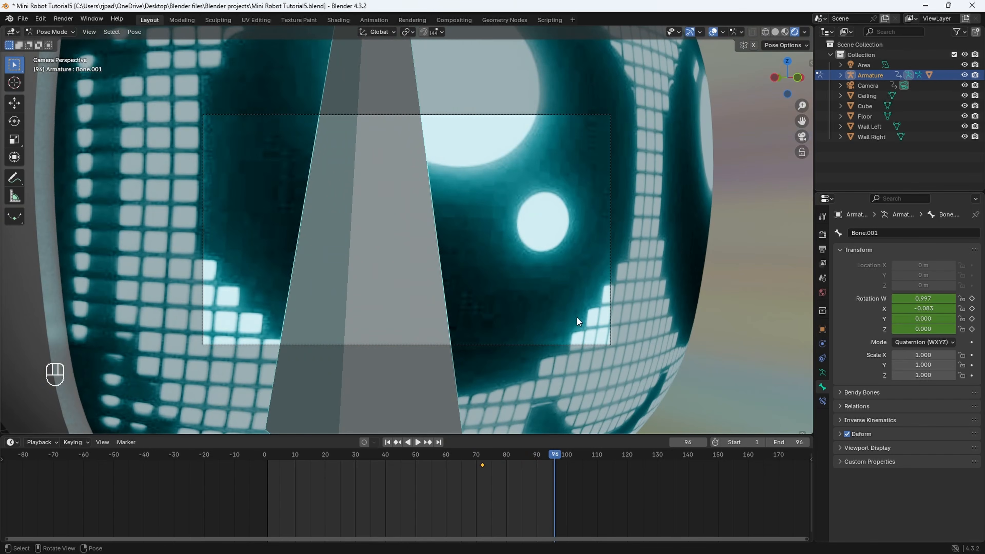
pyautogui.moveTo(472, 272)
pyautogui.mouseDown(button='middle')
pyautogui.moveTo(435, 294)
pyautogui.moveTo(475, 284)
pyautogui.mouseUp(button='middle')
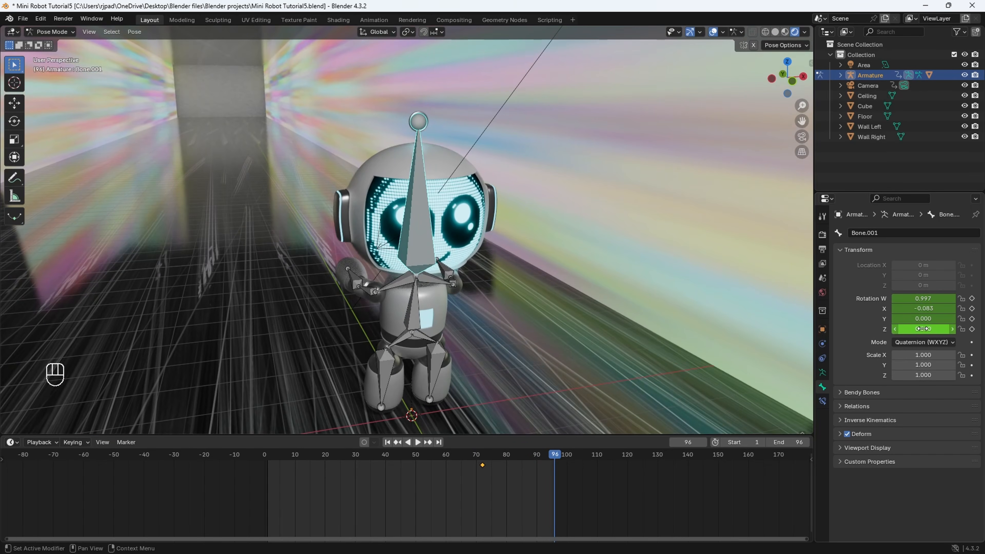
pyautogui.press('r')
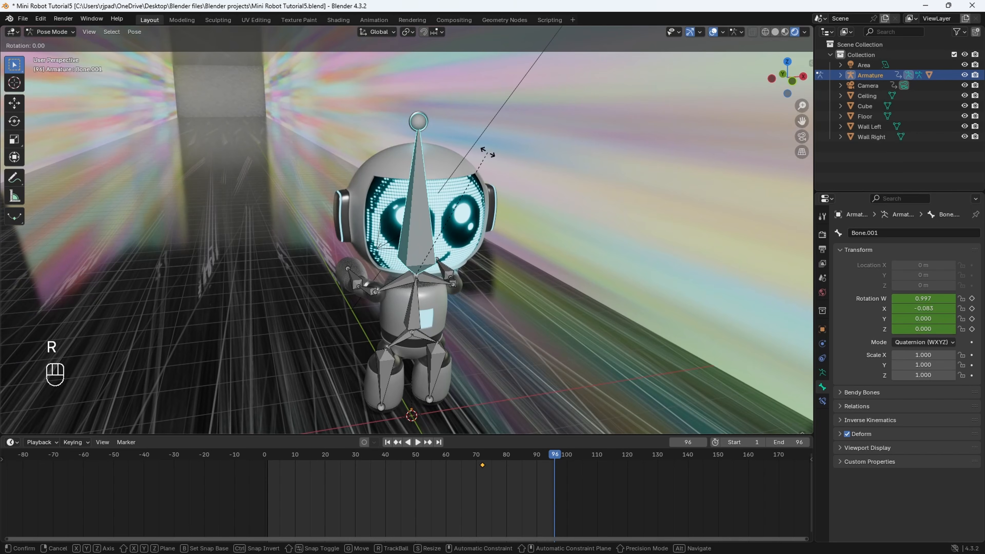
pyautogui.press('z')
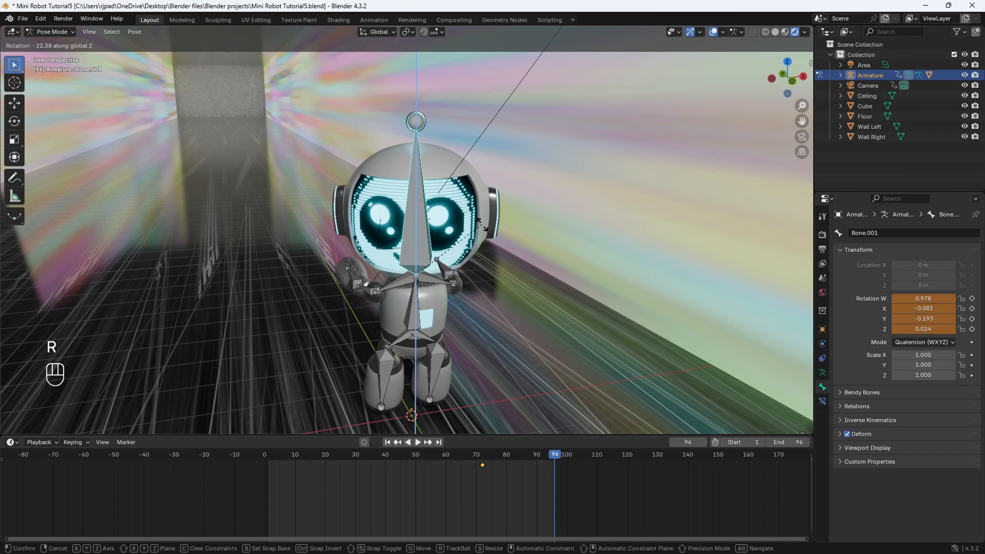
pyautogui.click(462, 251)
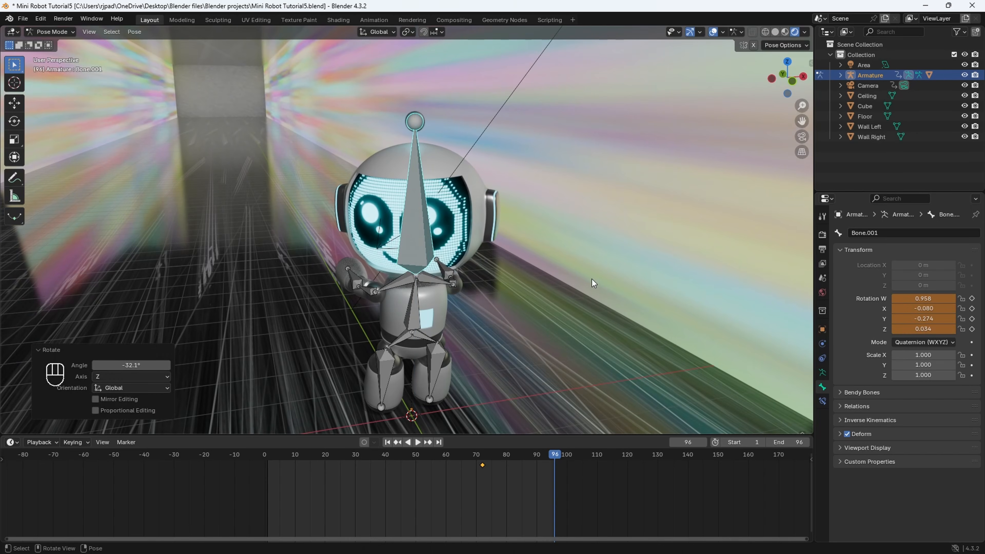
pyautogui.moveTo(486, 269)
pyautogui.mouseDown(button='middle')
pyautogui.moveTo(518, 281)
pyautogui.moveTo(487, 246)
pyautogui.moveTo(397, 278)
pyautogui.moveTo(490, 322)
pyautogui.moveTo(508, 295)
pyautogui.moveTo(499, 256)
pyautogui.mouseUp(button='middle')
pyautogui.press('i')
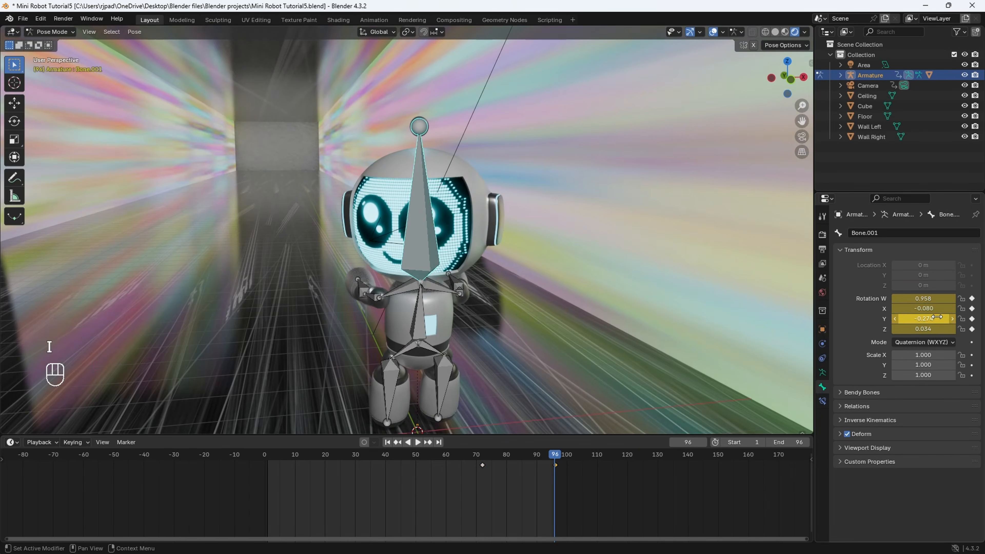
# - Return to Object Mode, select the camera and switch to the camera view
pyautogui.click(61, 34)
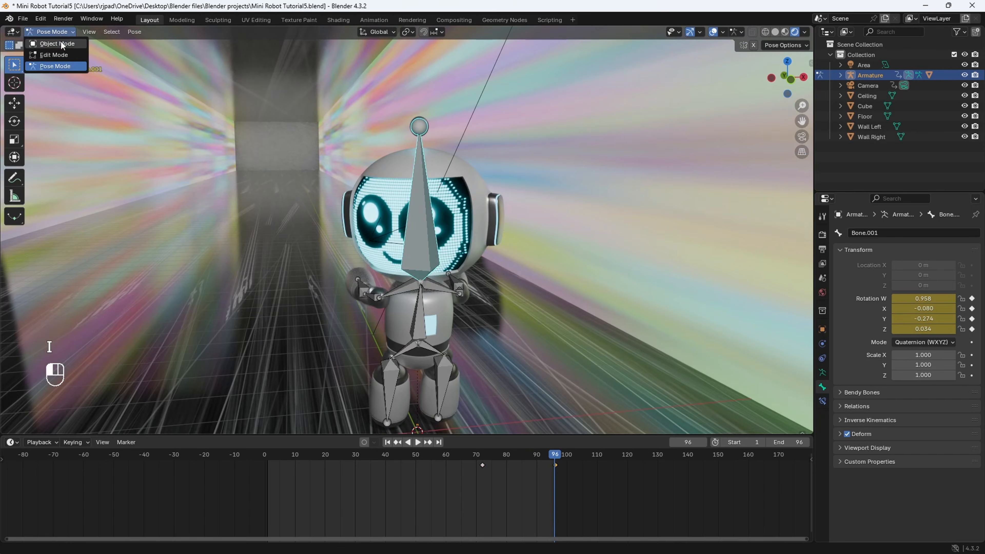
pyautogui.click(61, 40)
pyautogui.click(392, 235)
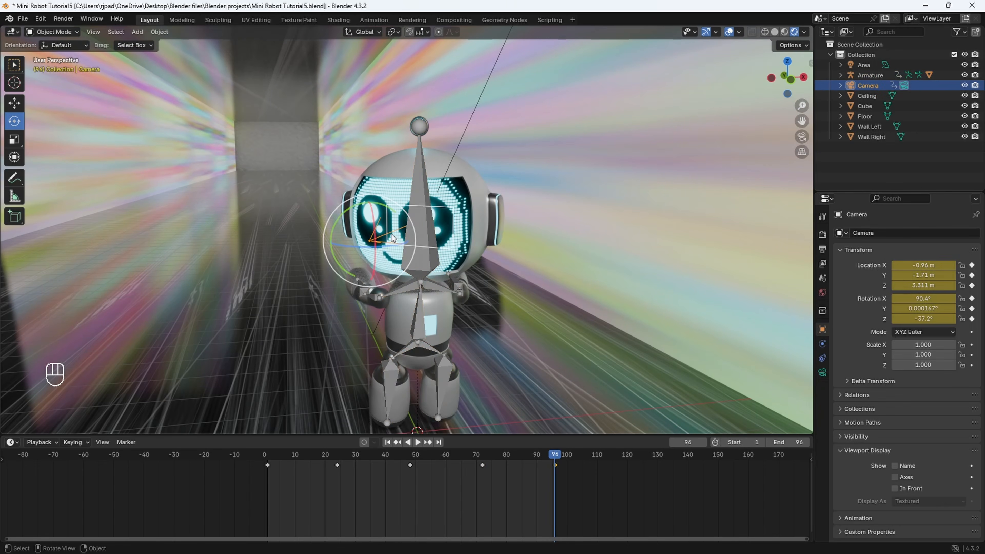
pyautogui.click(803, 136)
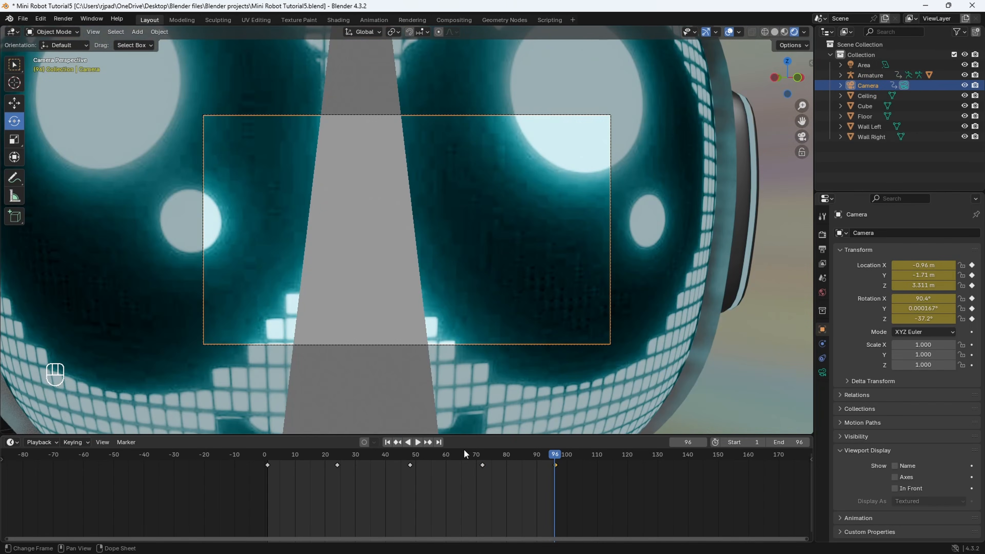
# - Play back the camera animation, and with the playhead at frame 65 switch the armature to Pose Mode
pyautogui.press('space')
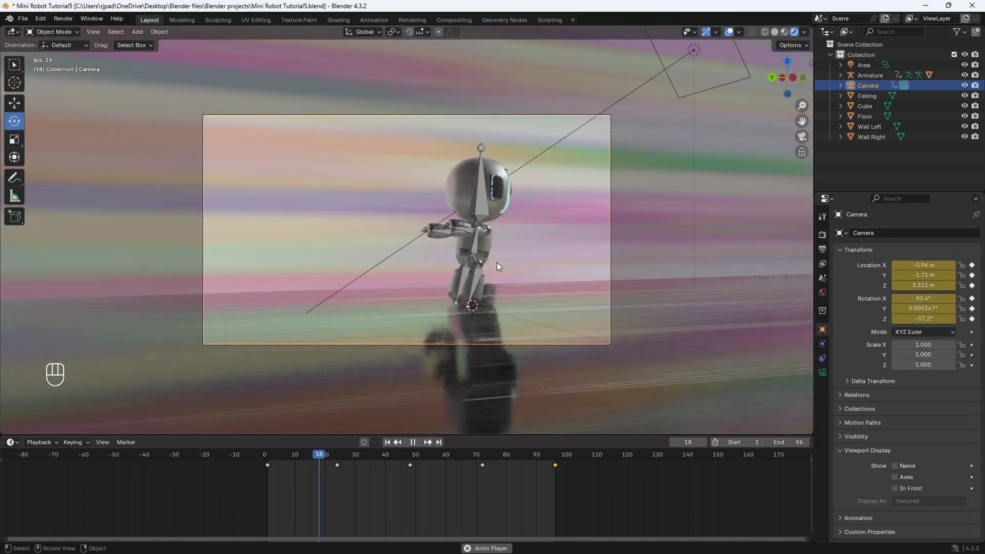
pyautogui.press('space')
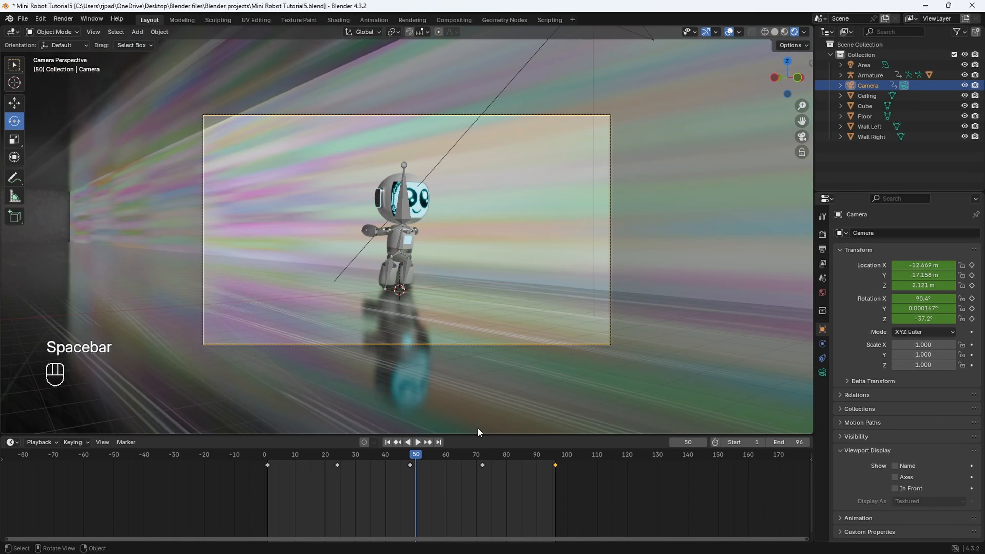
pyautogui.moveTo(423, 458); pyautogui.dragTo(461, 457)
pyautogui.click(395, 221)
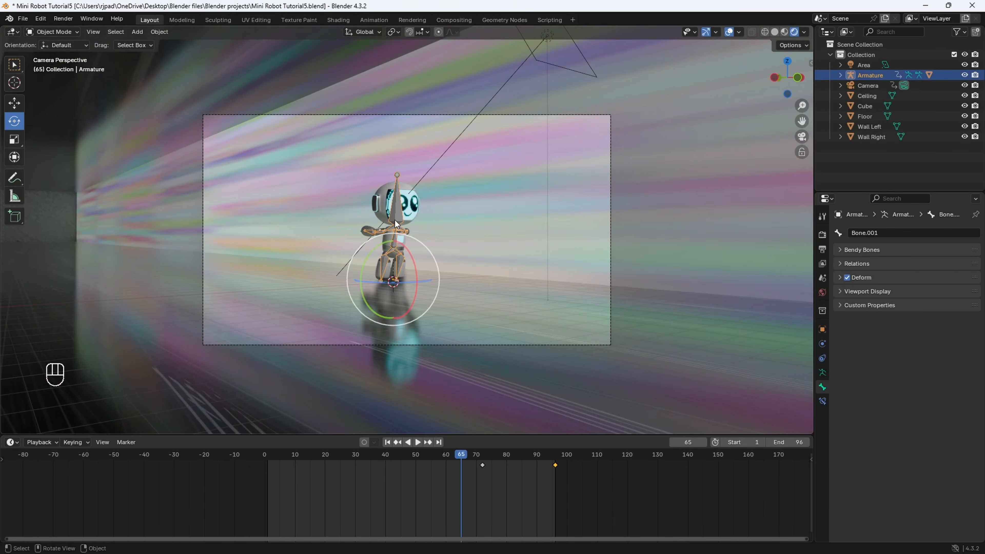
pyautogui.click(61, 66)
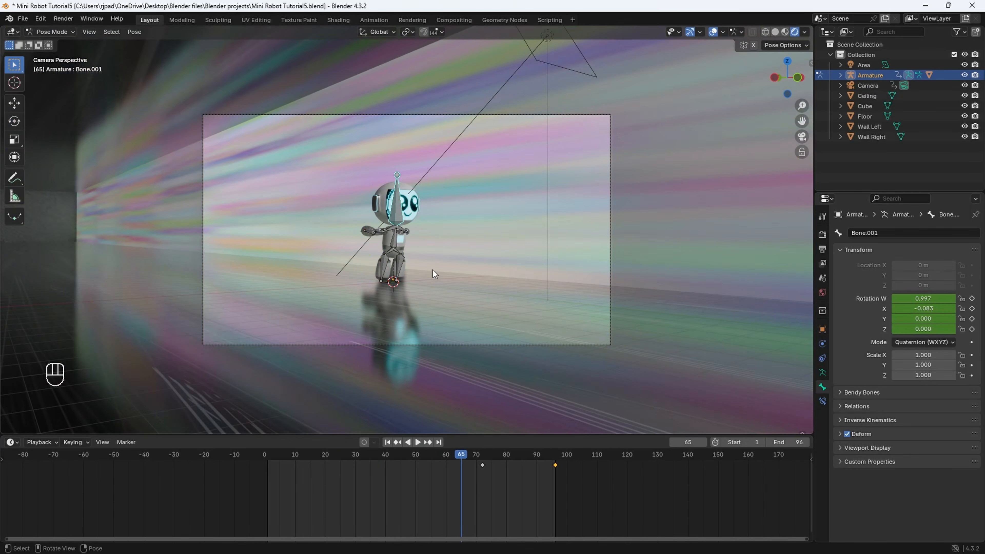
# - Shift both head bone keyframes earlier in the timeline to frames 50 and 74, and play back the timing
pyautogui.moveTo(502, 469); pyautogui.dragTo(566, 461)
pyautogui.press('g')
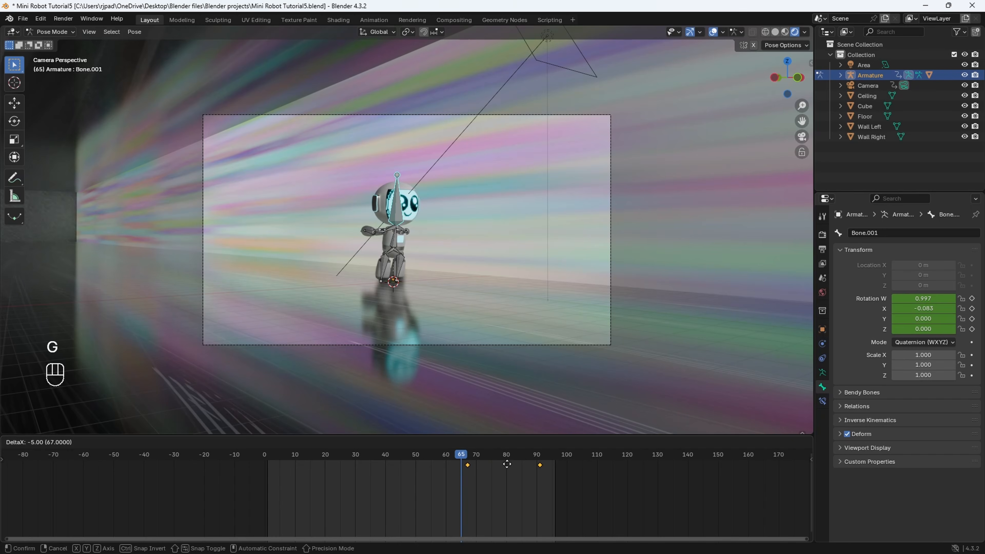
pyautogui.click(485, 460)
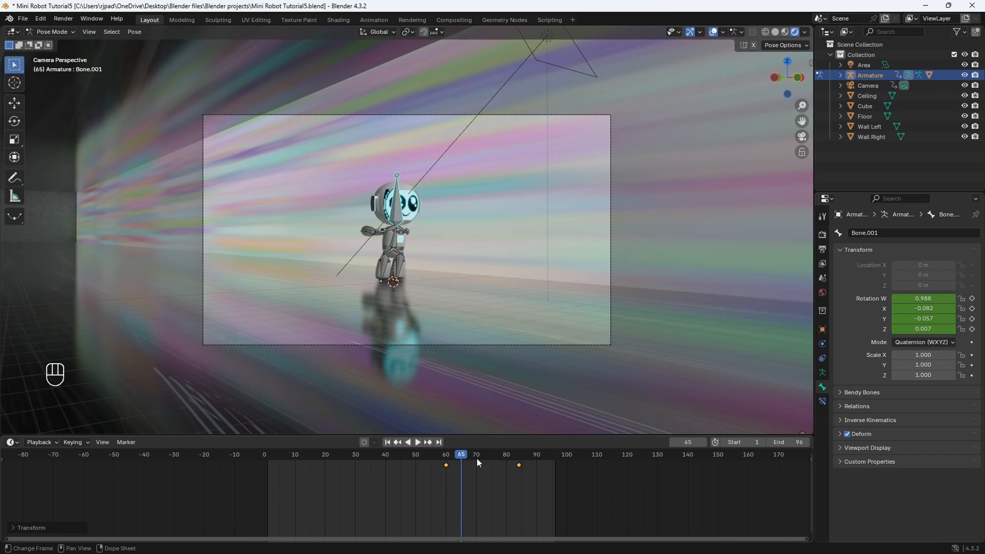
pyautogui.press('space')
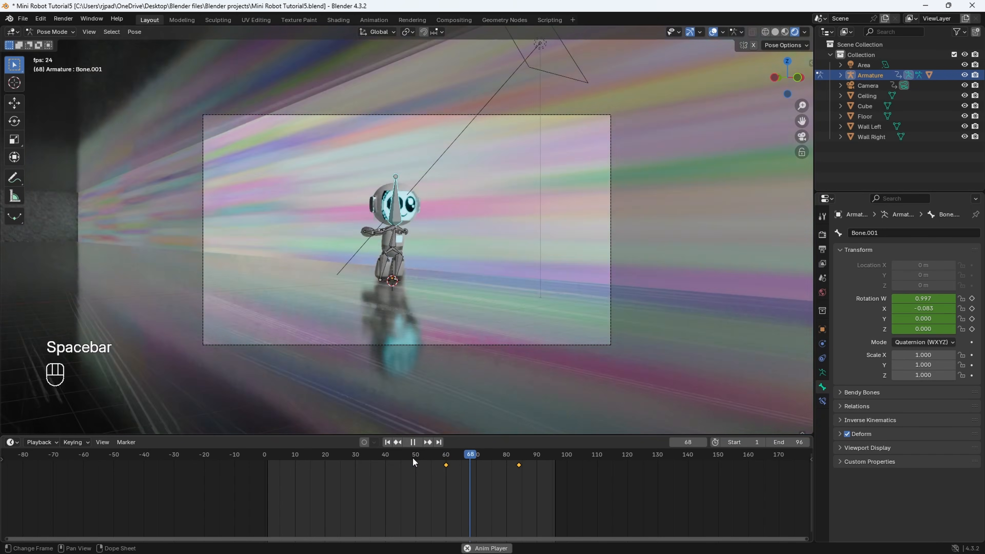
pyautogui.press('space')
pyautogui.press('g')
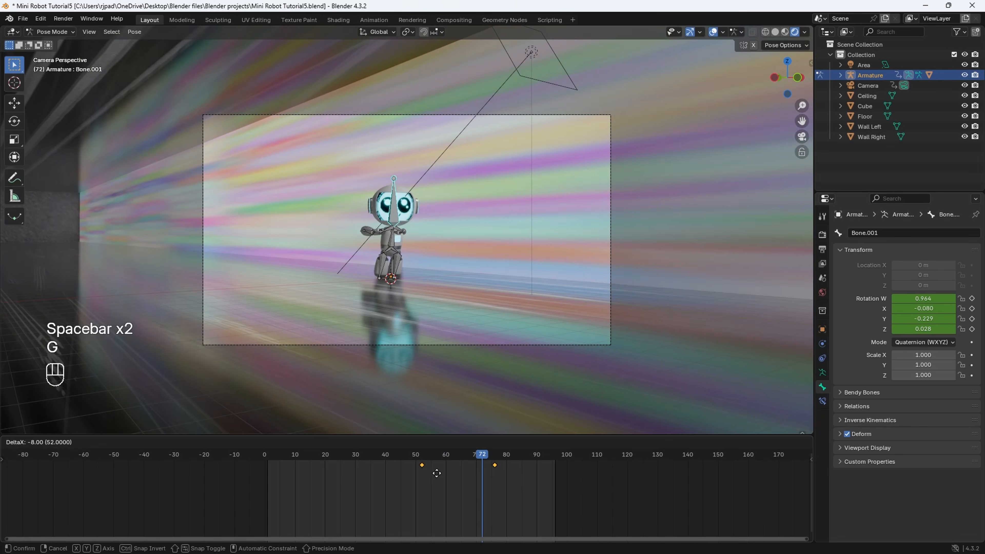
pyautogui.click(435, 474)
pyautogui.press('space')
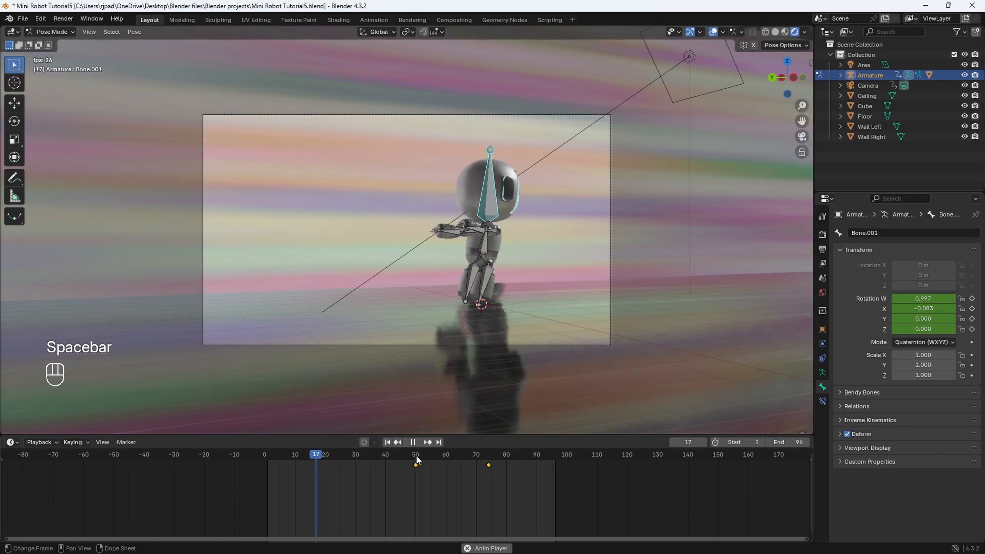
# - Move only the second head bone keyframe to frame 64 to speed up the head turn, and preview it
pyautogui.moveTo(408, 455); pyautogui.dragTo(461, 461)
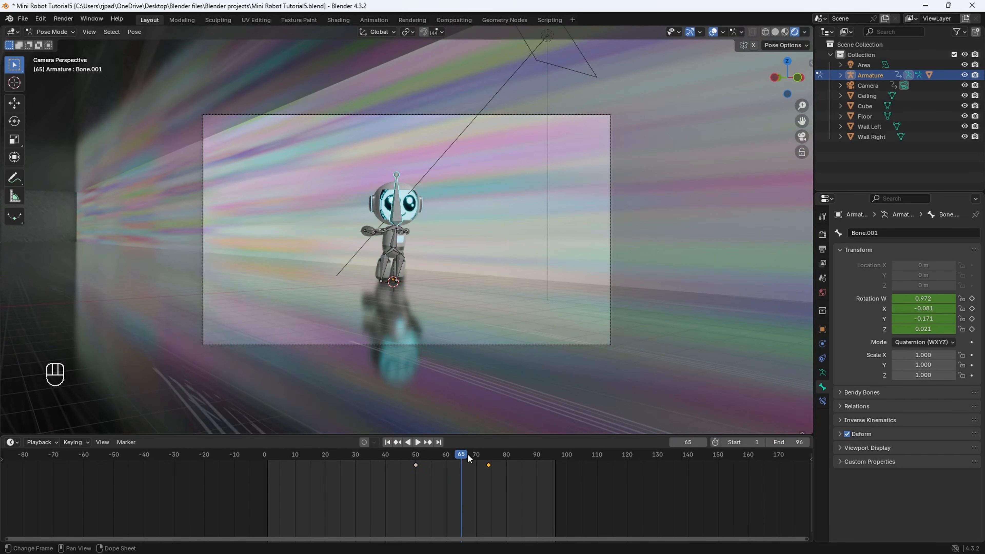
pyautogui.press('g')
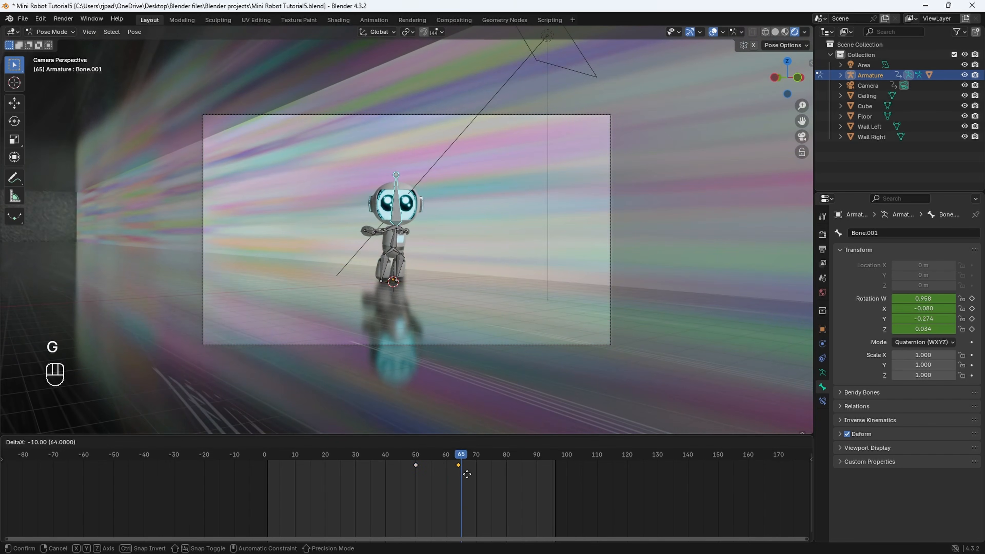
pyautogui.click(466, 474)
pyautogui.press('space')
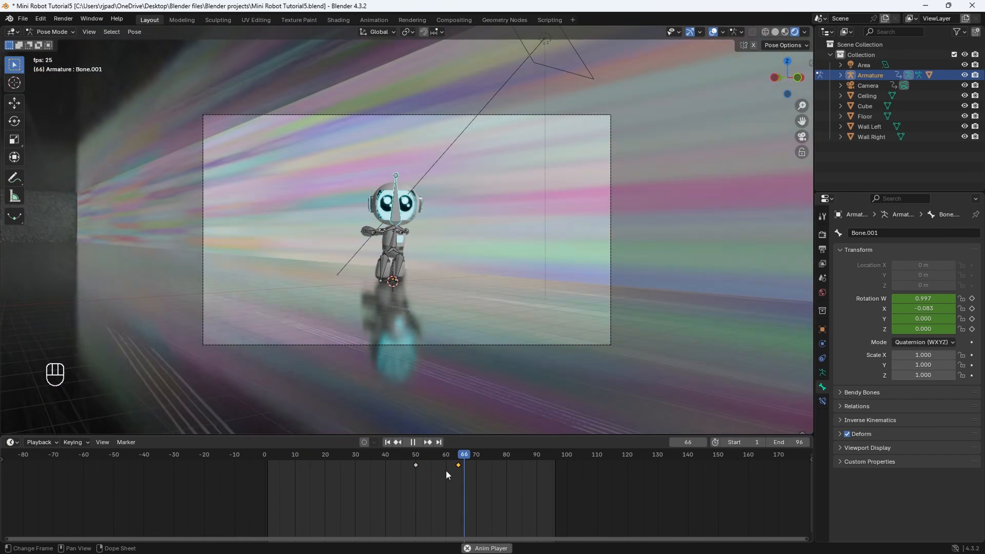
pyautogui.press('space')
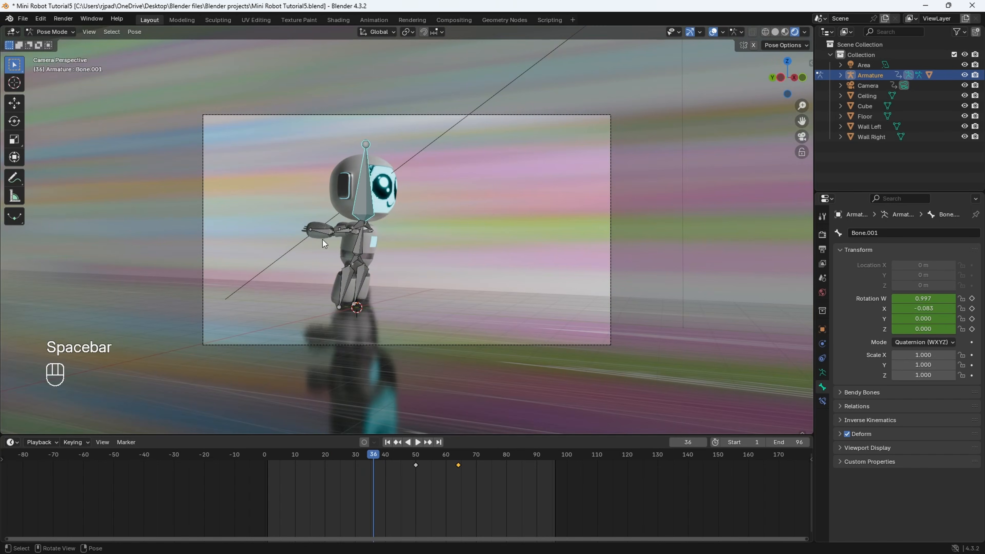
# - Return to Object Mode, select the camera, and preview the animation from frame 1
pyautogui.click(55, 43)
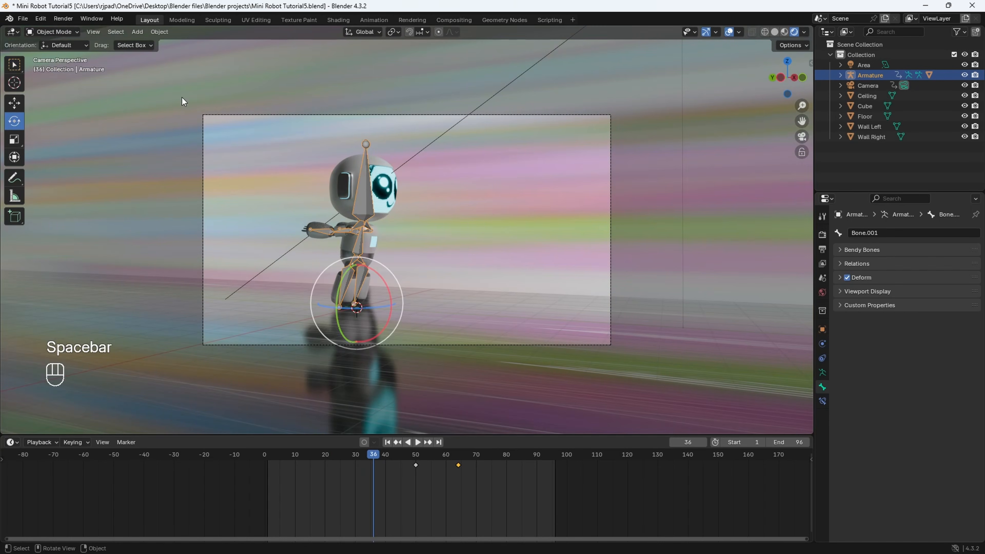
pyautogui.click(429, 115)
pyautogui.moveTo(369, 457); pyautogui.dragTo(268, 462)
pyautogui.press('space')
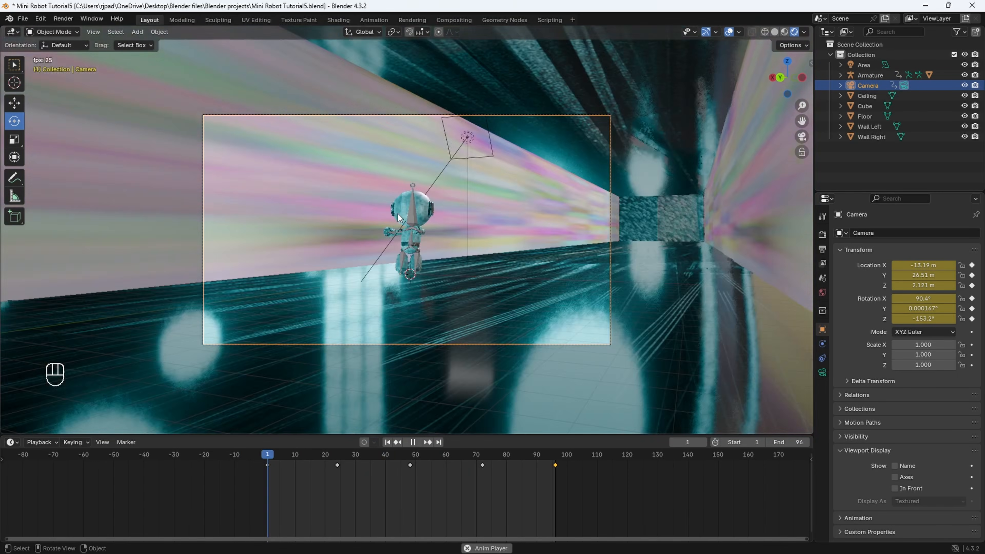
pyautogui.press('space')
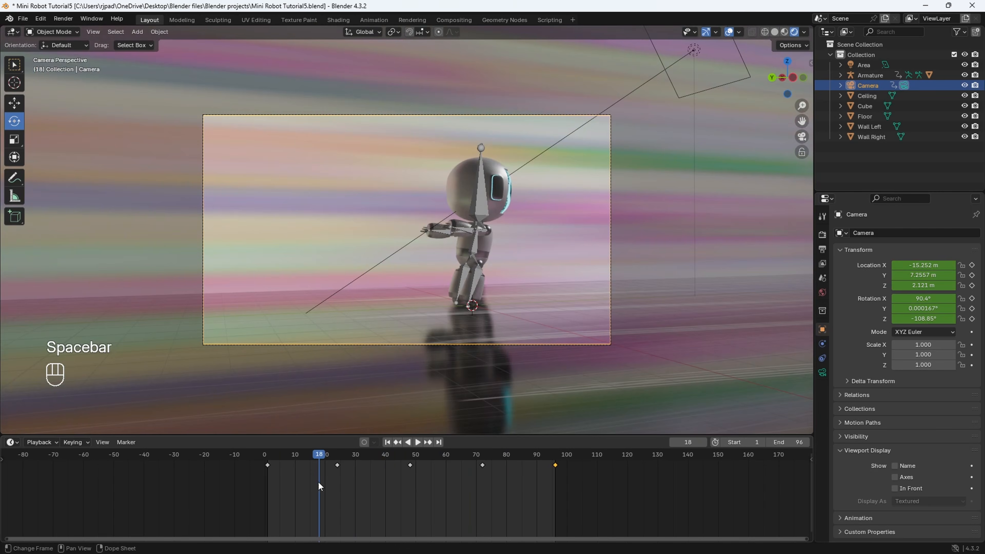
# - Change the timeline area to the Graph Editor, enlarge it, and frame all of the camera's curves
pyautogui.click(11, 442)
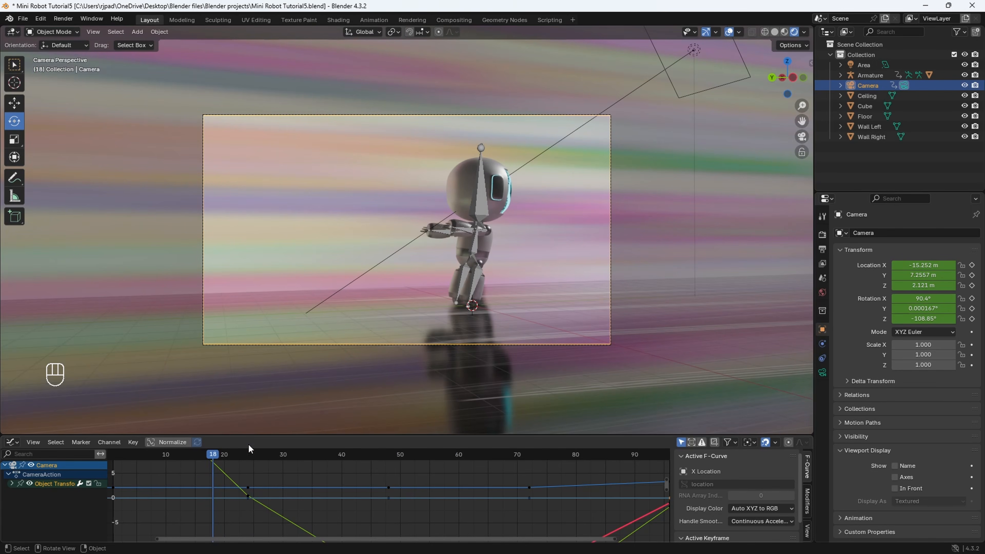
pyautogui.scroll(-5, 276, 487)
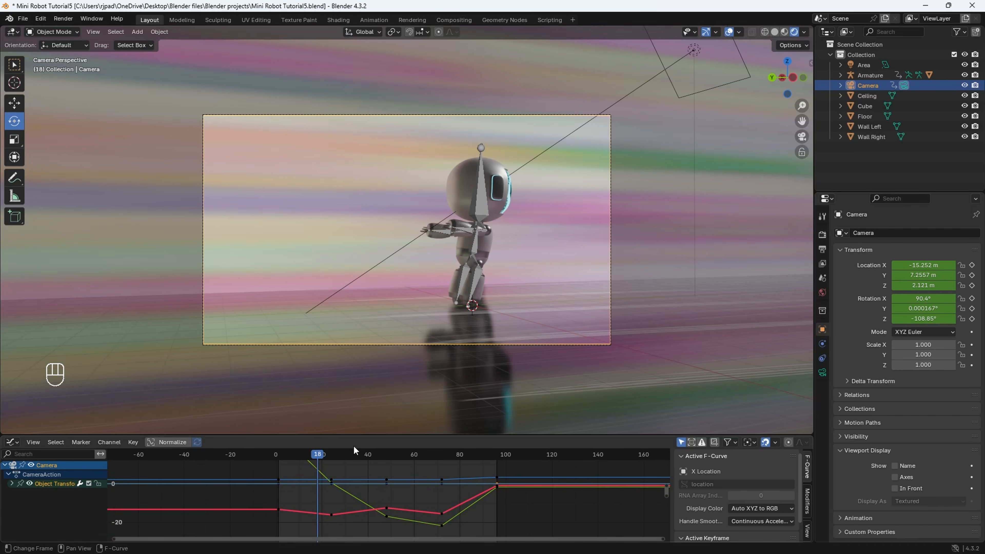
pyautogui.moveTo(354, 435); pyautogui.dragTo(361, 341)
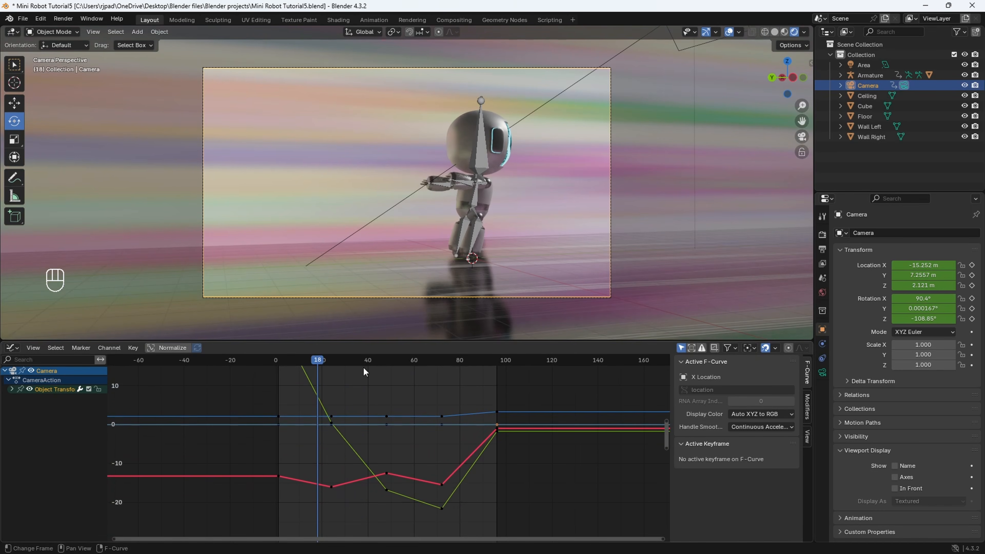
pyautogui.moveTo(359, 407); pyautogui.dragTo(360, 434, button='middle')
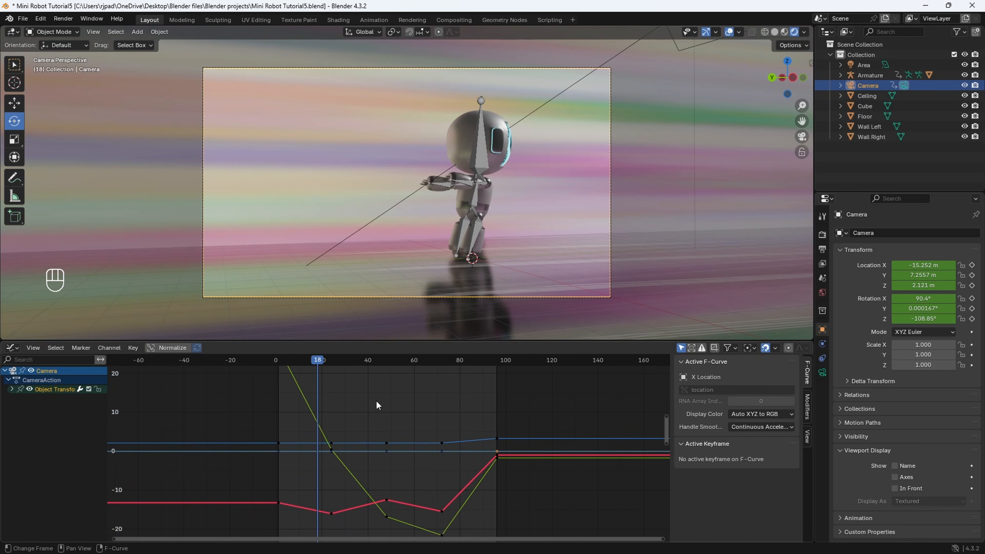
pyautogui.press('Home')
pyautogui.scroll(-1, 384, 423)
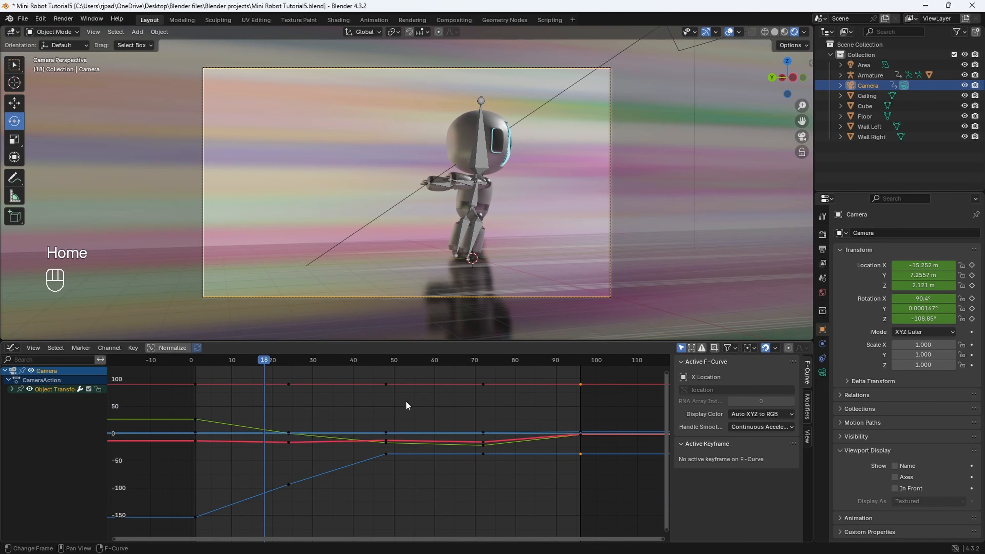
# - Select all the camera's keyframes and bake keyframes onto every frame between them
pyautogui.press('a')
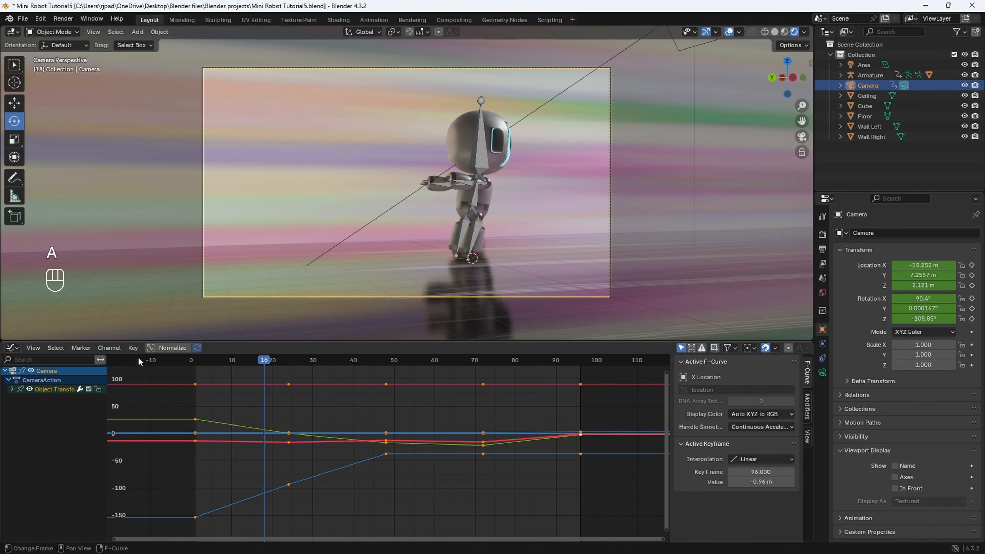
pyautogui.click(132, 349)
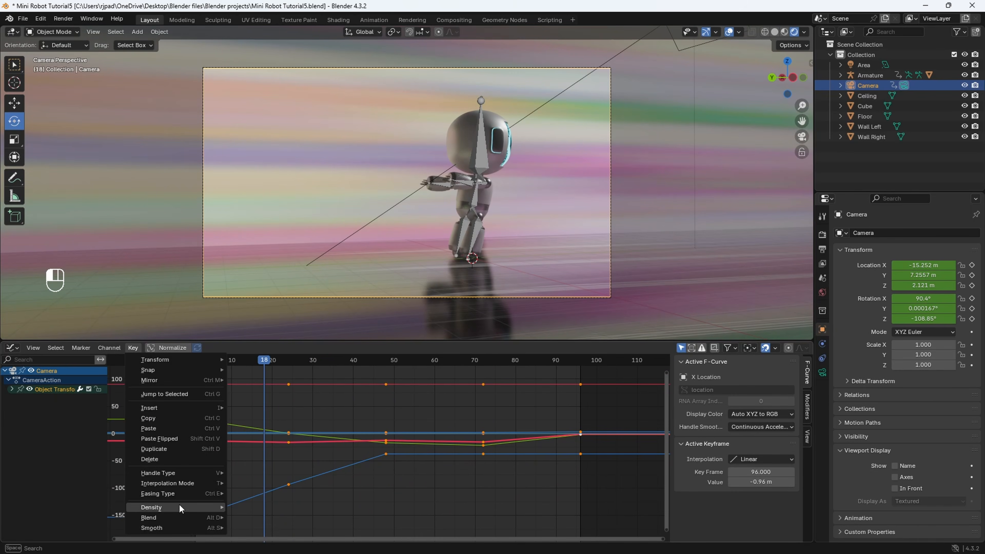
pyautogui.moveTo(178, 507)
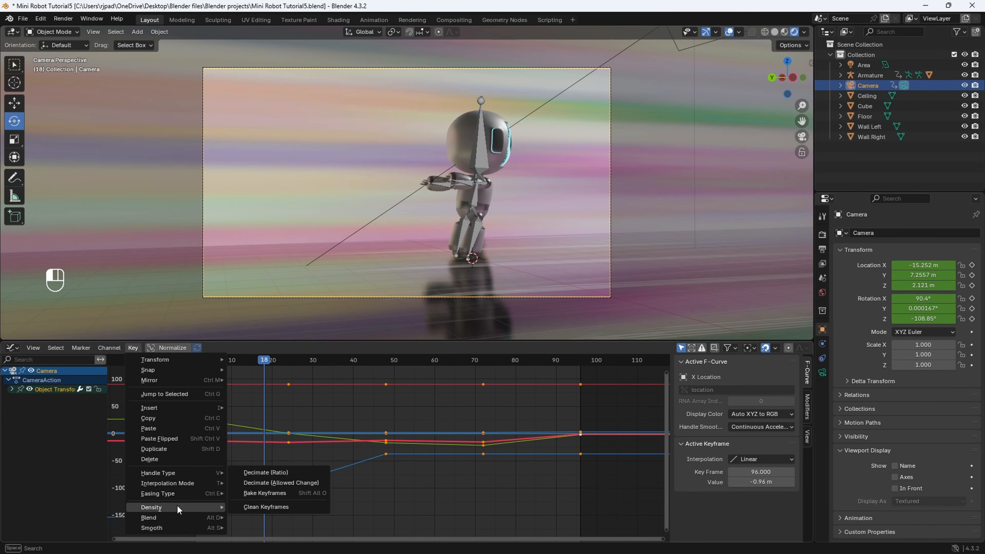
pyautogui.click(265, 493)
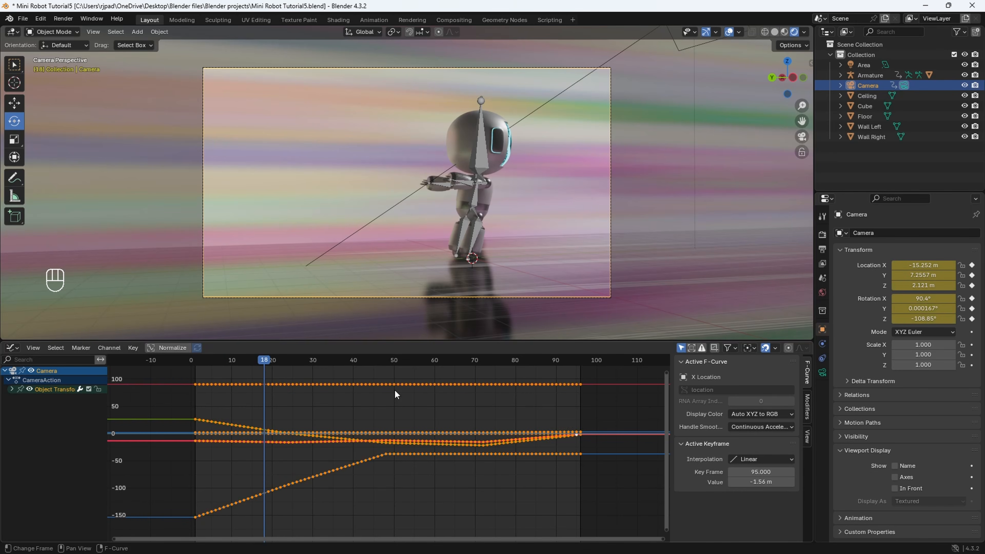
# - Apply Smooth to the baked camera keyframes 20 times to round off the curves
pyautogui.press('alt')
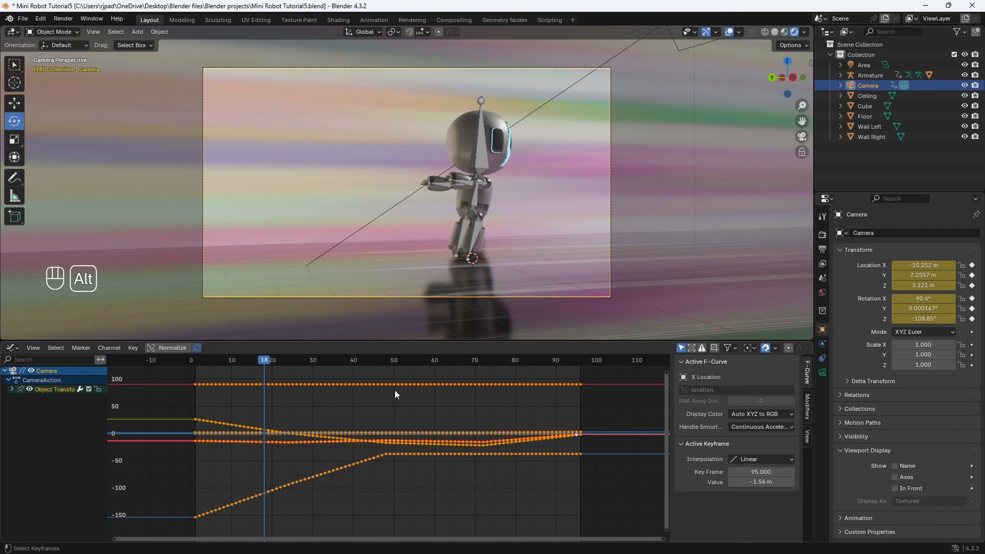
pyautogui.hotkey('alt', 'o')
pyautogui.hotkey('alt', 'o')
pyautogui.hotkey('alt', 'o')
pyautogui.hotkey('alt', 'o')
pyautogui.hotkey('alt', 'o')
pyautogui.hotkey('alt', 'o')
pyautogui.hotkey('alt', 'o')
pyautogui.hotkey('alt', 'o')
pyautogui.hotkey('alt', 'o')
pyautogui.hotkey('alt', 'o')
pyautogui.hotkey('alt', 'o')
pyautogui.hotkey('alt', 'o')
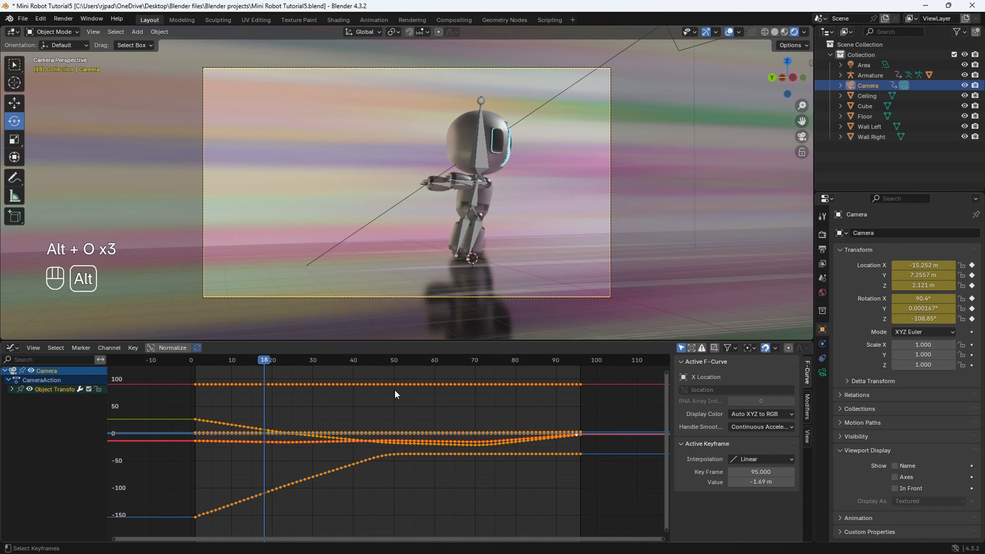
pyautogui.hotkey('alt', 'o')
pyautogui.hotkey('alt', 'o')
pyautogui.hotkey('alt', 'o')
pyautogui.hotkey('alt', 'o')
pyautogui.hotkey('alt', 'o')
pyautogui.hotkey('alt', 'o')
pyautogui.hotkey('alt', 'o')
pyautogui.hotkey('alt', 'o')
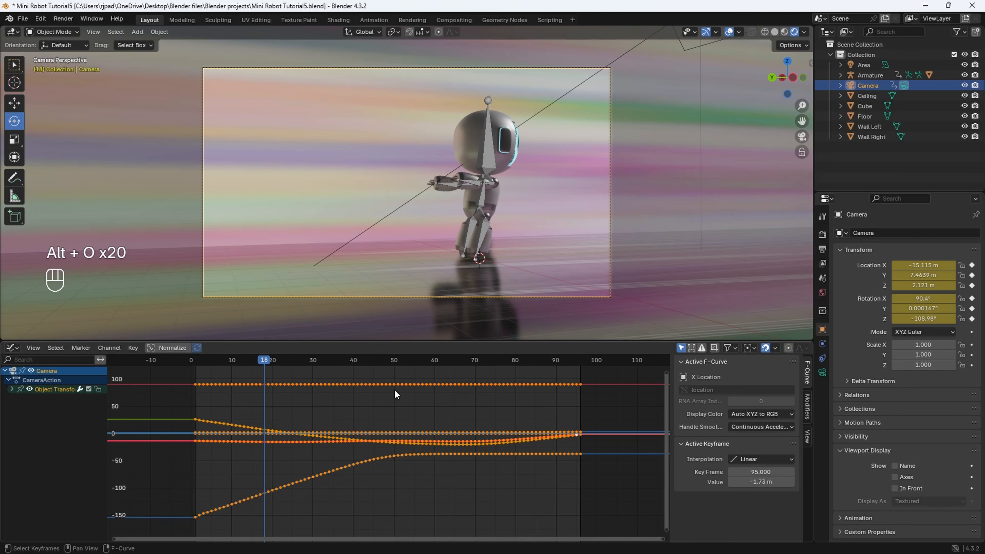
# - Play back the smoothed camera animation from frame 0
pyautogui.scroll(-3, 465, 446)
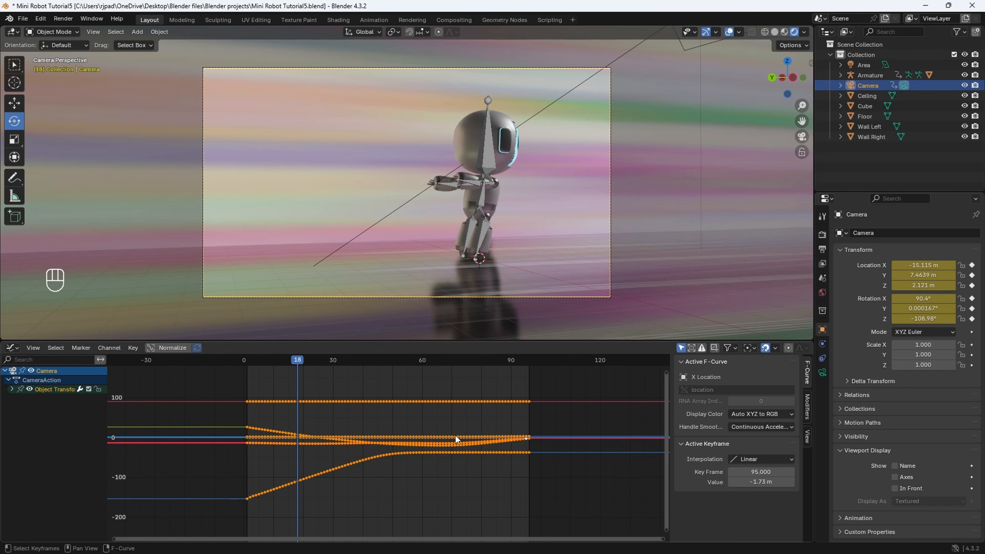
pyautogui.click(244, 362)
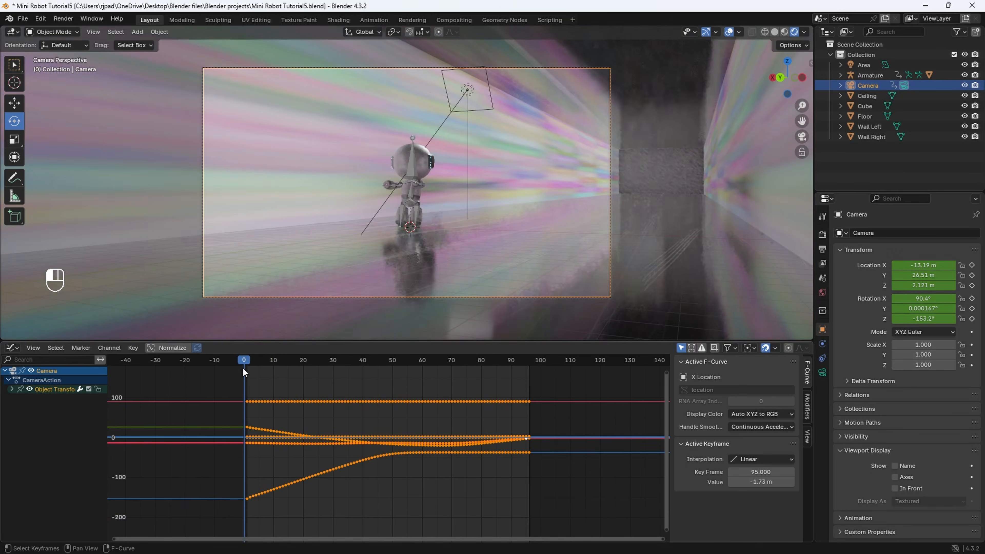
pyautogui.press('space')
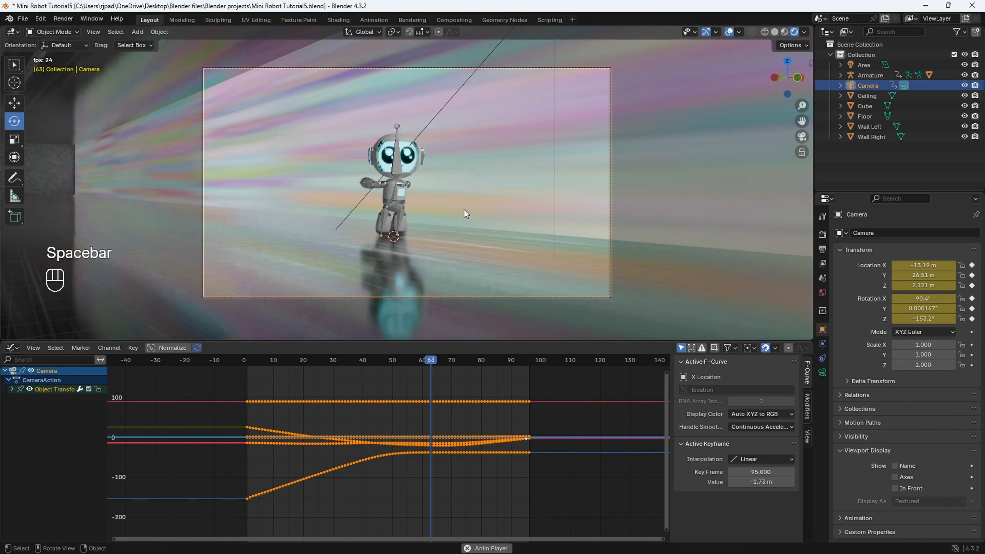
pyautogui.press('Escape')
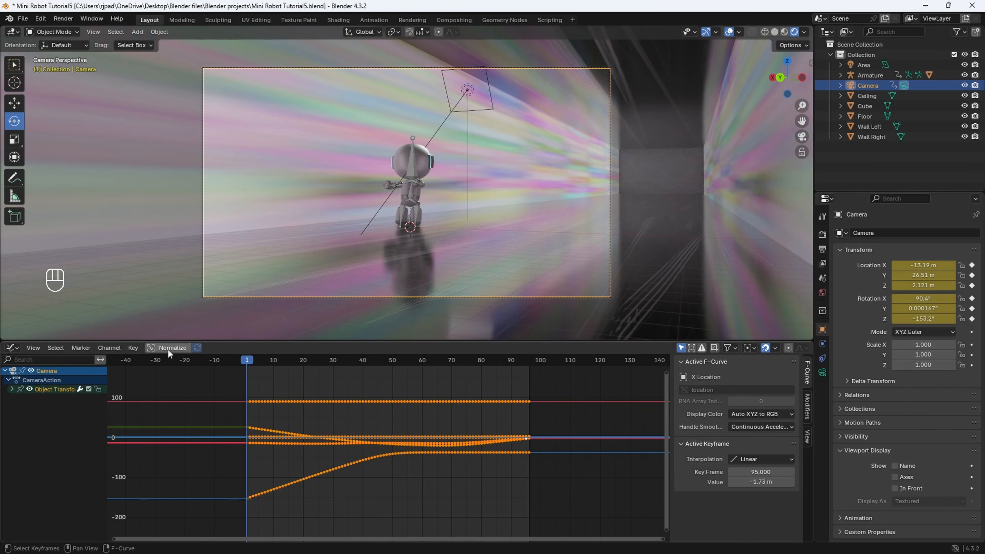
# - Change the Graph Editor area back to the Timeline and play the animation, stopping at frame 69
pyautogui.click(13, 347)
pyautogui.click(148, 389)
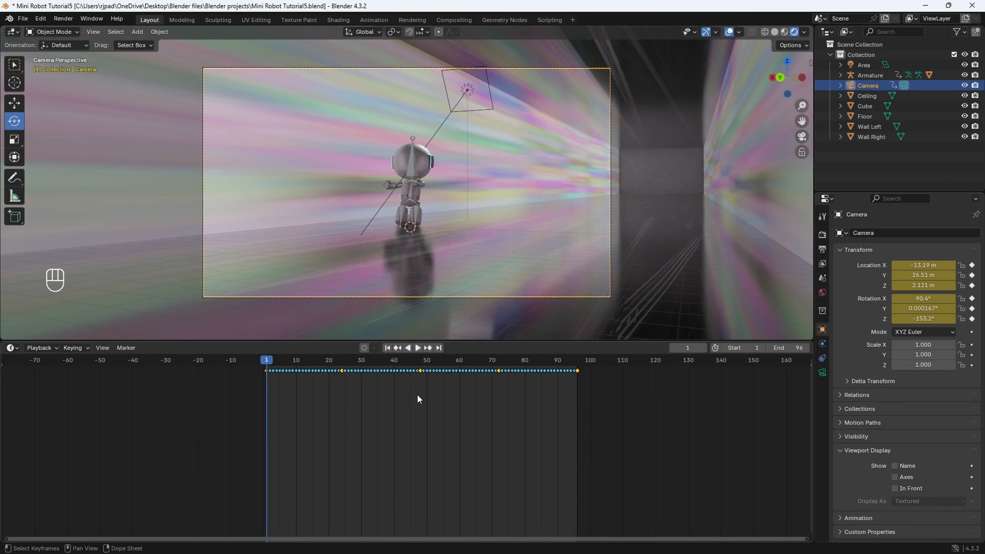
pyautogui.press('space')
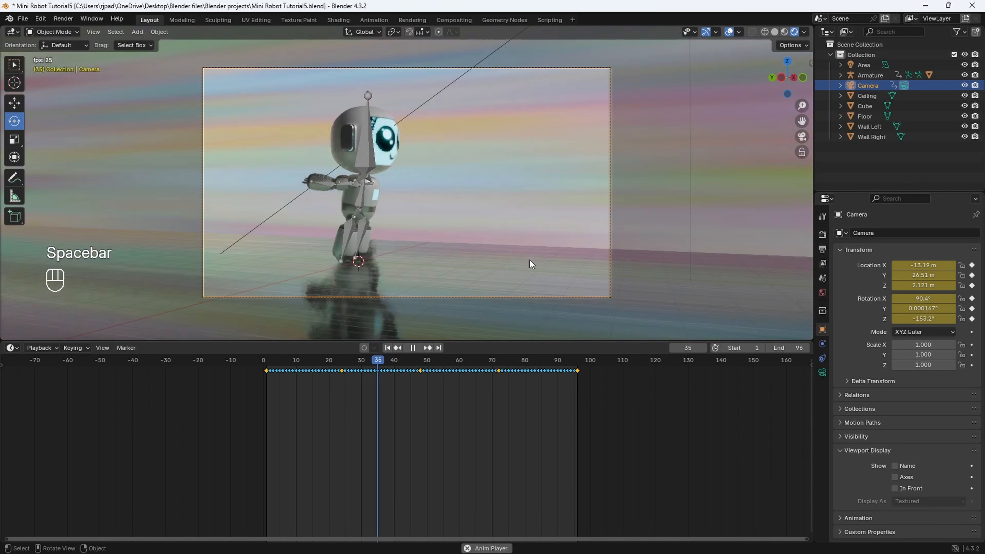
pyautogui.press('space')
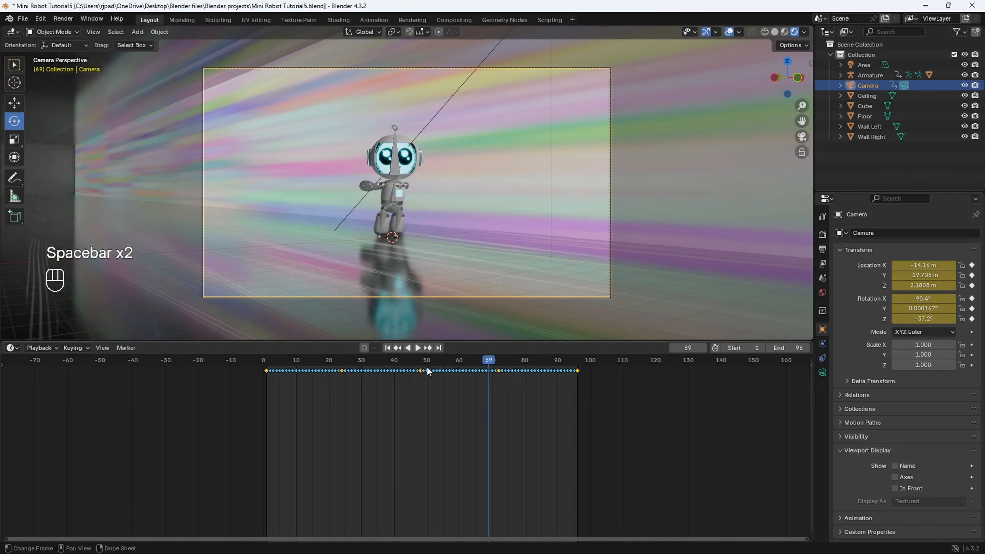
# - Enlarge the 3D viewport over the timeline and hide the Armature from the viewport
pyautogui.moveTo(462, 340); pyautogui.dragTo(450, 418)
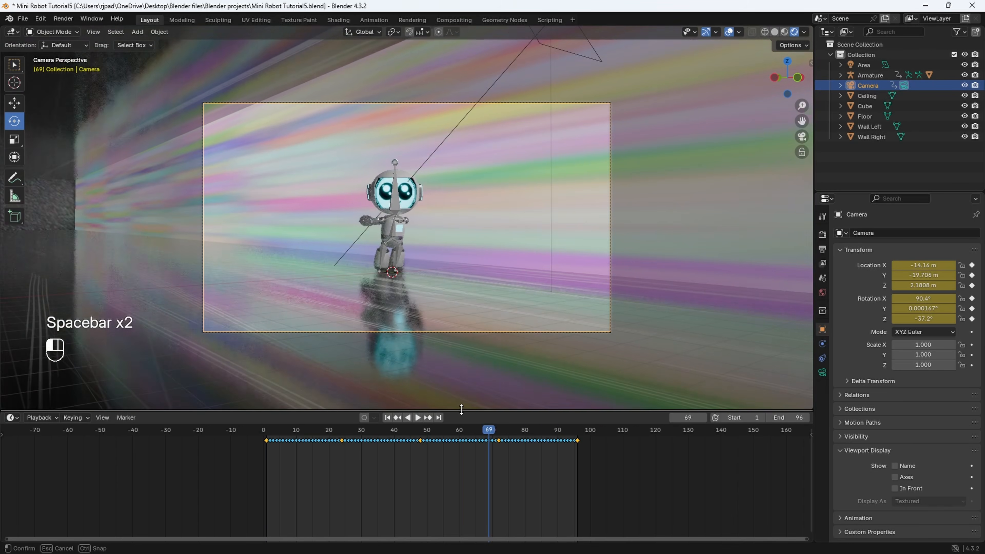
pyautogui.scroll(2, 435, 347)
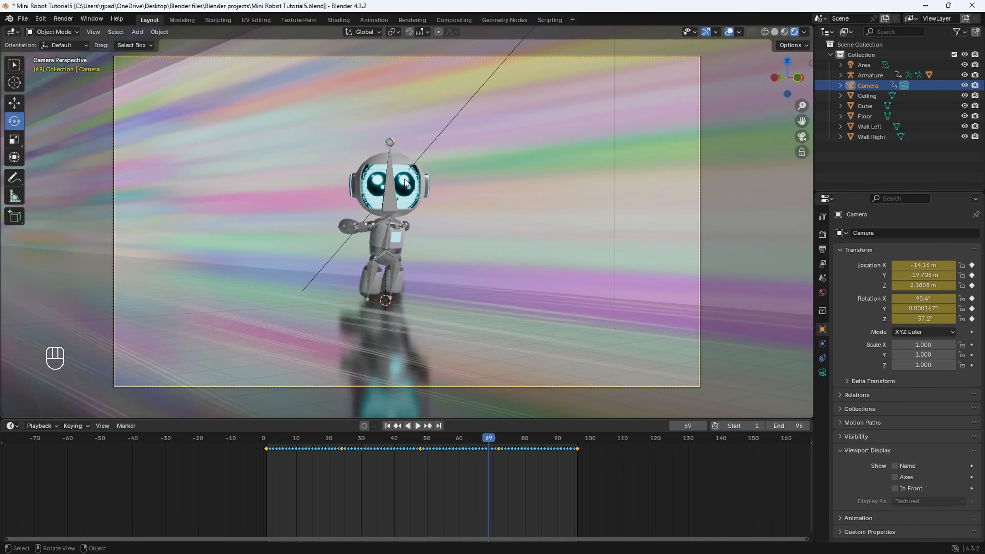
pyautogui.scroll(1, 403, 190)
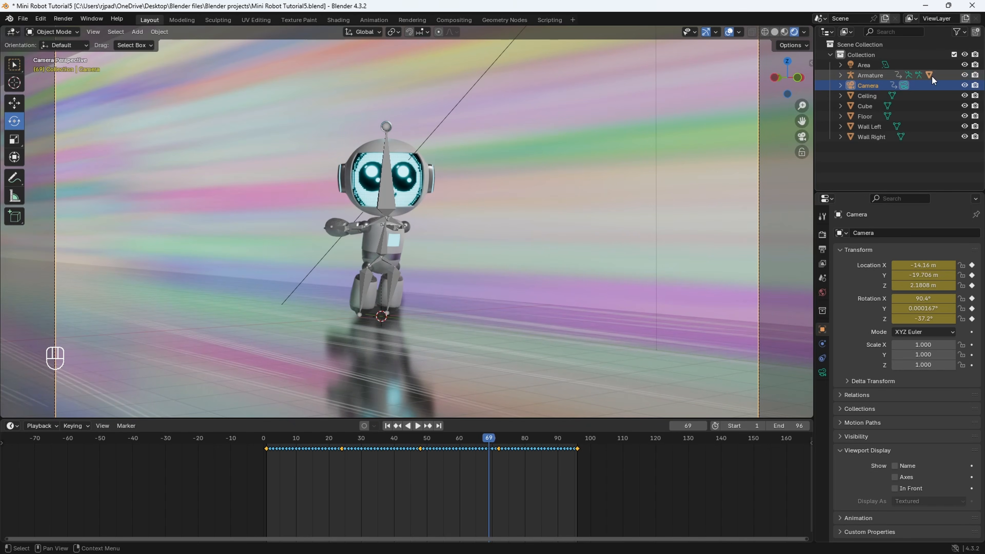
pyautogui.click(965, 75)
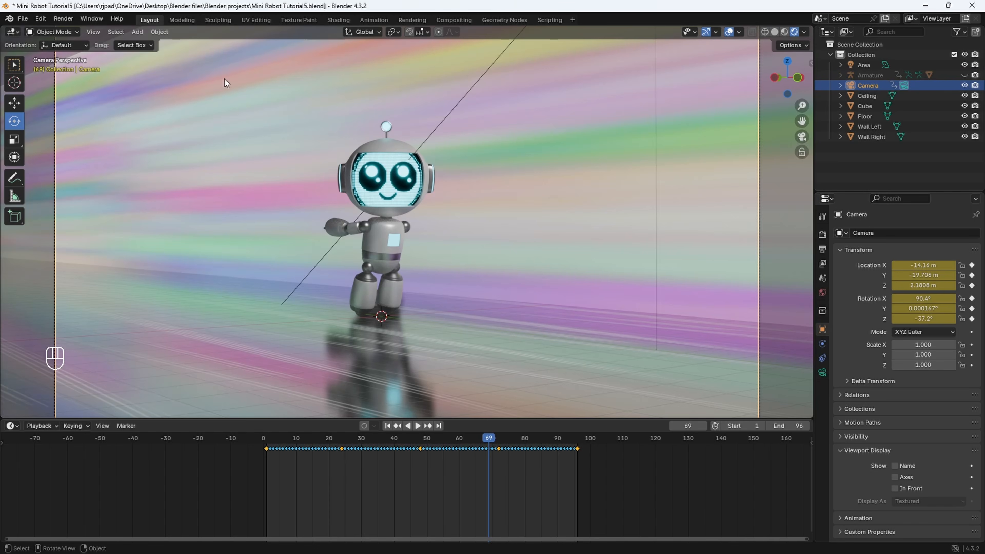
# - Select the robot mesh and bring up its Screen material
pyautogui.click(373, 166)
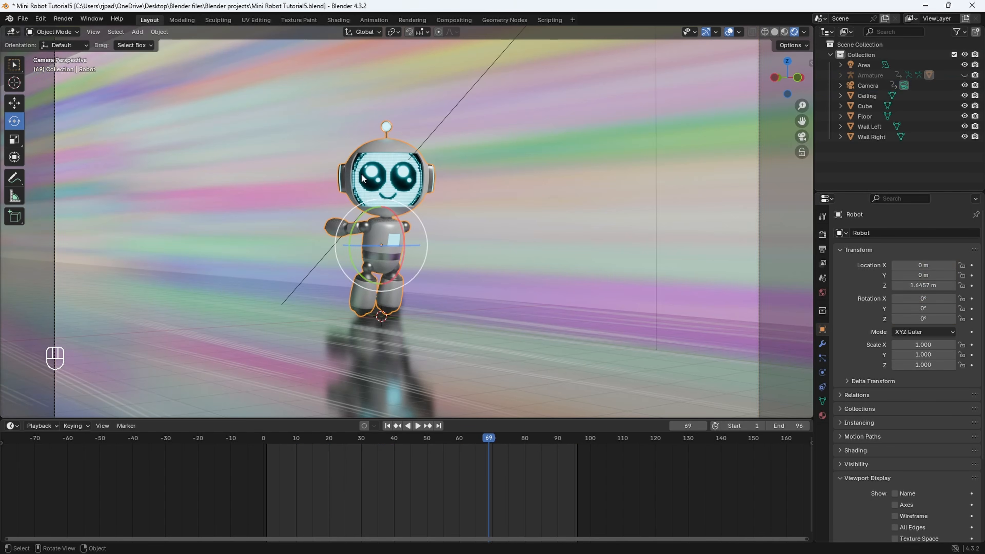
pyautogui.click(63, 32)
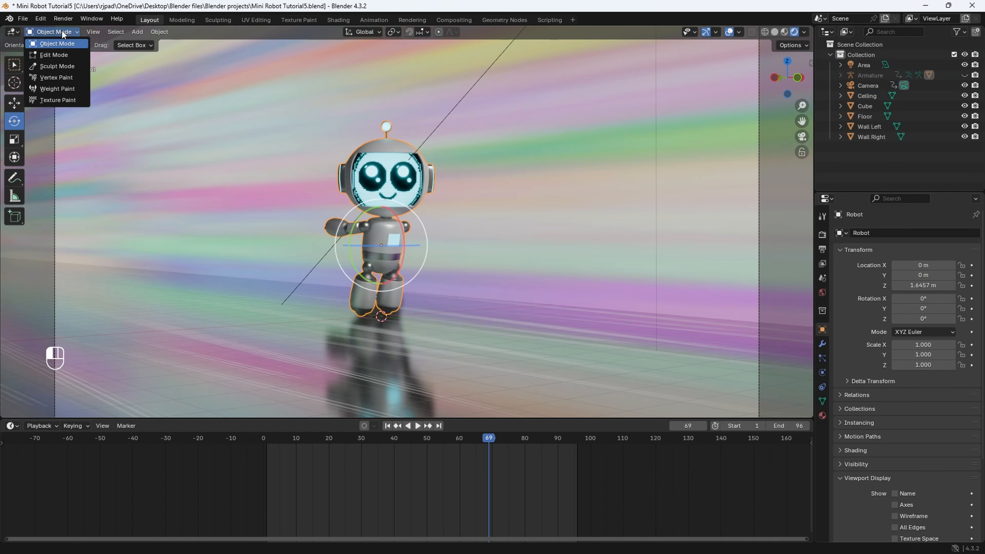
pyautogui.click(823, 416)
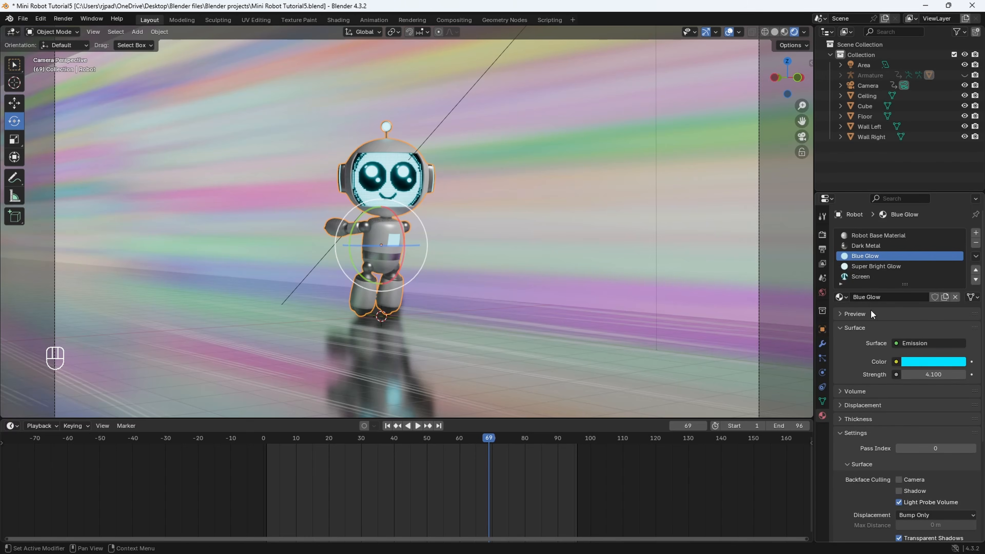
pyautogui.click(856, 278)
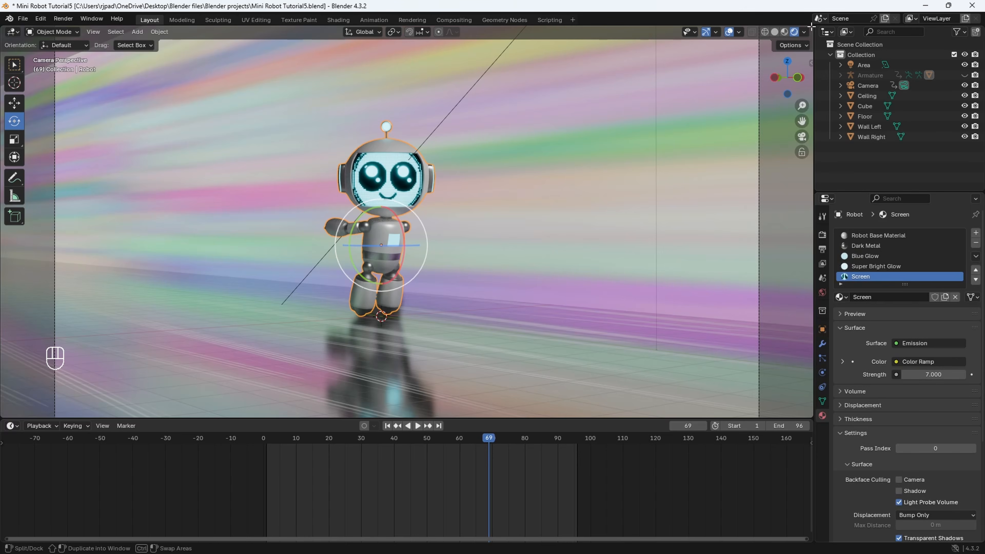
# - Split the 3D viewport vertically, make the new area a Shader Editor and hide its sidebar
pyautogui.moveTo(811, 26); pyautogui.dragTo(503, 34)
pyautogui.click(513, 34)
pyautogui.click(527, 126)
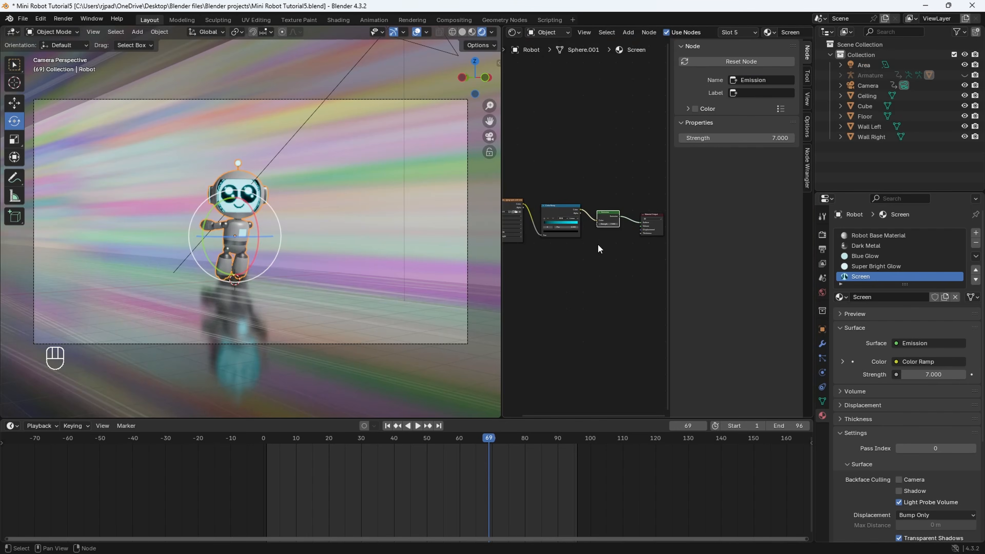
pyautogui.press('n')
pyautogui.scroll(6, 693, 279)
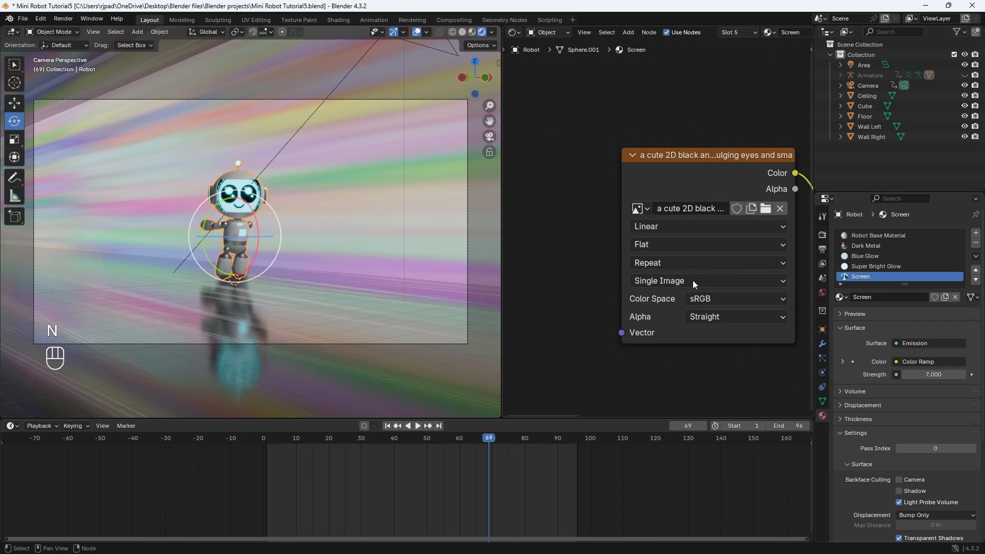
# - Add Texture Coordinate and Mapping nodes ahead of the face image texture in the Screen material
pyautogui.scroll(5, 250, 192)
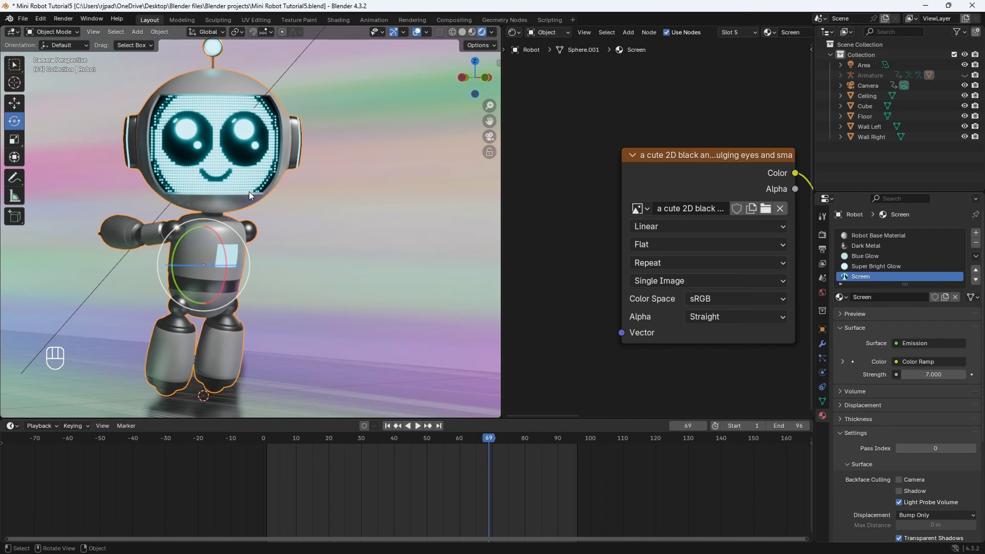
pyautogui.keyDown('shift'); pyautogui.moveTo(249, 192); pyautogui.dragTo(244, 192, button='middle'); pyautogui.keyUp('shift')
pyautogui.scroll(-5, 658, 203)
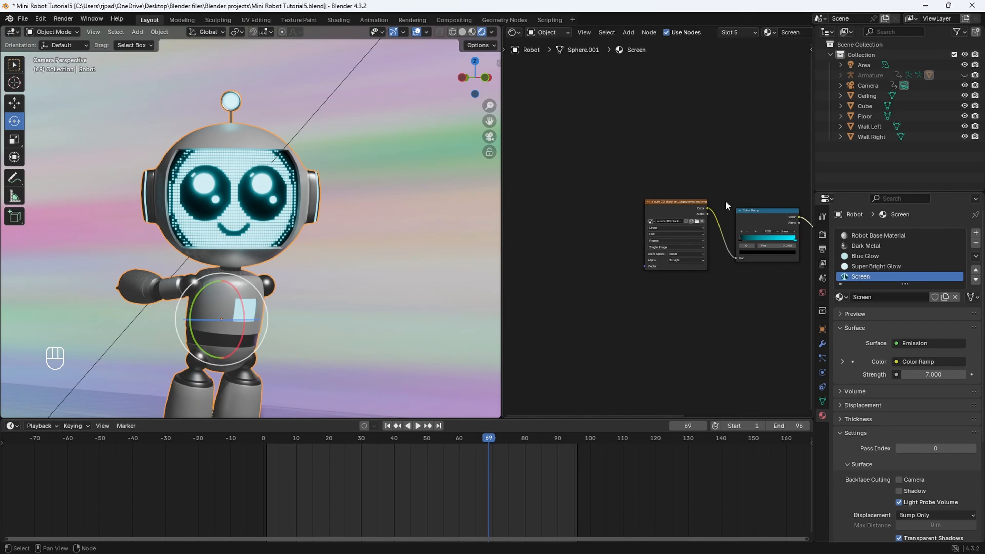
pyautogui.moveTo(589, 180); pyautogui.dragTo(625, 213)
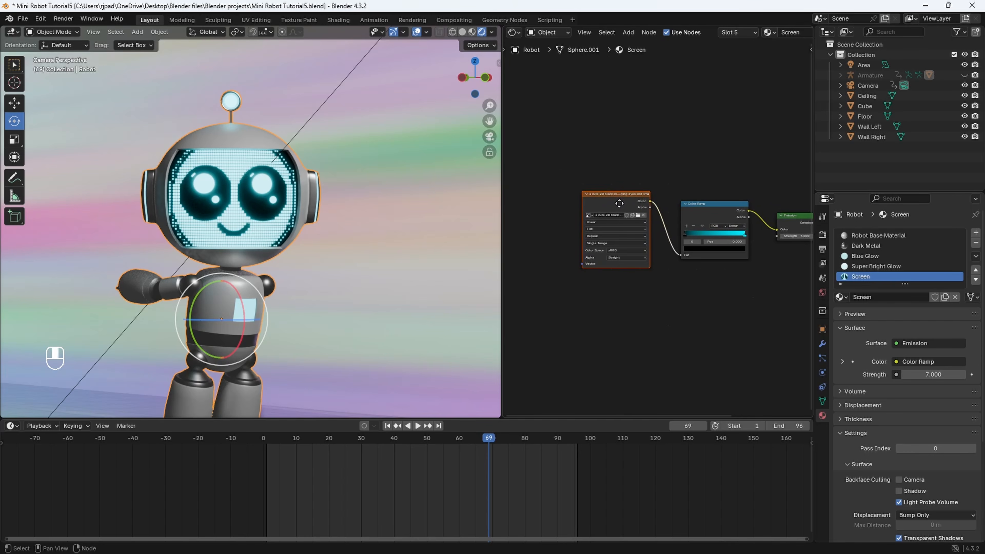
pyautogui.press('KP_Decimal')
pyautogui.hotkey('ctrl', 't')
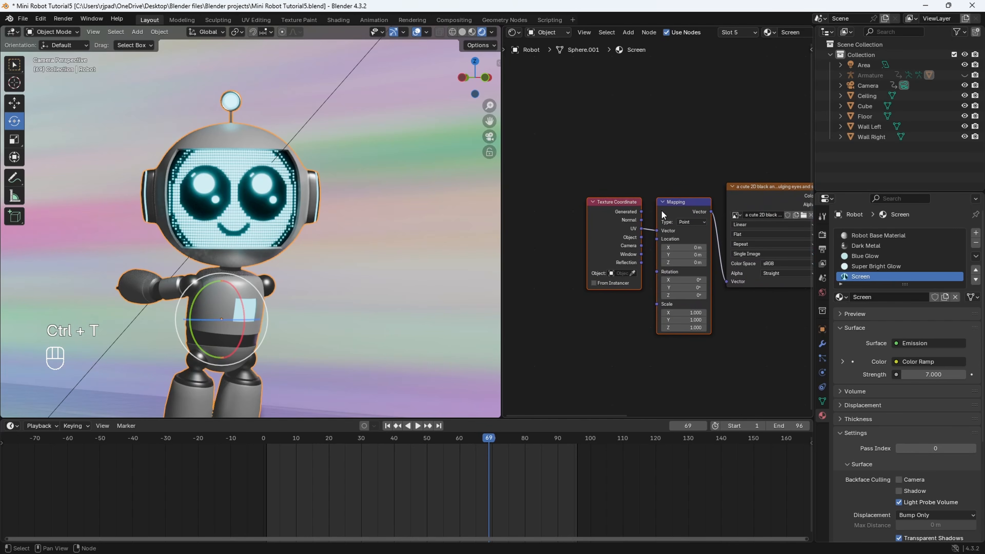
# - At frame 1, set the Mapping node's Y location to 4.5 m so the screen goes black, and keyframe the location
pyautogui.scroll(2, 725, 311)
pyautogui.moveTo(660, 184); pyautogui.dragTo(665, 181)
pyautogui.moveTo(666, 245)
pyautogui.mouseDown()
pyautogui.moveTo(704, 245)
pyautogui.moveTo(668, 243)
pyautogui.moveTo(678, 242)
pyautogui.mouseUp()
pyautogui.moveTo(309, 442); pyautogui.dragTo(268, 442)
pyautogui.moveTo(346, 229); pyautogui.dragTo(243, 245, button='middle')
pyautogui.scroll(10, 263, 238)
pyautogui.scroll(-3, 194, 218)
pyautogui.scroll(4, 257, 245)
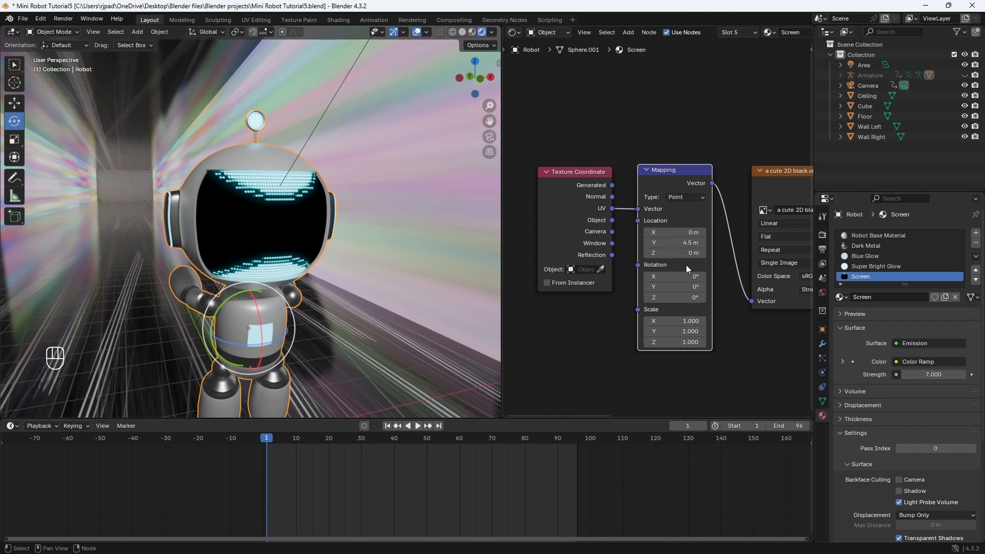
pyautogui.rightClick(679, 244)
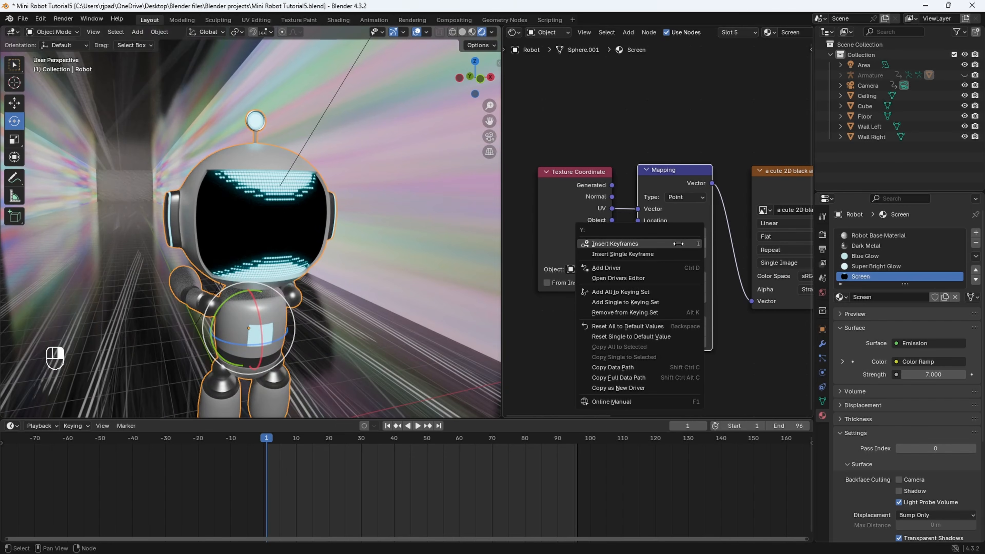
pyautogui.click(659, 244)
# - Return to the camera view and play the animation, stopping at frame 37
pyautogui.scroll(-4, 270, 345)
pyautogui.moveTo(269, 342); pyautogui.dragTo(288, 339, button='middle')
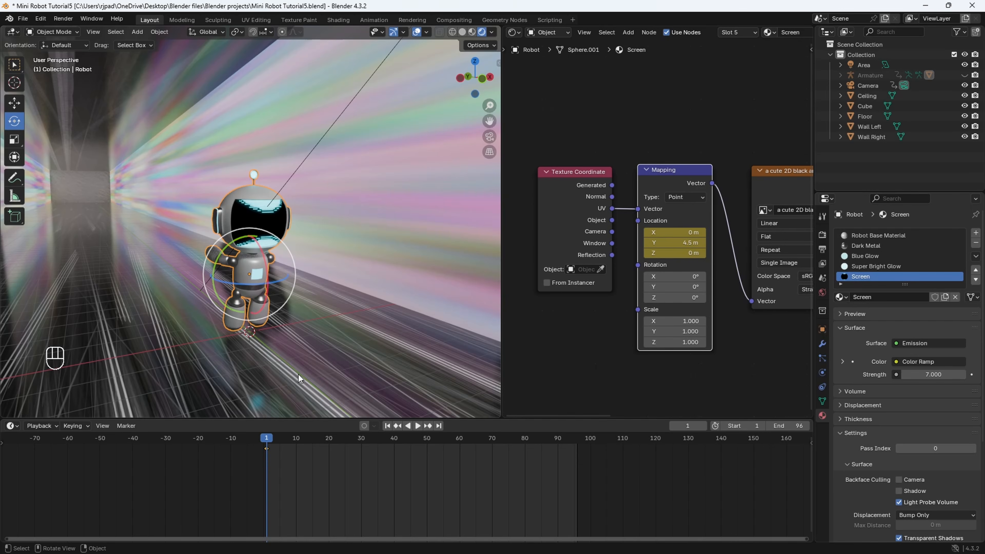
pyautogui.click(489, 137)
pyautogui.press('space')
pyautogui.press('space')
pyautogui.press('space')
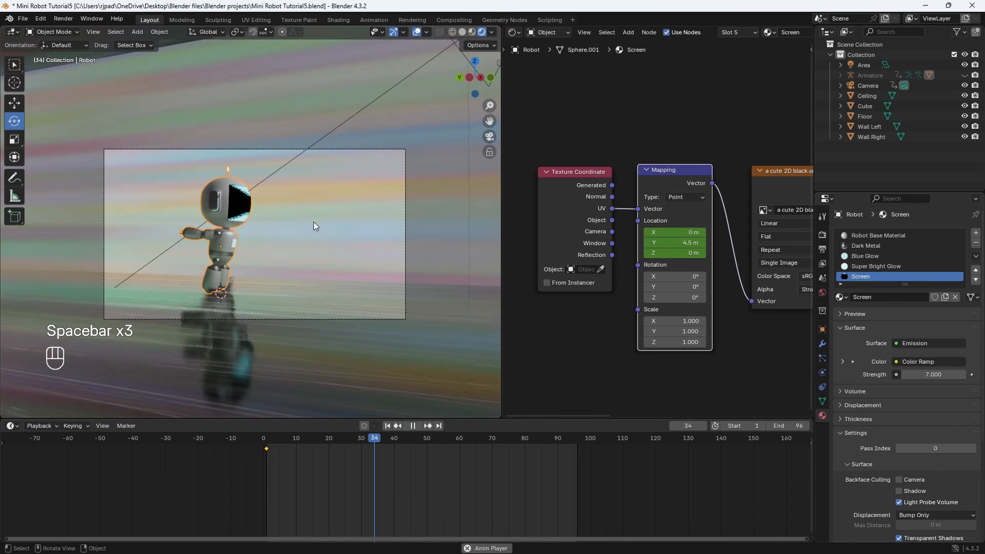
pyautogui.press('space')
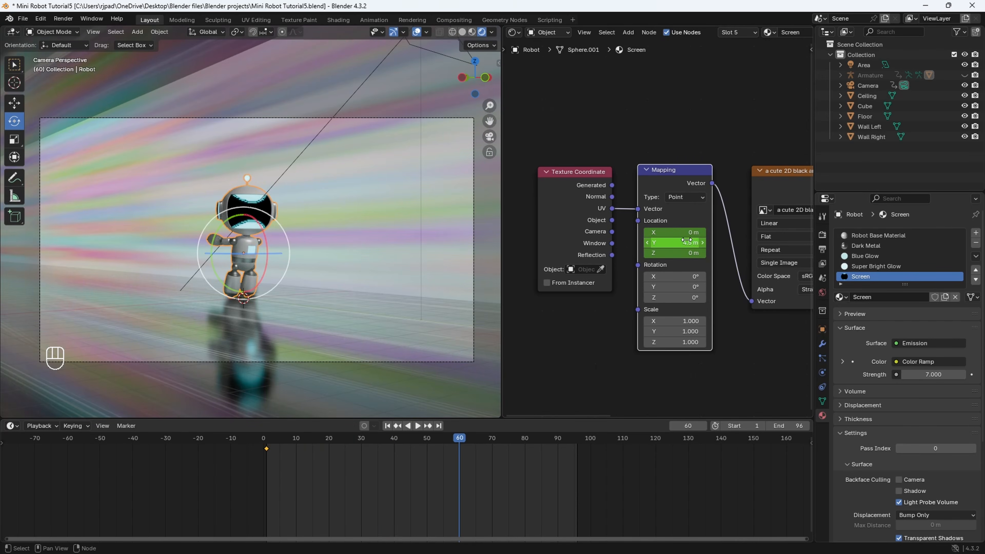
# - Keyframe the Mapping node's Y location at 7.99 m on frame 60 and play the face animation from the start
pyautogui.keyDown('shift'); pyautogui.moveTo(687, 242); pyautogui.dragTo(665, 243); pyautogui.keyUp('shift')
pyautogui.press('i')
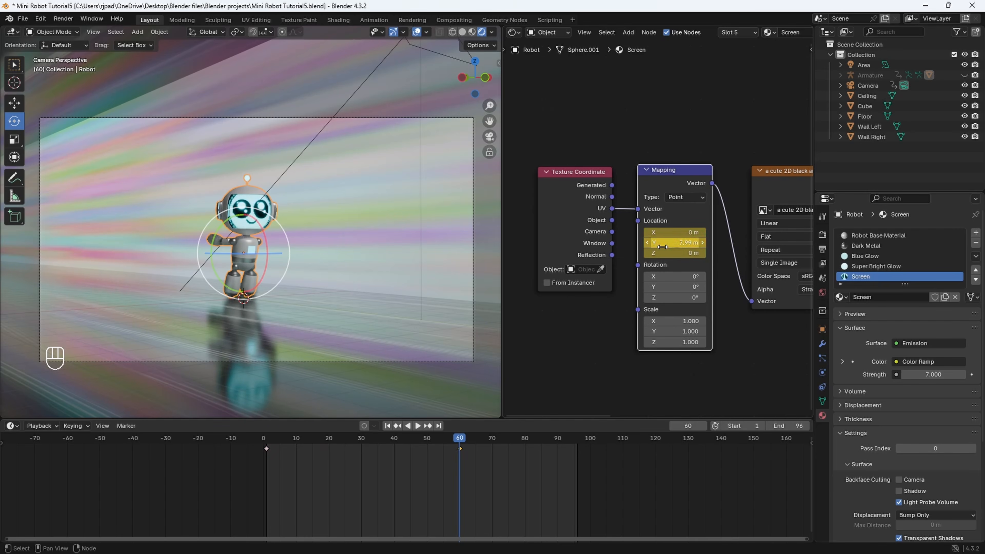
pyautogui.click(275, 440)
pyautogui.press('space')
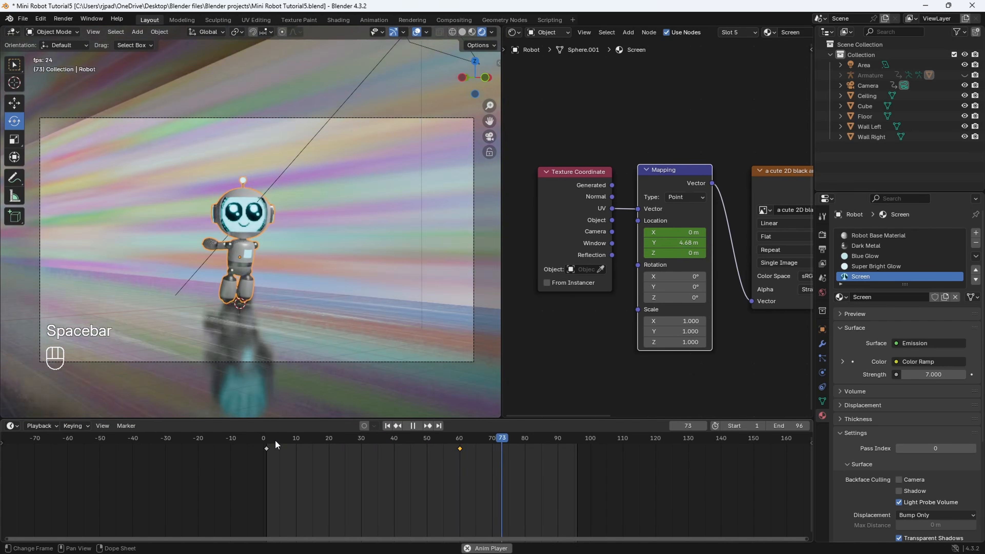
pyautogui.press('space')
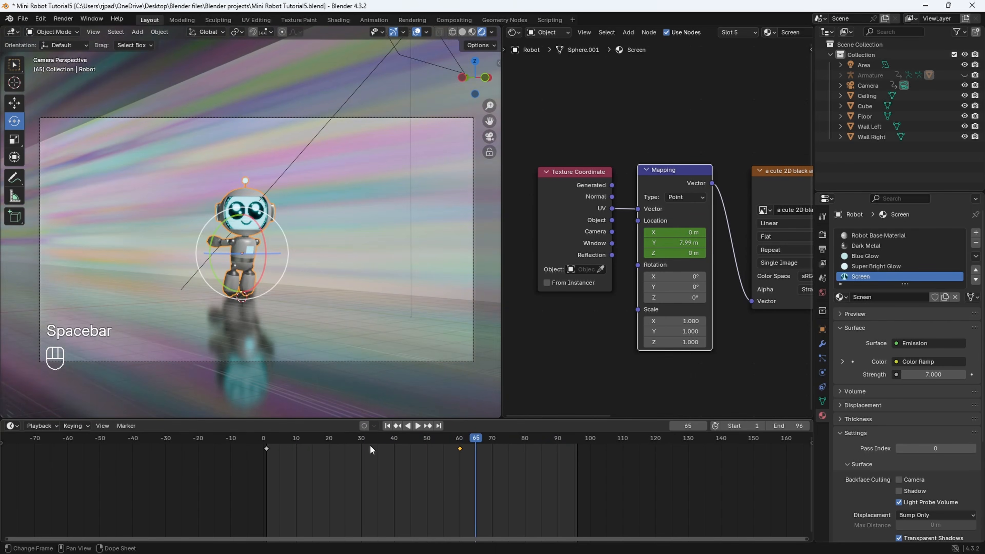
# - Select all the Mapping keyframes and set their interpolation mode to Bézier
pyautogui.press('a')
pyautogui.rightClick(361, 455)
pyautogui.moveTo(356, 455)
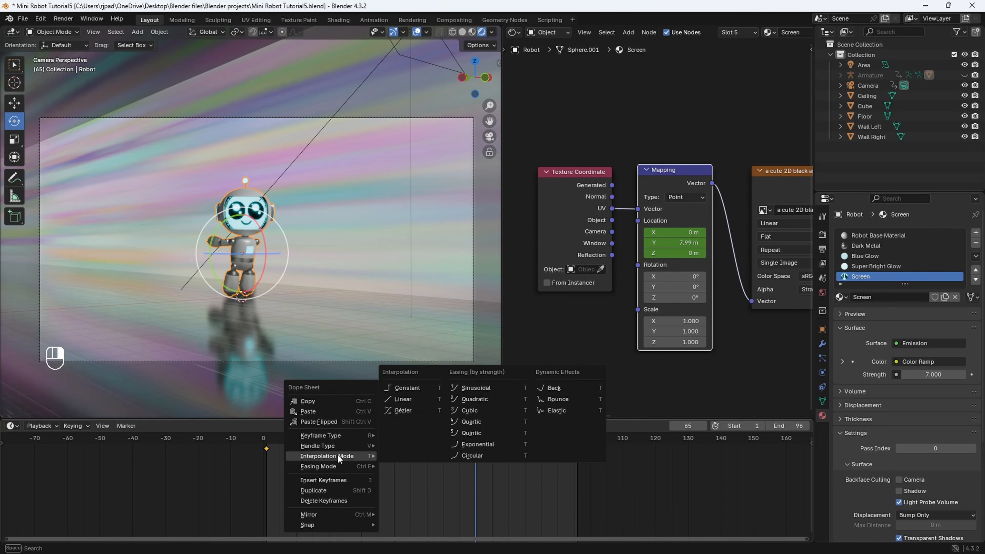
pyautogui.click(416, 411)
# - Play back the face animation with the new interpolation, stopping at frame 51
pyautogui.click(270, 441)
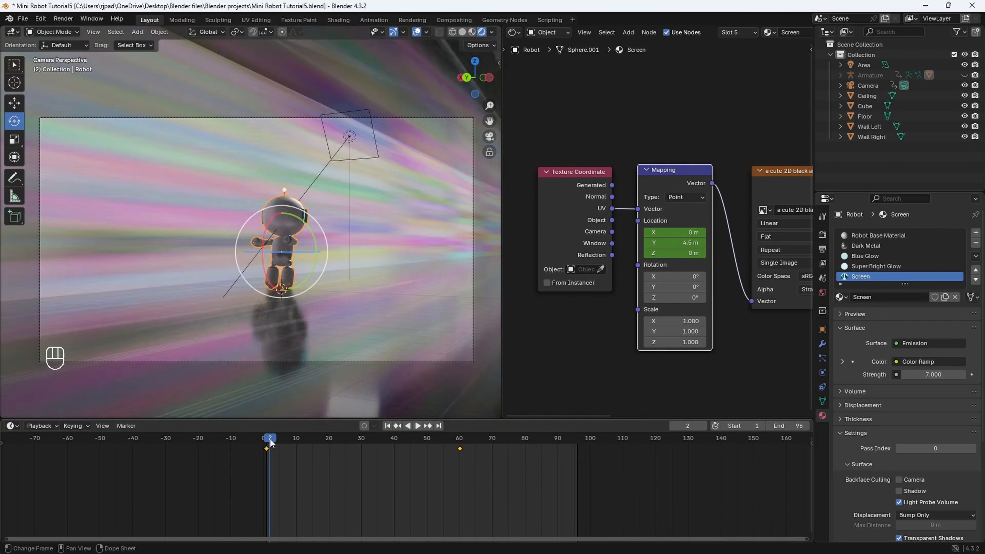
pyautogui.press('space')
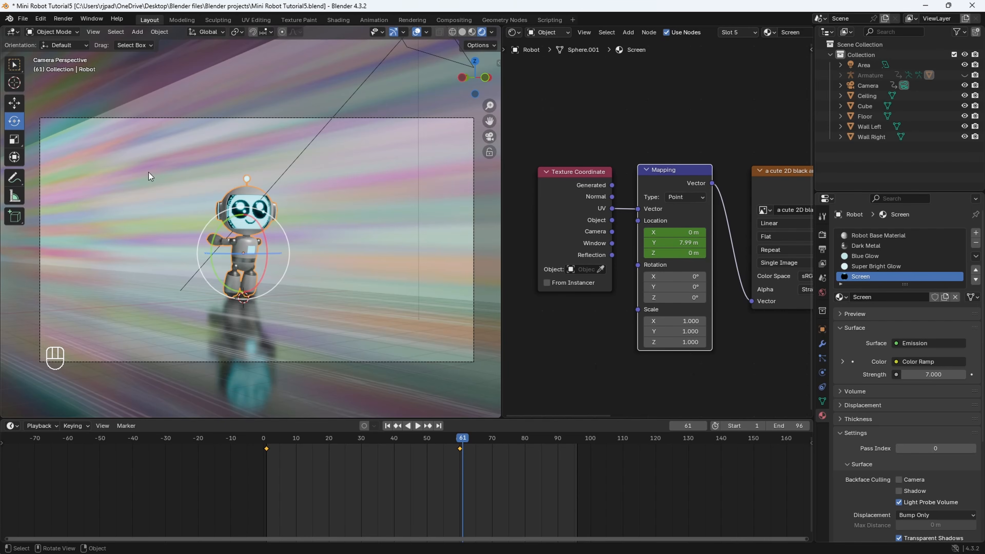
pyautogui.press('space')
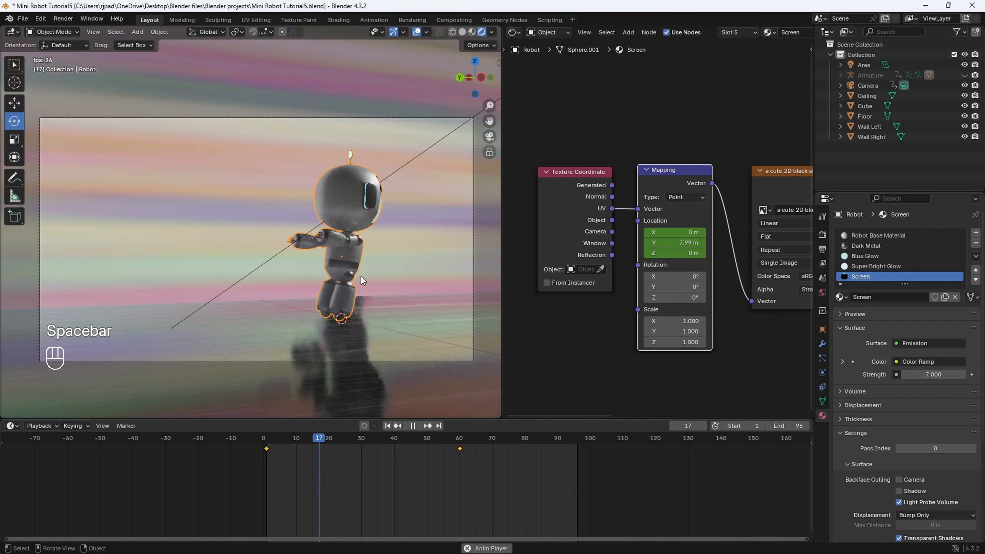
pyautogui.press('space')
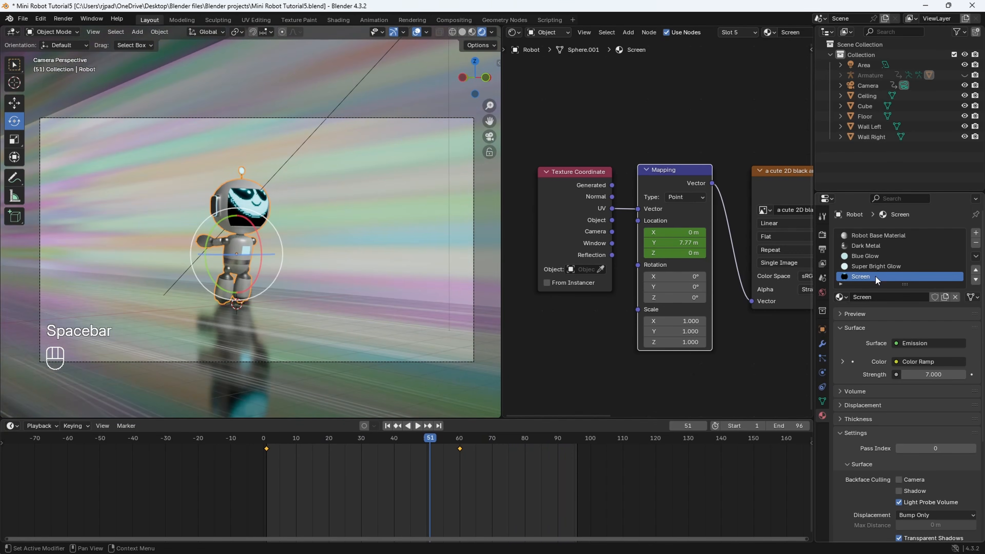
# - Set the Robot Base Material's base color to blue, hex 007CE7FF, and play the animation to frame 69
pyautogui.click(869, 236)
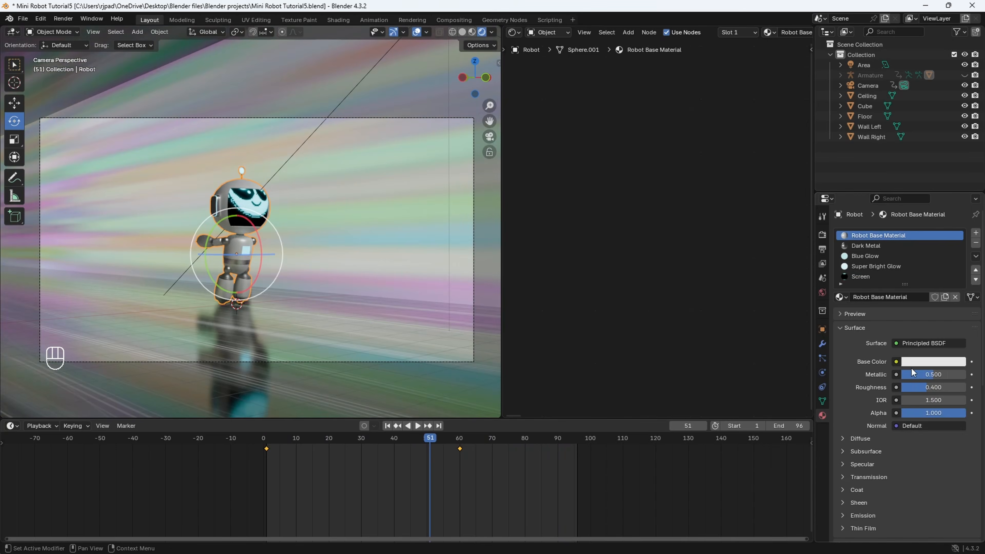
pyautogui.click(933, 361)
pyautogui.click(923, 232)
pyautogui.moveTo(923, 232); pyautogui.dragTo(929, 199)
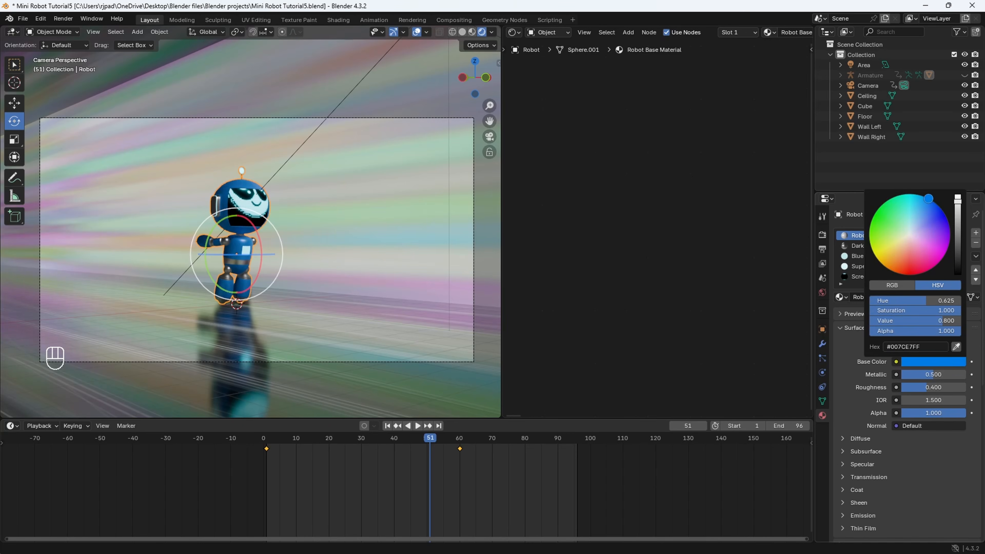
pyautogui.press('space')
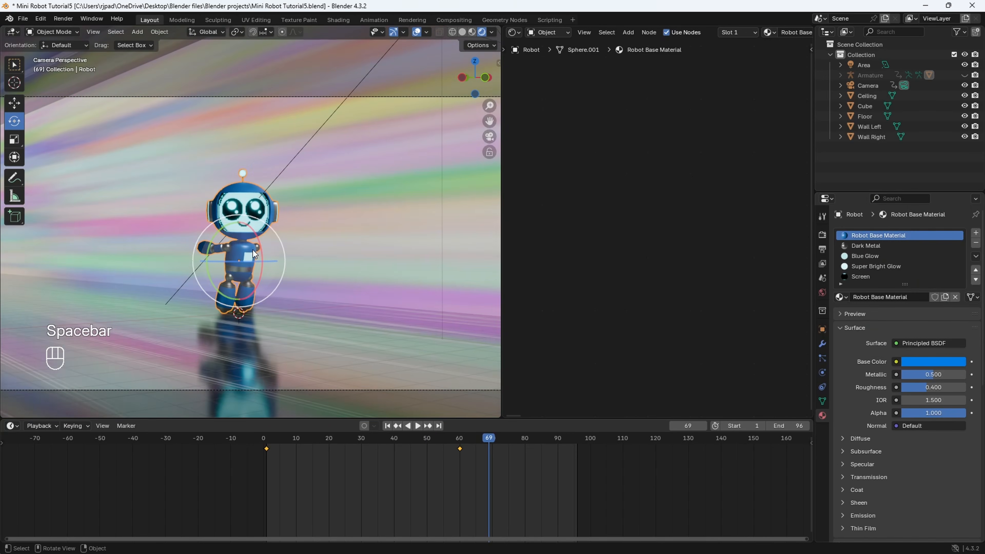
# - Switch to the Select Box tool and unhide the Armature in the viewport
pyautogui.moveTo(272, 238); pyautogui.dragTo(337, 280, button='middle')
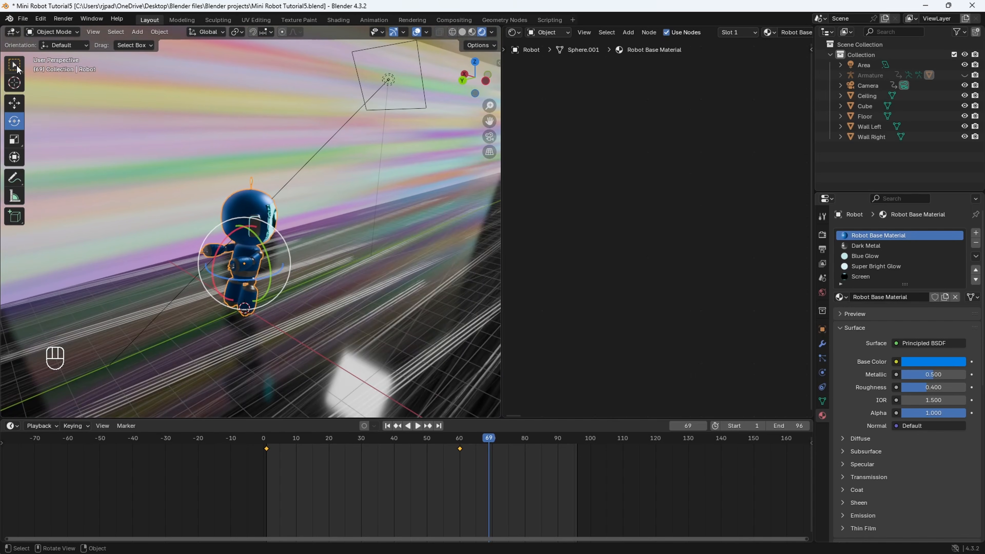
pyautogui.click(18, 69)
pyautogui.moveTo(101, 106); pyautogui.dragTo(257, 245, button='middle')
pyautogui.click(965, 75)
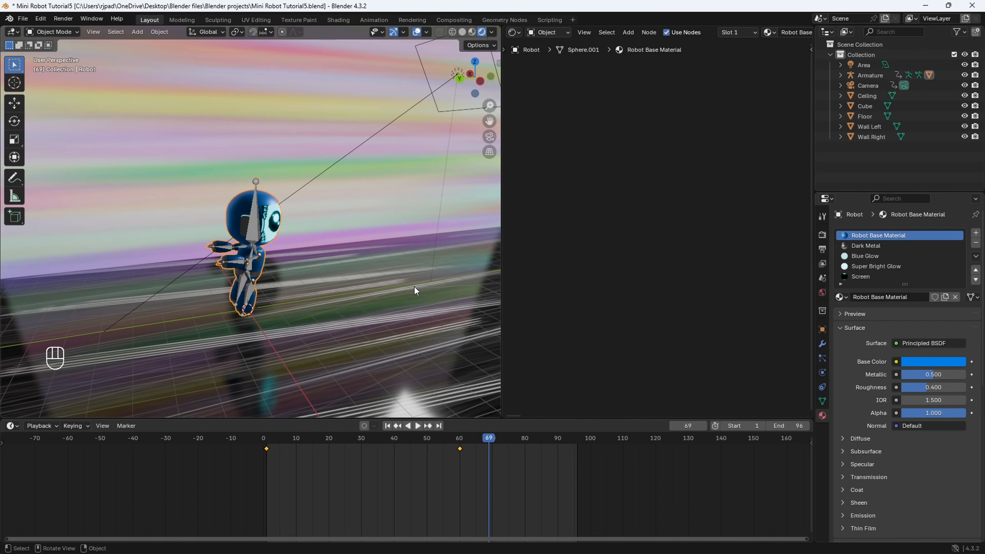
# - Duplicate the robot mesh together with its armature, leaving the copy in its original place
pyautogui.keyDown('shift'); pyautogui.click(258, 225); pyautogui.keyUp('shift')
pyautogui.moveTo(283, 250); pyautogui.dragTo(318, 238, button='middle')
pyautogui.hotkey('shift', 'd')
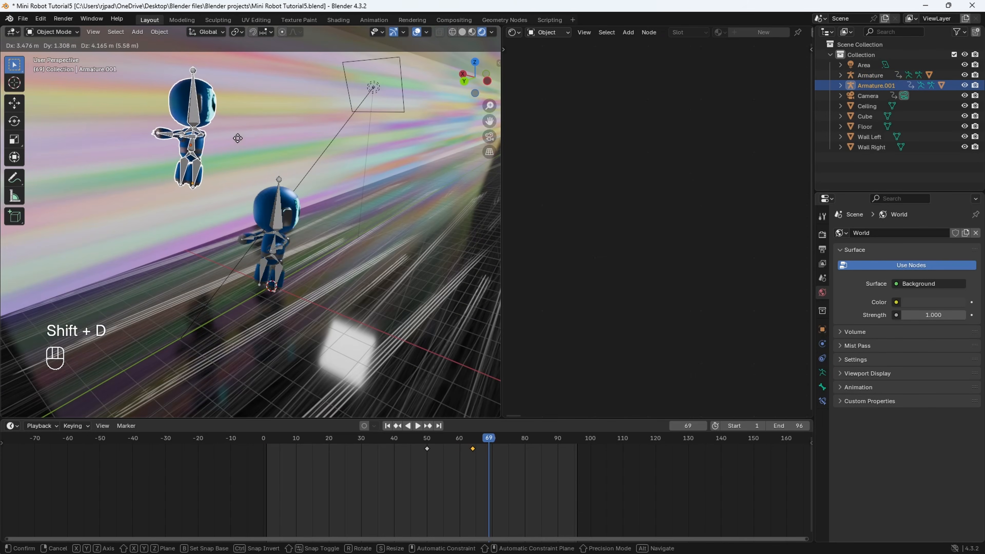
pyautogui.rightClick(237, 138)
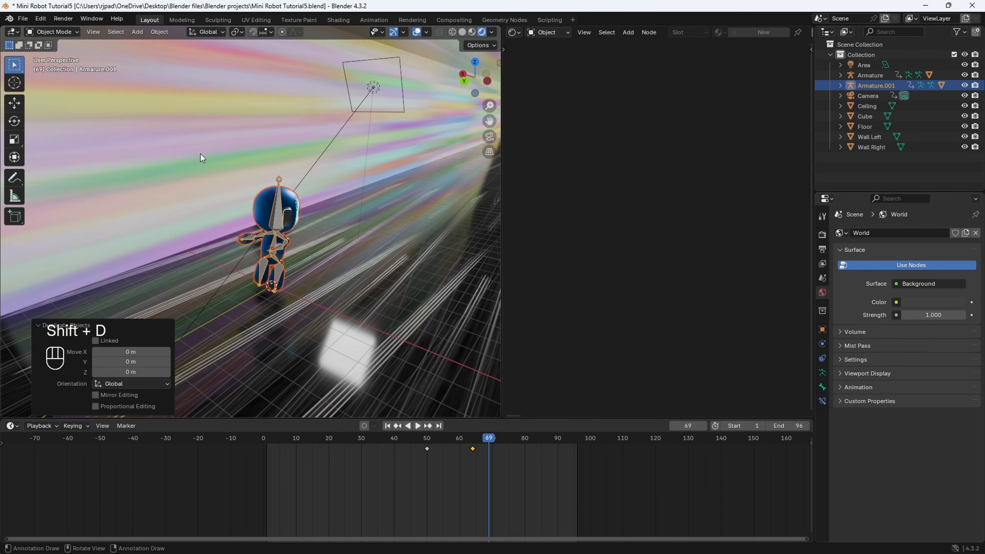
# - Move the duplicate robot about 5.34 m along Y with the Move tool and select only its armature
pyautogui.click(19, 109)
pyautogui.moveTo(243, 254); pyautogui.dragTo(237, 399)
pyautogui.scroll(-2, 364, 348)
pyautogui.moveTo(364, 349); pyautogui.dragTo(346, 350, button='middle')
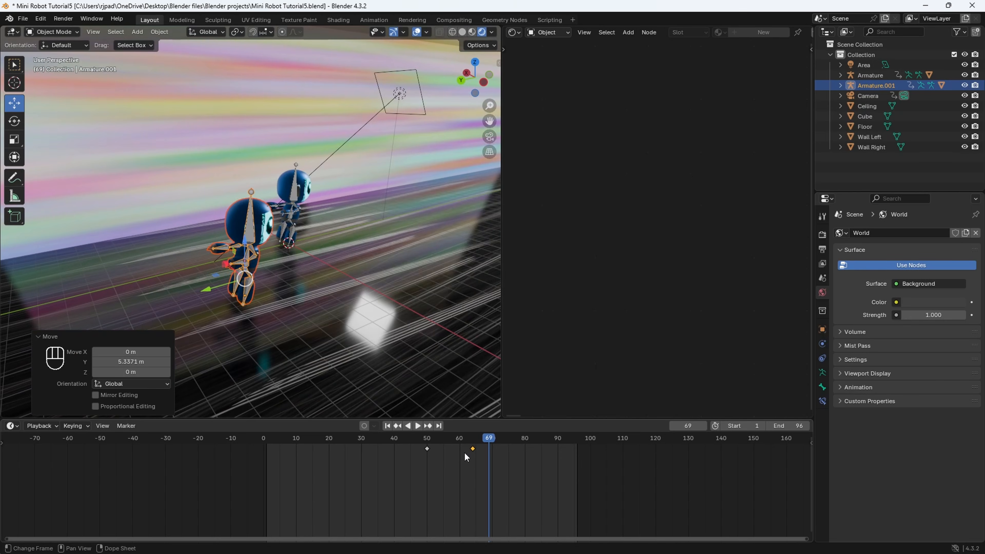
pyautogui.click(251, 232)
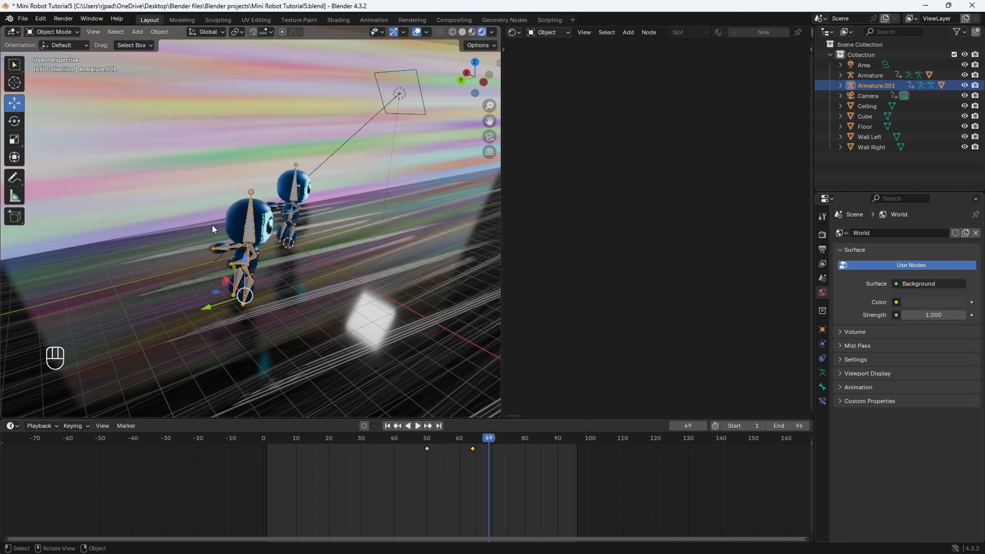
# - Play the animation to frame 79 and view both robots from the front
pyautogui.scroll(3, 231, 222)
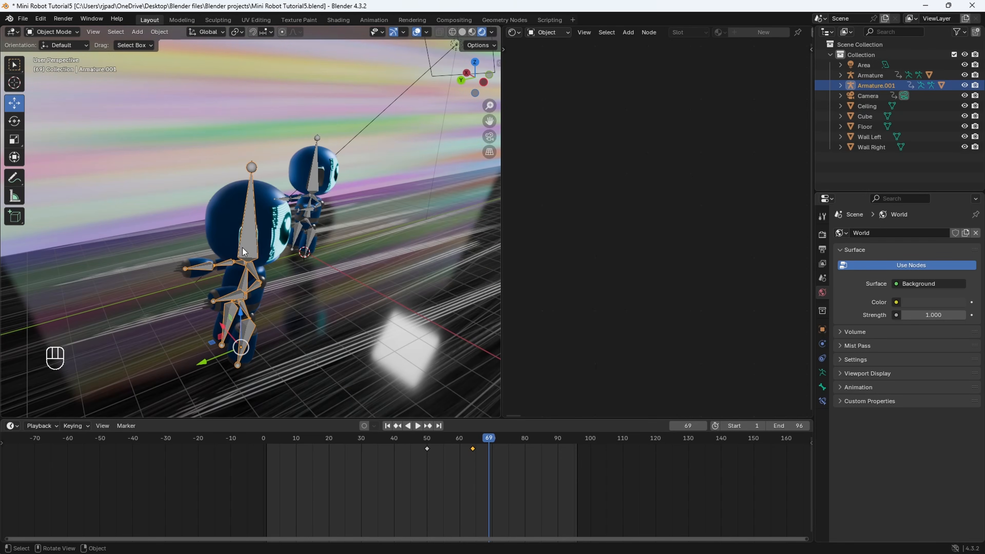
pyautogui.moveTo(292, 256); pyautogui.dragTo(215, 247, button='middle')
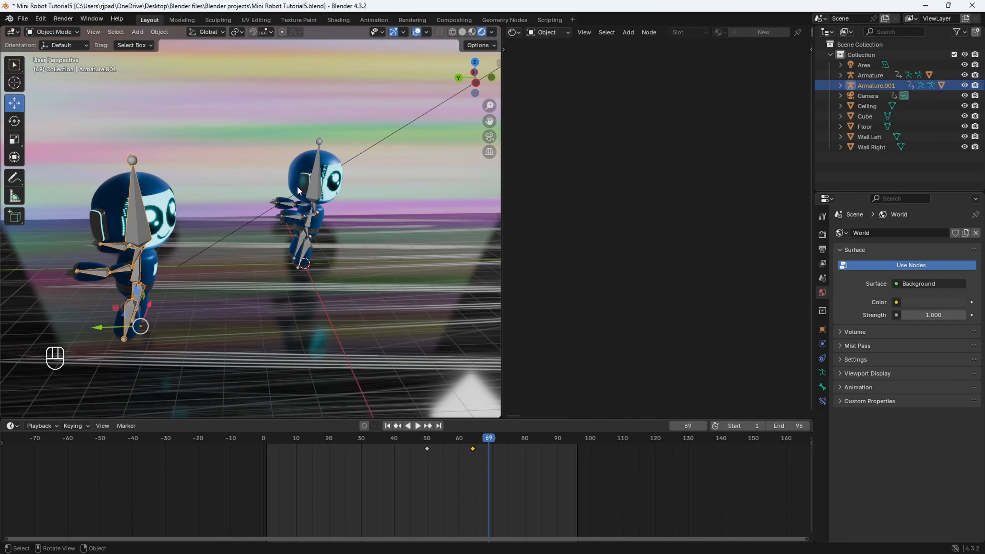
pyautogui.press('a')
pyautogui.press('x')
pyautogui.click(450, 451)
pyautogui.press('space')
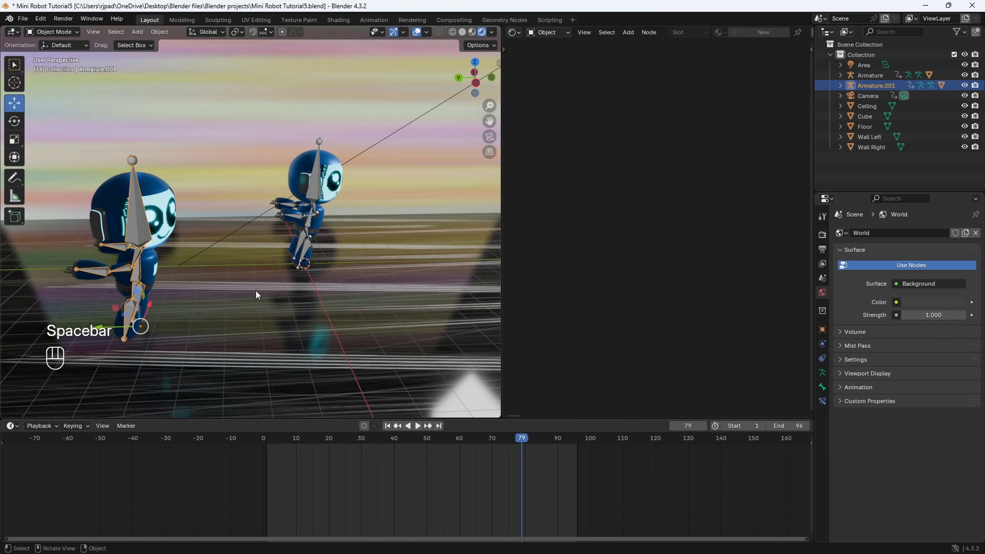
pyautogui.keyDown('shift'); pyautogui.moveTo(256, 289); pyautogui.dragTo(325, 214, button='middle'); pyautogui.keyUp('shift')
# - Make the duplicate robot's Robot Base Material single-user and set its base color to red, hex E72629FF
pyautogui.click(244, 200)
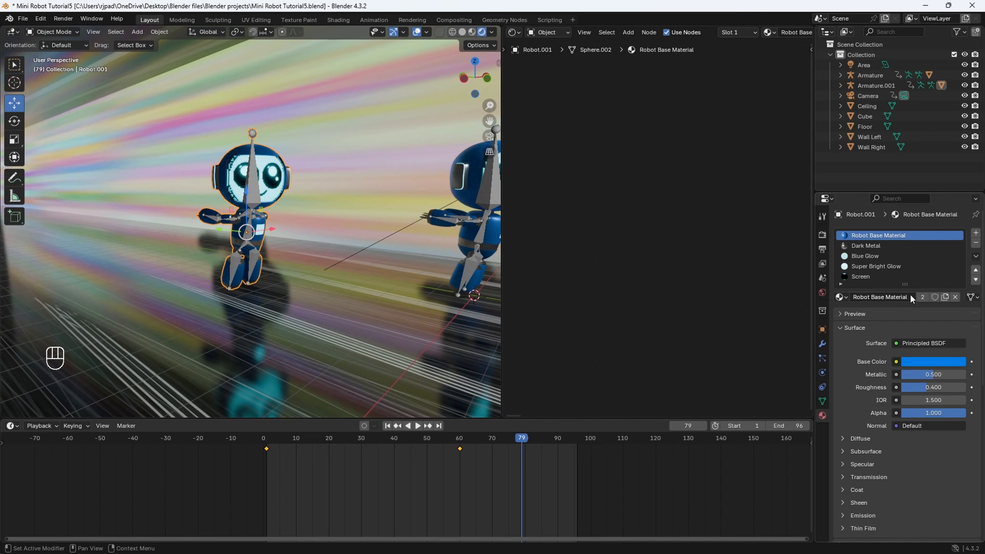
pyautogui.keyDown('shift'); pyautogui.moveTo(391, 223); pyautogui.dragTo(330, 248, button='middle'); pyautogui.keyUp('shift')
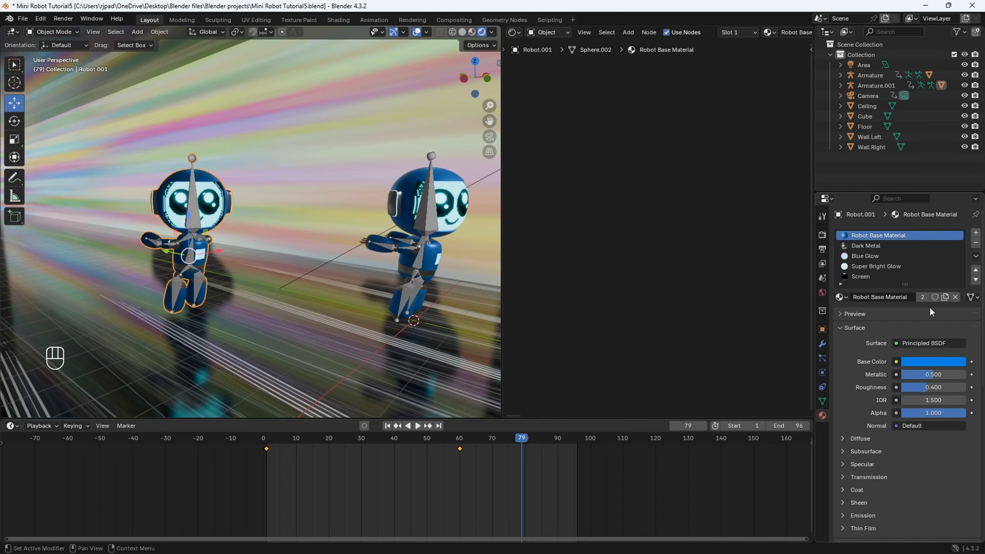
pyautogui.click(923, 297)
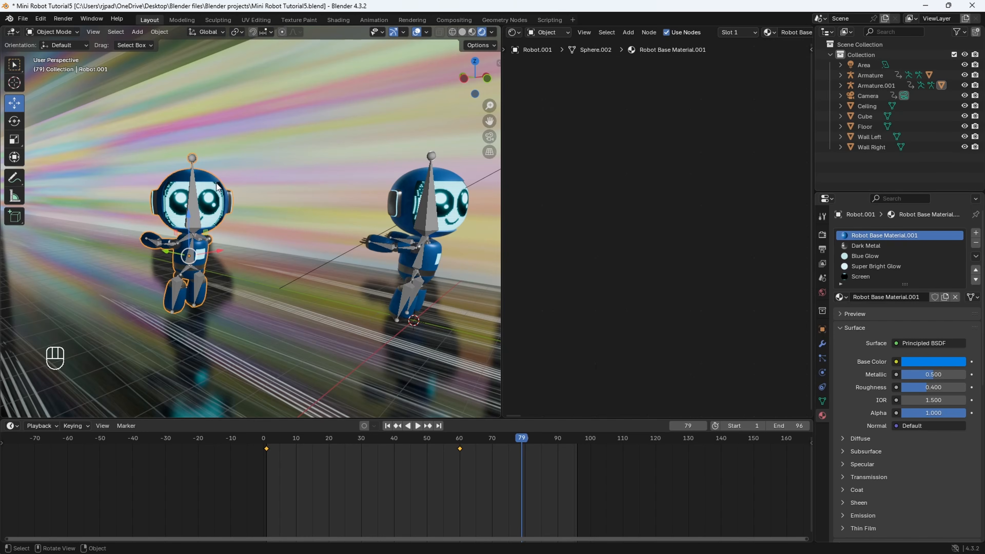
pyautogui.keyDown('shift'); pyautogui.moveTo(259, 183); pyautogui.dragTo(230, 189, button='middle'); pyautogui.keyUp('shift')
pyautogui.click(911, 362)
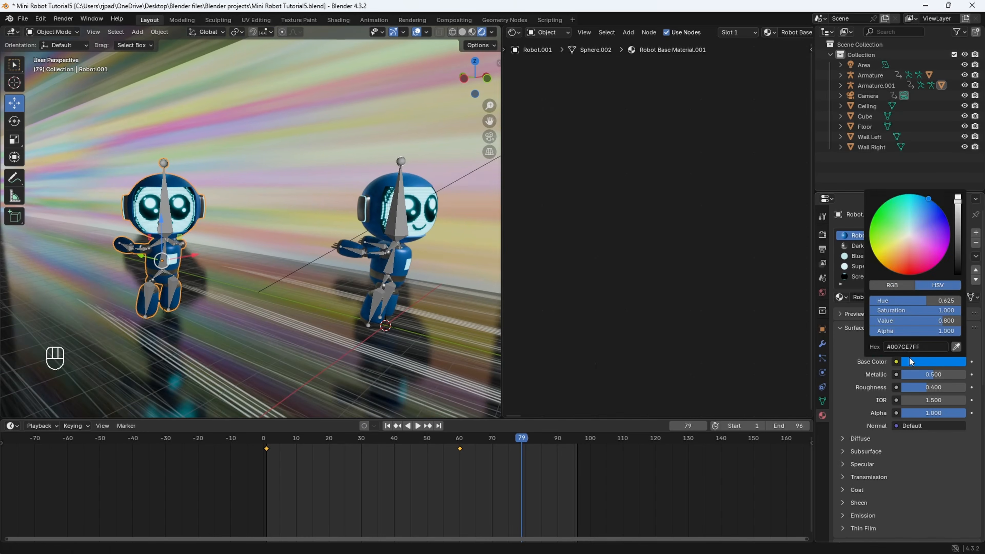
pyautogui.moveTo(912, 235); pyautogui.dragTo(911, 261)
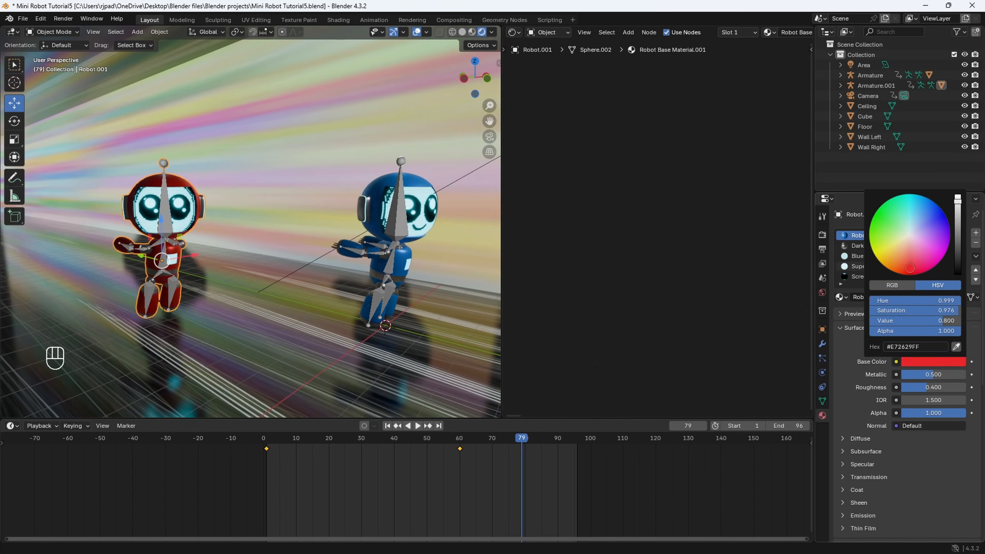
# - Play the animation through the camera view, stopping at frame 53
pyautogui.moveTo(272, 249); pyautogui.dragTo(235, 262, button='middle')
pyautogui.click(490, 137)
pyautogui.press('space')
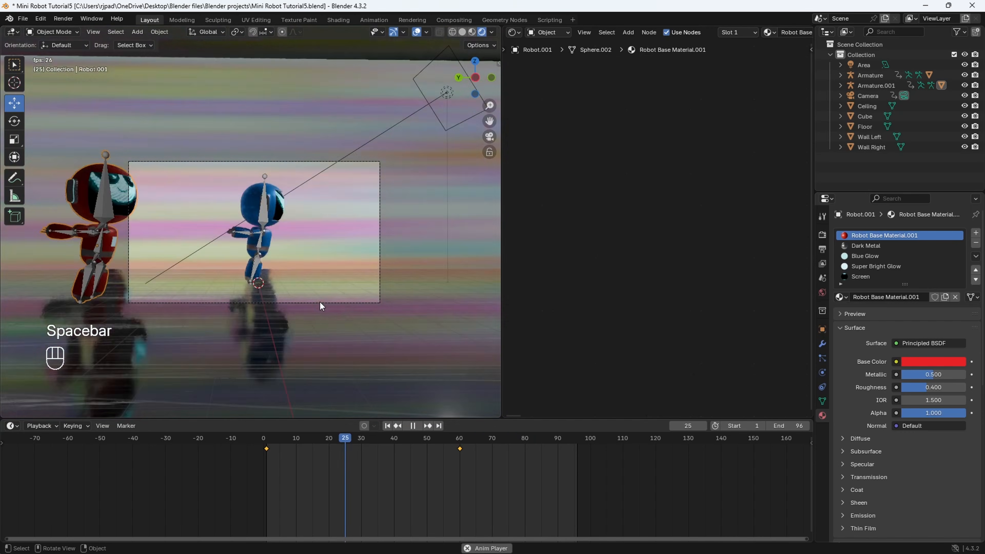
pyautogui.press('space')
pyautogui.moveTo(320, 302); pyautogui.dragTo(280, 237, button='middle')
# - Duplicate the red robot together with its armature and move the copy along X, away from the other robots
pyautogui.click(313, 287)
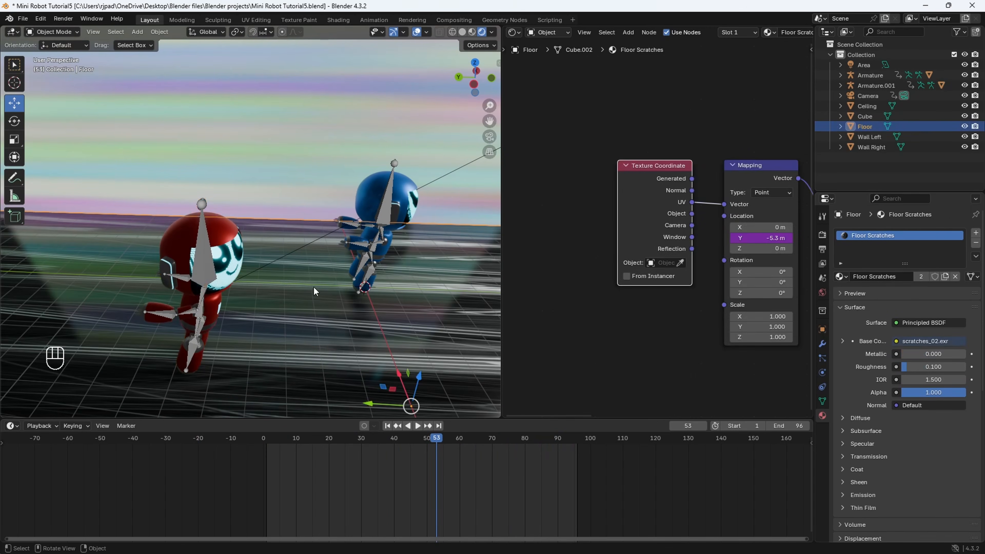
pyautogui.click(225, 231)
pyautogui.keyDown('shift'); pyautogui.moveTo(207, 257); pyautogui.dragTo(376, 249, button='middle'); pyautogui.keyUp('shift')
pyautogui.hotkey('shift', 'd')
pyautogui.rightClick(298, 183)
pyautogui.keyDown('shift'); pyautogui.moveTo(371, 311); pyautogui.dragTo(337, 296, button='middle'); pyautogui.keyUp('shift')
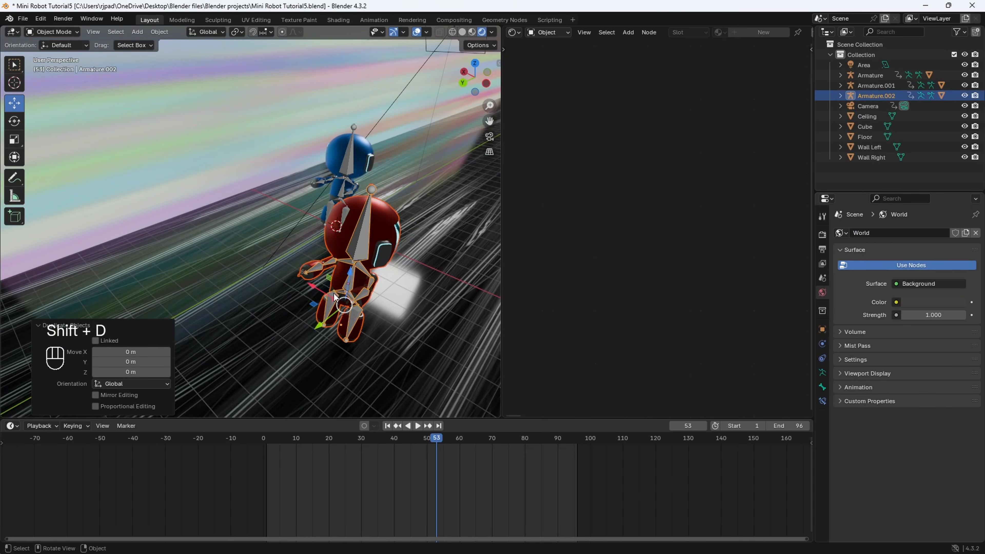
pyautogui.moveTo(312, 290); pyautogui.dragTo(90, 272)
pyautogui.keyDown('shift'); pyautogui.moveTo(187, 241); pyautogui.dragTo(309, 246, button='middle'); pyautogui.keyUp('shift')
pyautogui.moveTo(308, 246); pyautogui.dragTo(233, 225, button='middle')
# - Set the base color of the new copy's Robot Base Material.002 to golden yellow
pyautogui.click(213, 173)
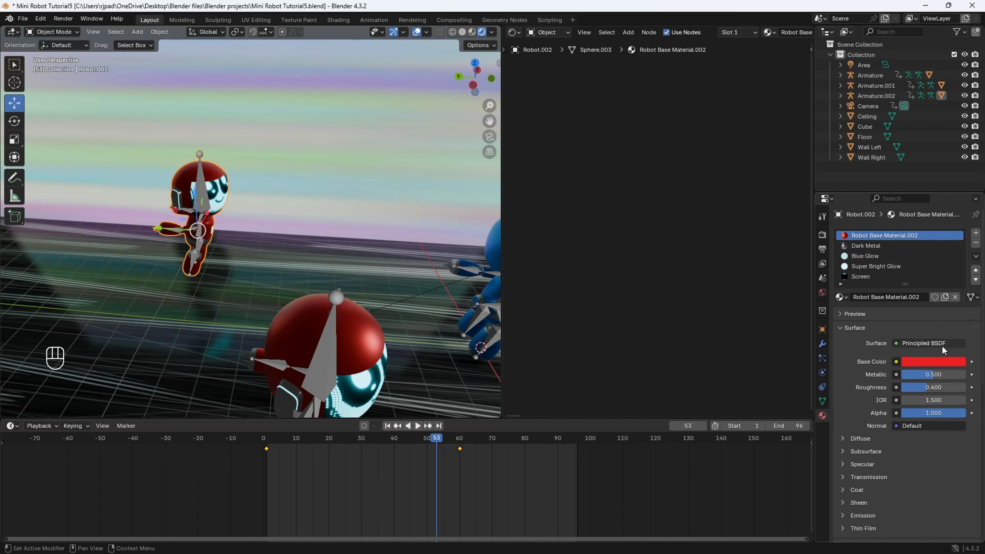
pyautogui.click(934, 367)
pyautogui.moveTo(925, 247); pyautogui.dragTo(875, 256)
pyautogui.moveTo(875, 256); pyautogui.dragTo(889, 269)
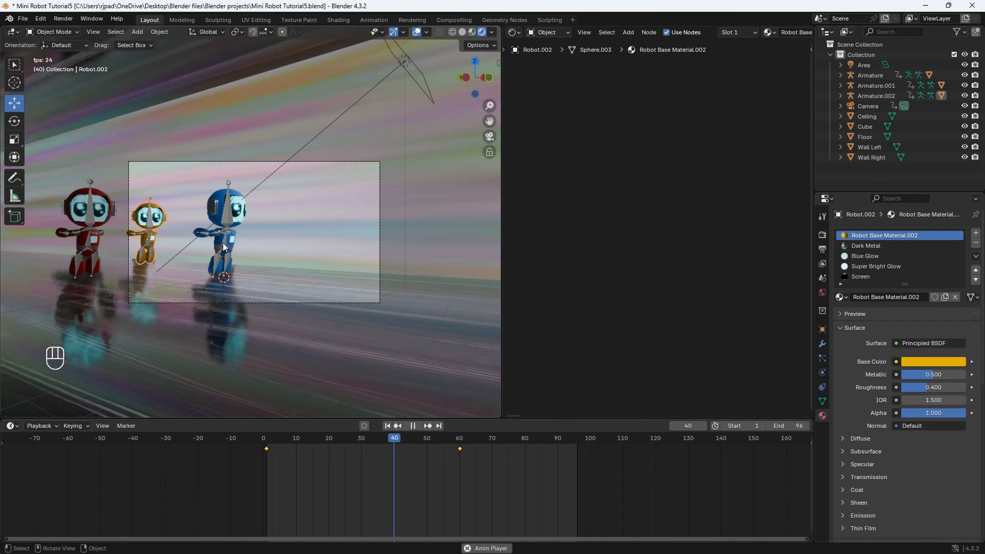
# - At frame 40, put the yellow robot's armature in Pose Mode and rotate its head bone about 19.9° around Z
pyautogui.press('space')
pyautogui.keyDown('shift'); pyautogui.moveTo(199, 216); pyautogui.dragTo(295, 272, button='middle'); pyautogui.keyUp('shift')
pyautogui.keyDown('shift'); pyautogui.moveTo(295, 272); pyautogui.dragTo(272, 264, button='middle'); pyautogui.keyUp('shift')
pyautogui.click(262, 255)
pyautogui.click(55, 31)
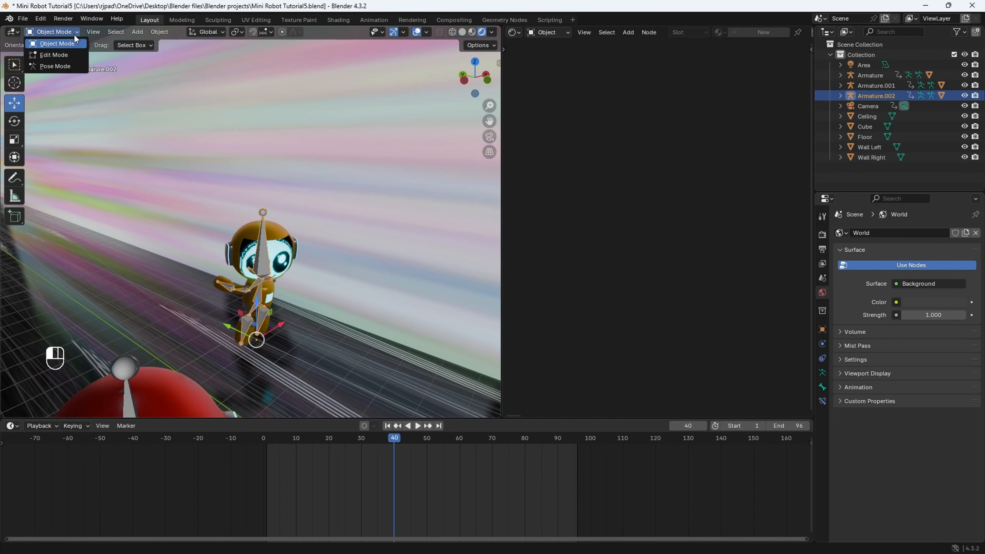
pyautogui.click(59, 66)
pyautogui.scroll(4, 277, 288)
pyautogui.click(278, 288)
pyautogui.scroll(-2, 345, 280)
pyautogui.moveTo(345, 279); pyautogui.dragTo(337, 273, button='middle')
pyautogui.press('r')
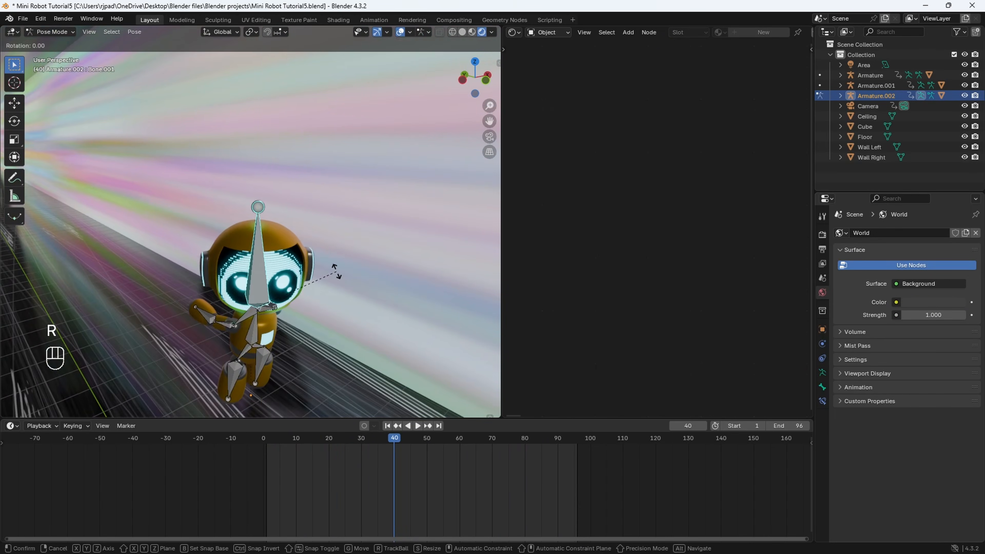
pyautogui.click(376, 191)
# - Play and scrub the timeline to frame 70 to examine the yellow robot's head movement and face
pyautogui.moveTo(375, 190); pyautogui.dragTo(209, 250, button='middle')
pyautogui.press('space')
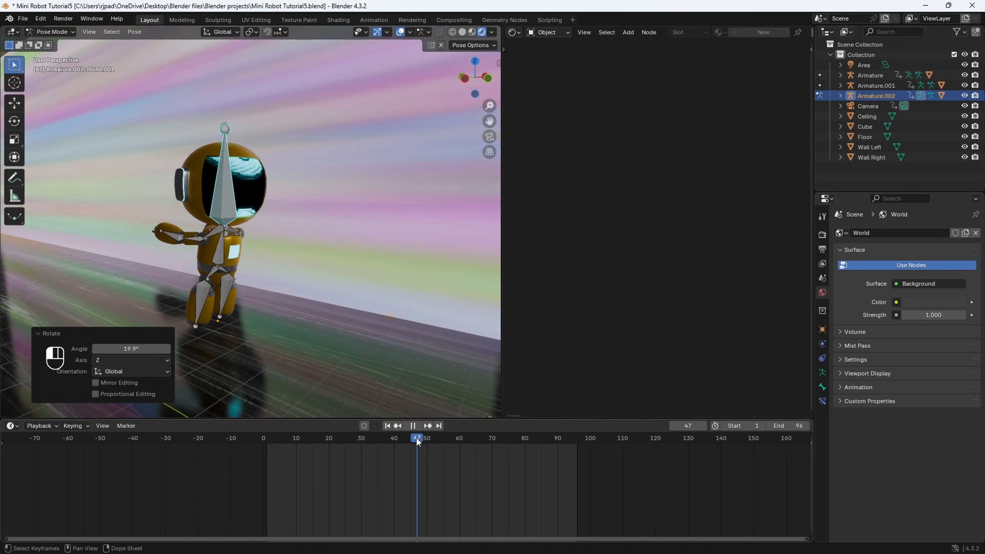
pyautogui.moveTo(480, 449); pyautogui.dragTo(491, 446)
pyautogui.moveTo(242, 206); pyautogui.dragTo(276, 250, button='middle')
pyautogui.scroll(2, 215, 195)
# - Return to Object Mode and make the yellow robot's Screen material single-user
pyautogui.click(303, 243)
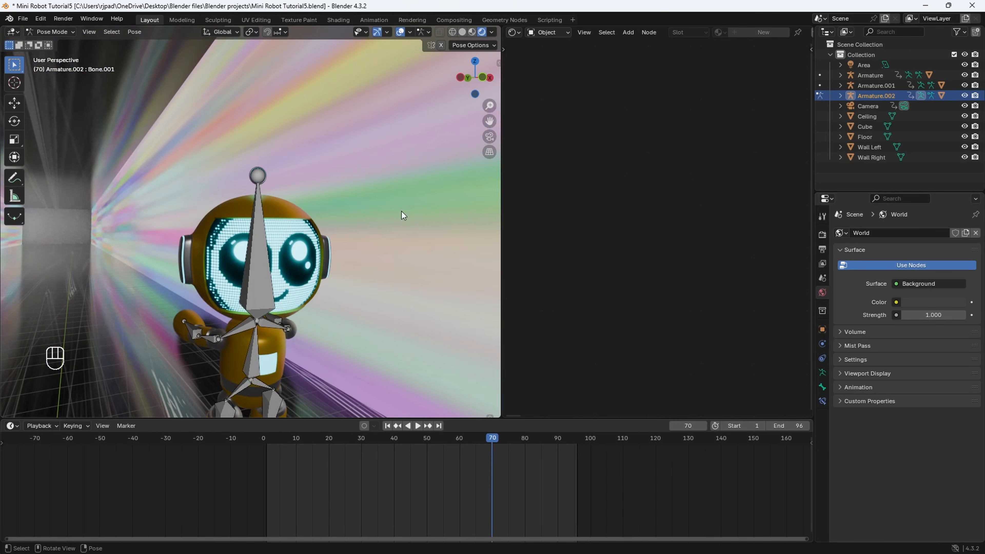
pyautogui.click(61, 33)
pyautogui.click(62, 54)
pyautogui.click(60, 33)
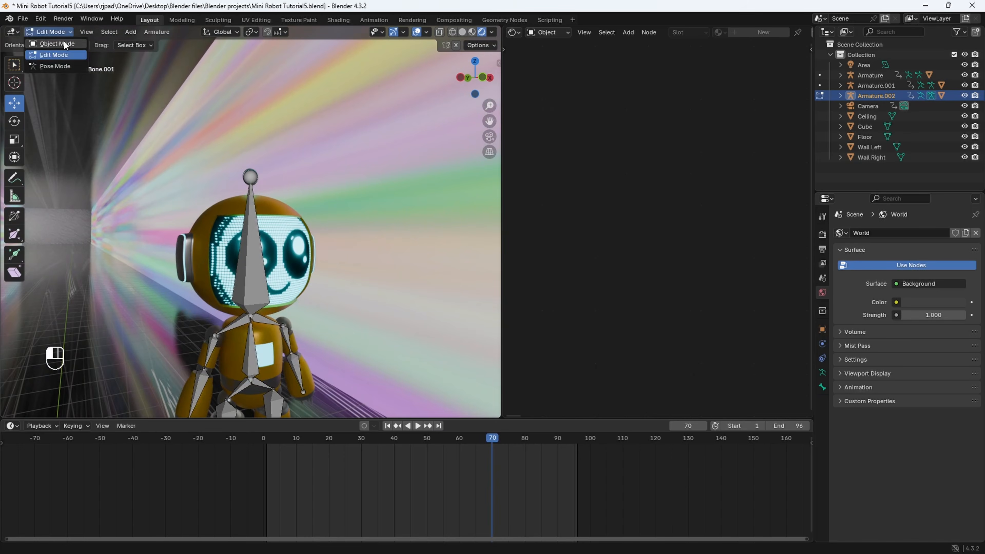
pyautogui.click(63, 44)
pyautogui.click(316, 266)
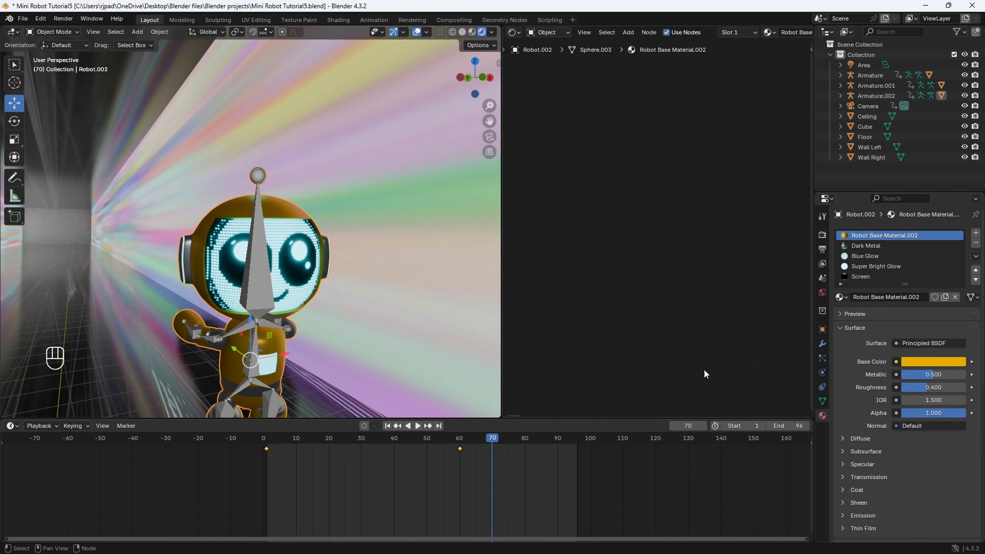
pyautogui.click(873, 276)
pyautogui.moveTo(741, 378); pyautogui.dragTo(652, 394, button='middle')
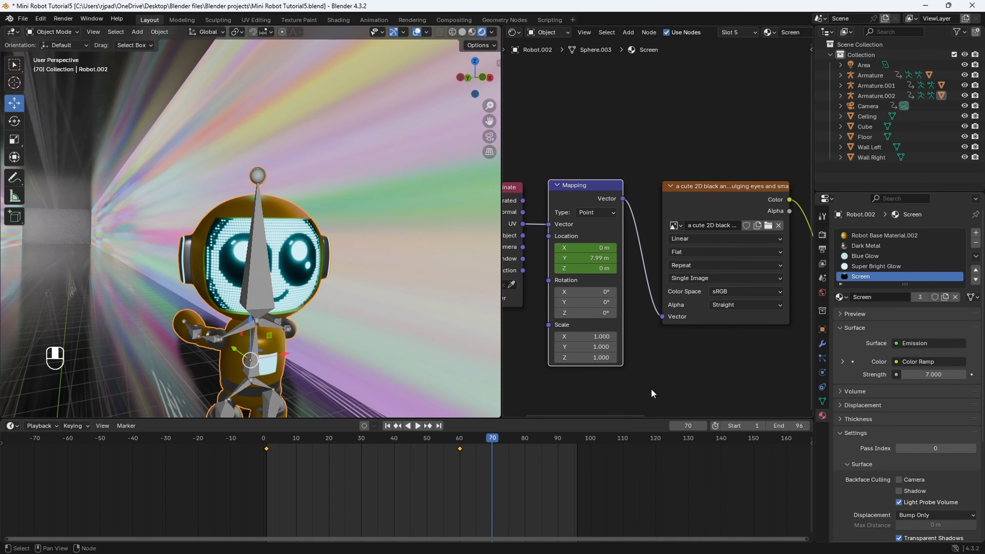
pyautogui.click(920, 297)
# - Clear the Mapping node's Location keyframes in the yellow robot's Screen.001 material and scrub to frame 72
pyautogui.scroll(-2, 651, 373)
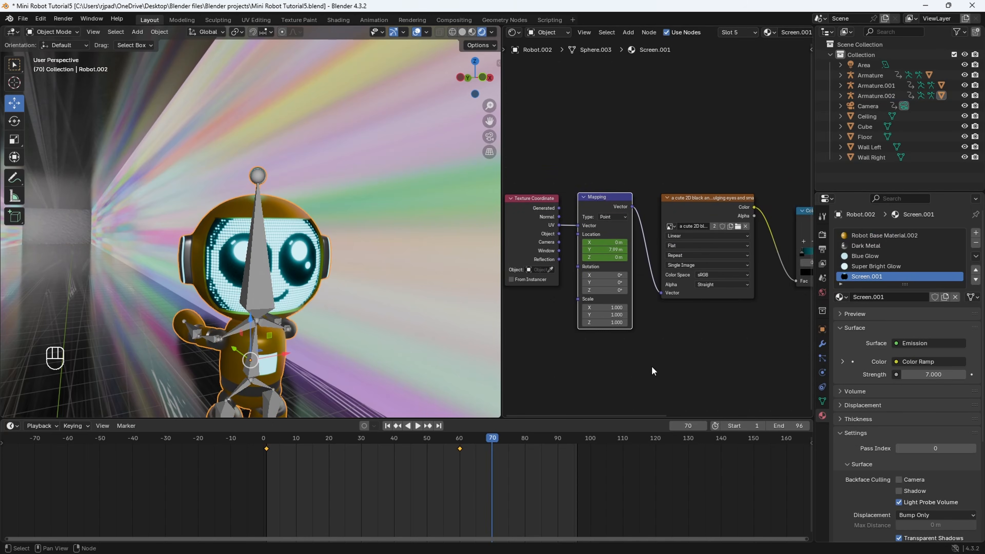
pyautogui.scroll(2, 682, 342)
pyautogui.moveTo(623, 229)
pyautogui.mouseDown()
pyautogui.moveTo(654, 217)
pyautogui.moveTo(633, 222)
pyautogui.mouseUp()
pyautogui.rightClick(669, 247)
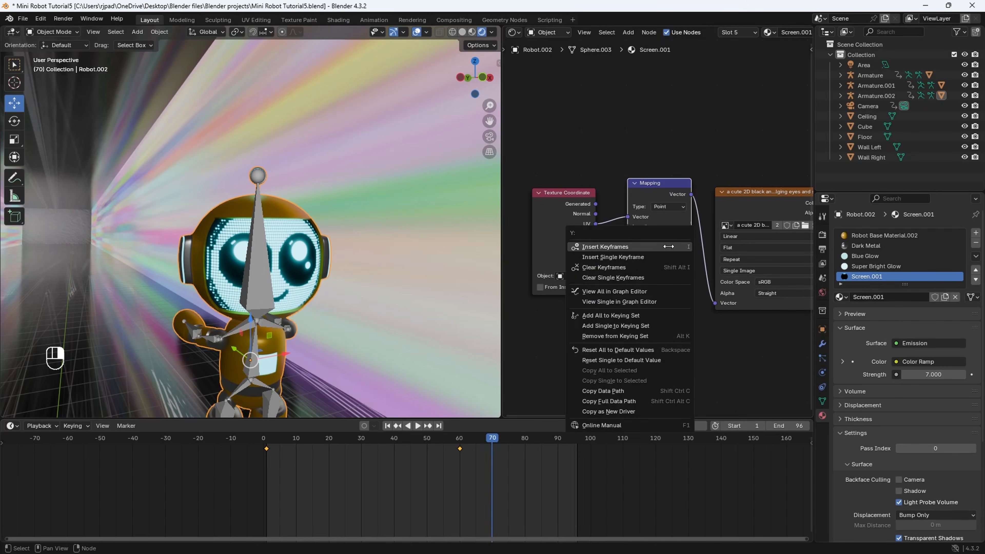
pyautogui.click(622, 268)
pyautogui.moveTo(283, 441); pyautogui.dragTo(498, 442)
pyautogui.scroll(-5, 344, 348)
pyautogui.scroll(3, 212, 229)
# - Make the red robot's Screen material single-user and clear its Mapping node's Location keyframes
pyautogui.click(213, 229)
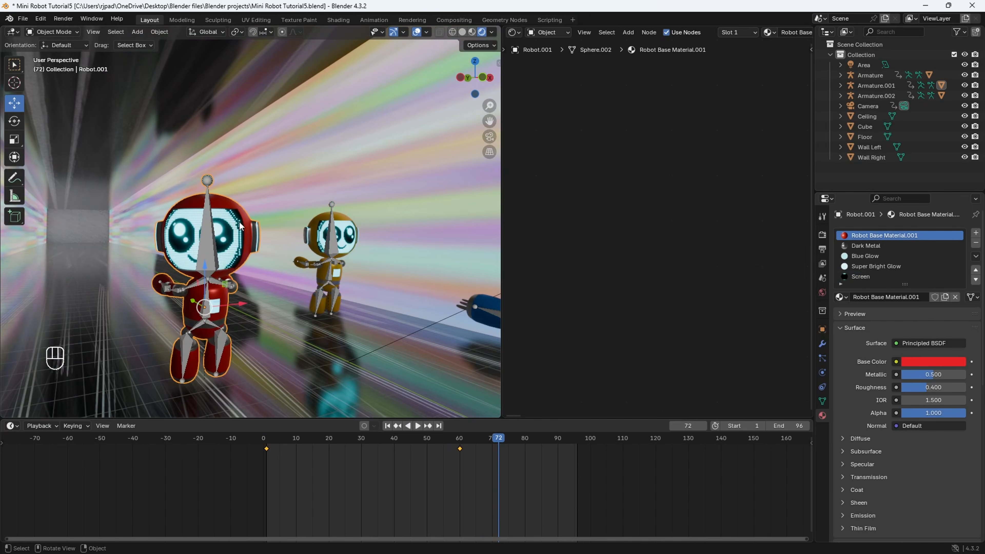
pyautogui.click(862, 275)
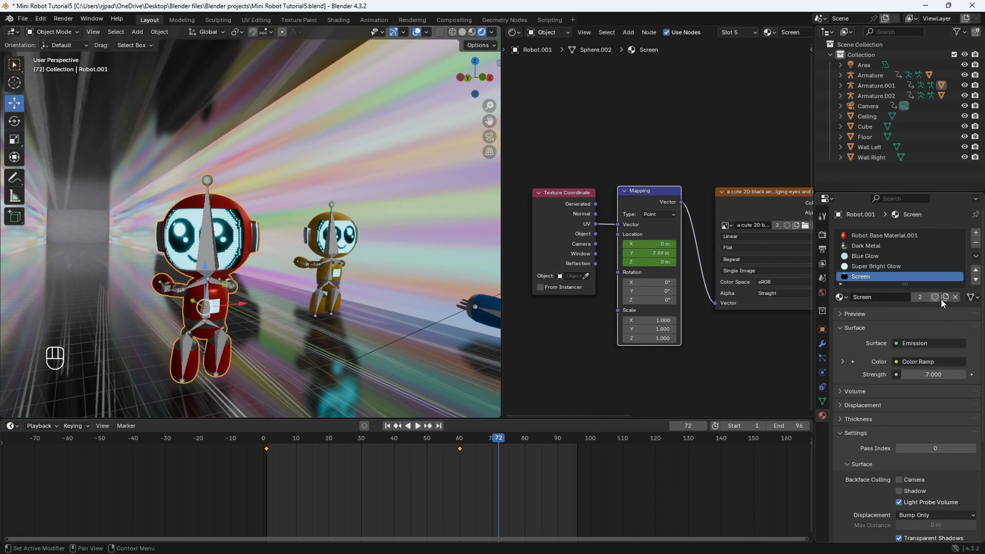
pyautogui.click(921, 298)
pyautogui.press('space')
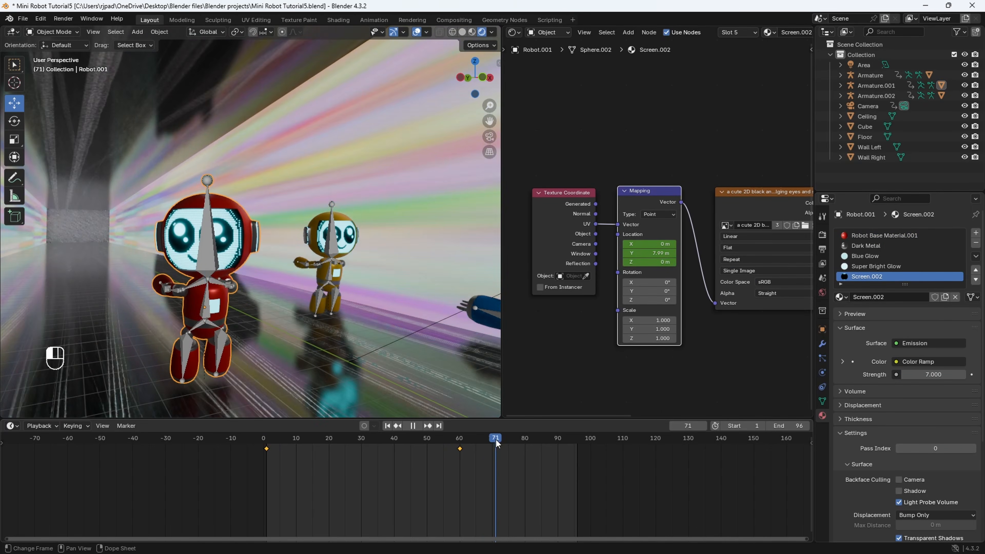
pyautogui.press('space')
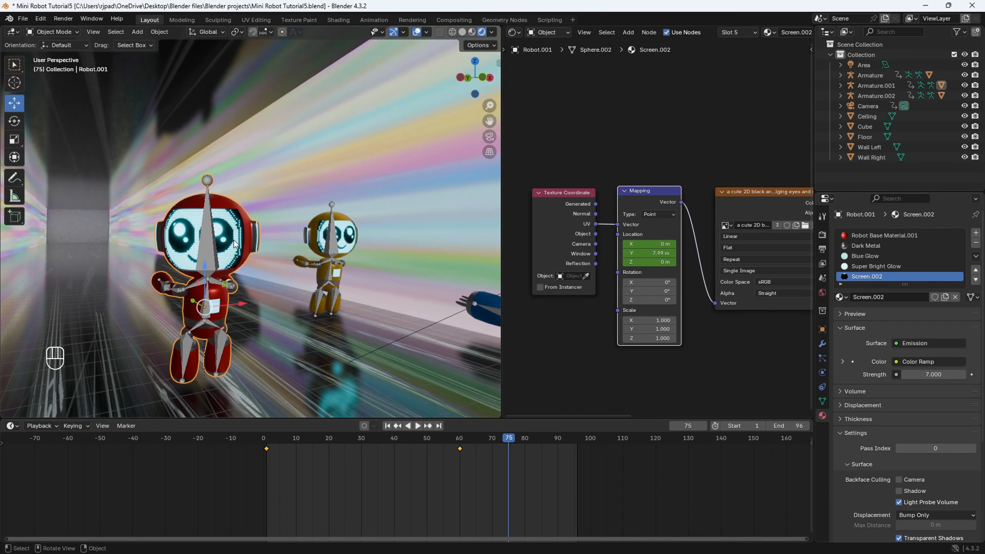
pyautogui.rightClick(653, 252)
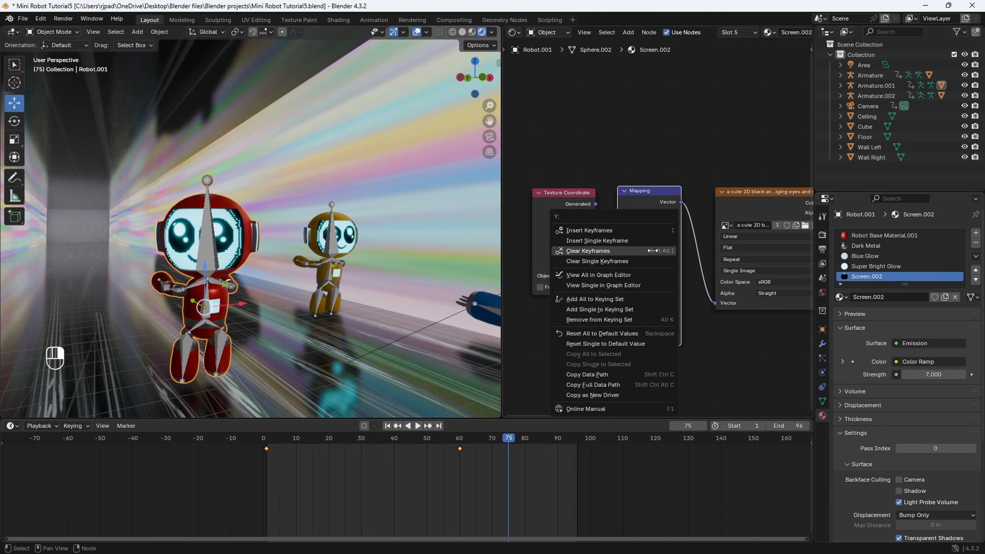
pyautogui.click(597, 252)
# - Play the animation through the camera view to check all three robots
pyautogui.press('KP_0')
pyautogui.press('space')
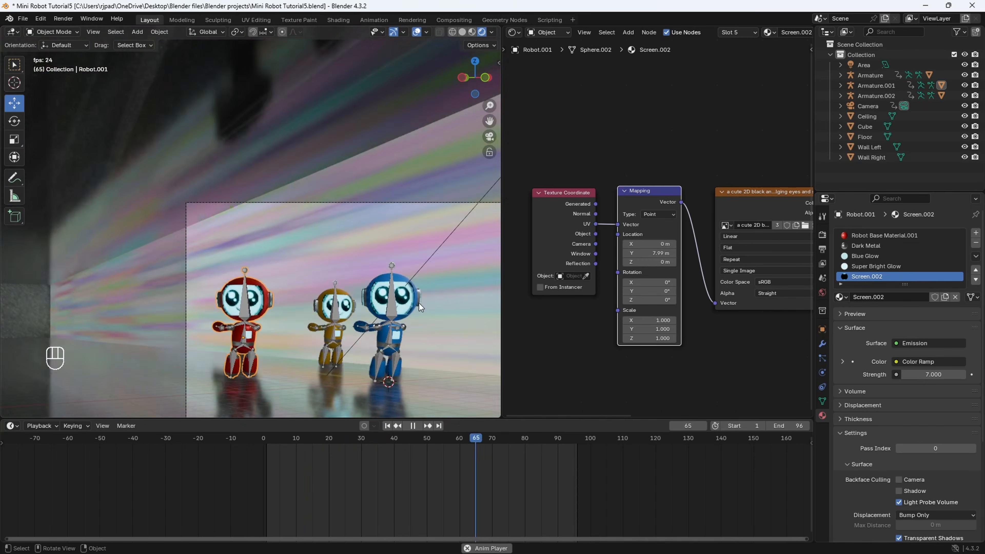
pyautogui.scroll(-2, 419, 330)
pyautogui.keyDown('shift'); pyautogui.moveTo(403, 303); pyautogui.dragTo(361, 295, button='middle'); pyautogui.keyUp('shift')
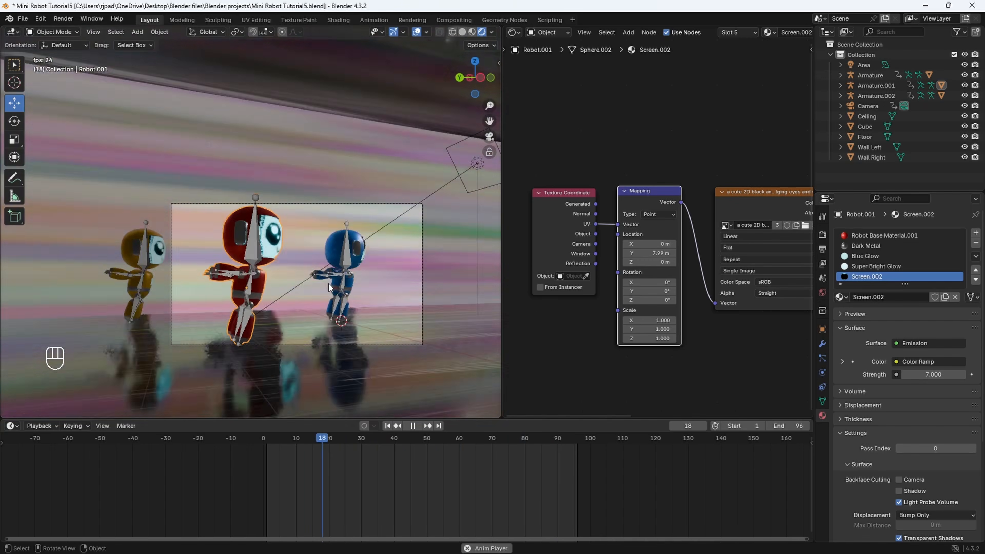
pyautogui.press('space')
pyautogui.press('space')
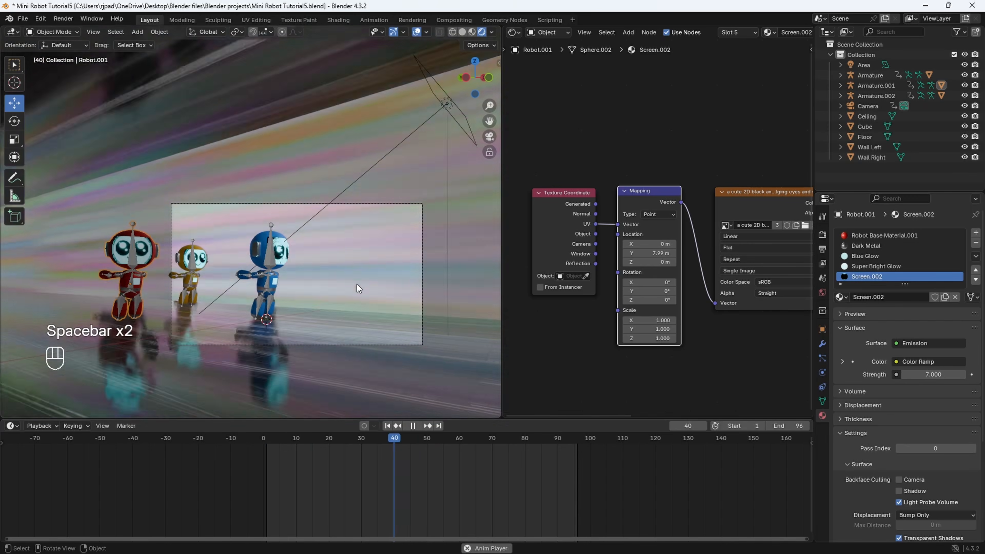
pyautogui.press('space')
# - Widen the 3D viewport, scrub to frame 43 and select the camera by its frame
pyautogui.moveTo(503, 249); pyautogui.dragTo(542, 252)
pyautogui.keyDown('shift'); pyautogui.moveTo(413, 277); pyautogui.dragTo(401, 231, button='middle'); pyautogui.keyUp('shift')
pyautogui.scroll(2, 392, 249)
pyautogui.scroll(-1, 388, 256)
pyautogui.moveTo(410, 440)
pyautogui.mouseDown()
pyautogui.moveTo(387, 448)
pyautogui.moveTo(404, 440)
pyautogui.mouseUp()
pyautogui.keyDown('shift'); pyautogui.moveTo(404, 342); pyautogui.dragTo(394, 347, button='middle'); pyautogui.keyUp('shift')
pyautogui.click(369, 330)
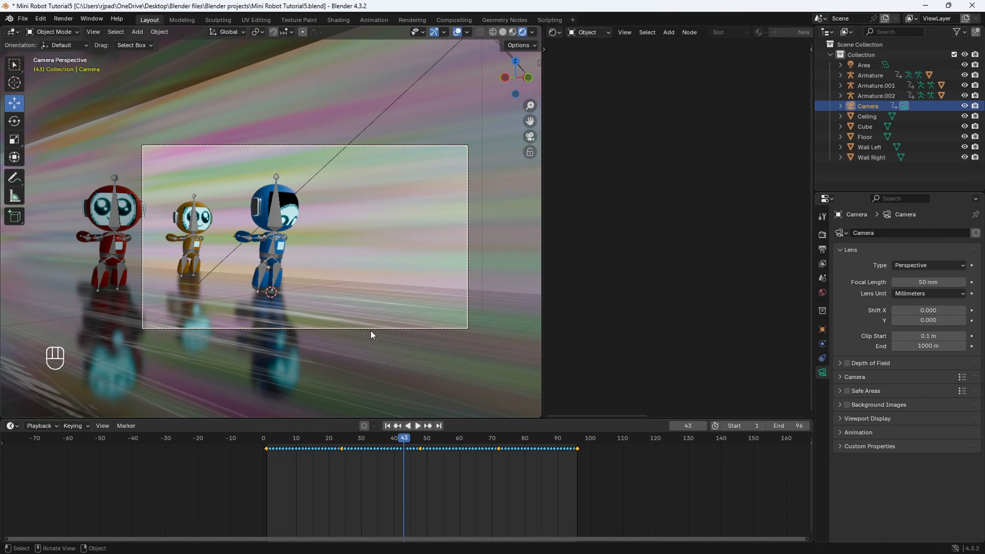
pyautogui.scroll(-1, 341, 311)
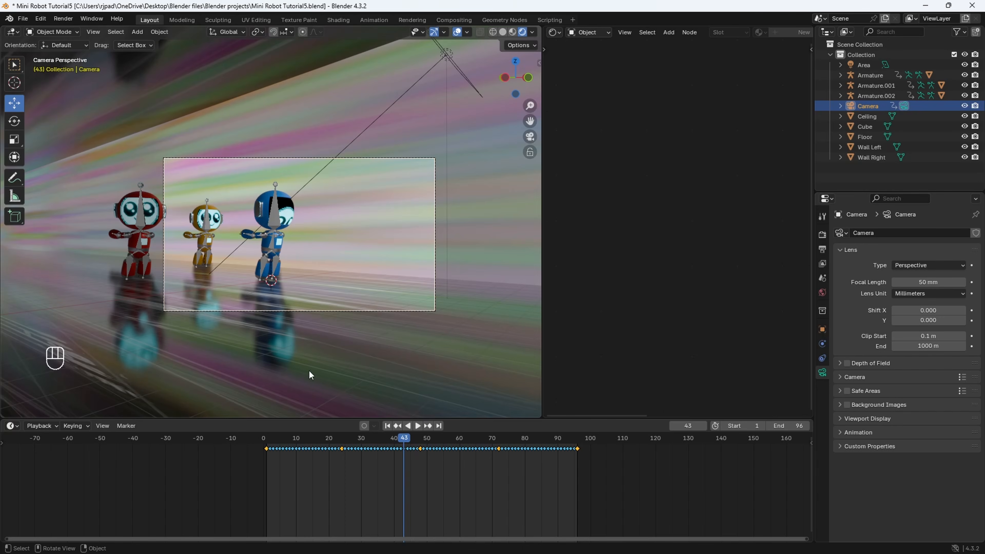
# - Go to frame 1 and change the timeline area to the Graph Editor
pyautogui.moveTo(289, 435); pyautogui.dragTo(267, 439)
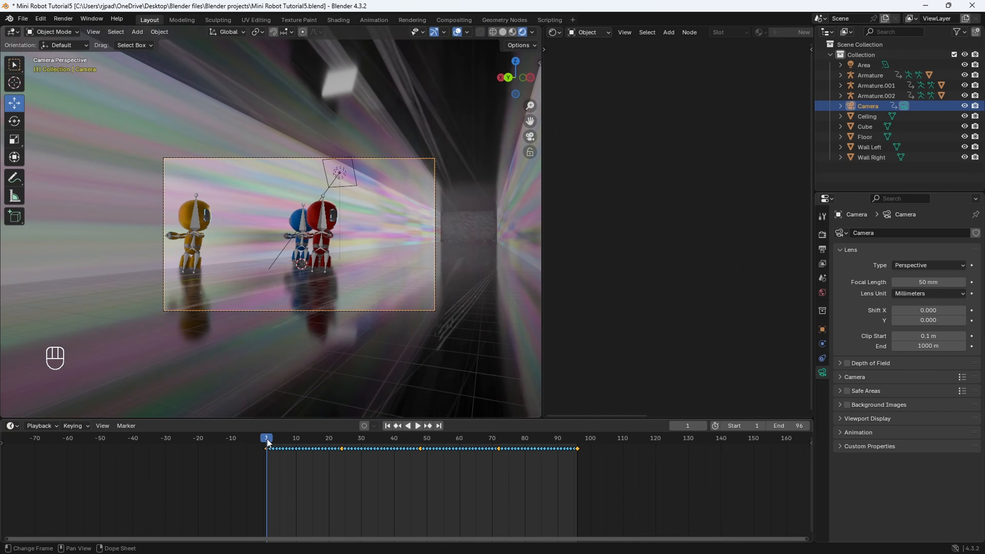
pyautogui.click(11, 427)
pyautogui.click(137, 477)
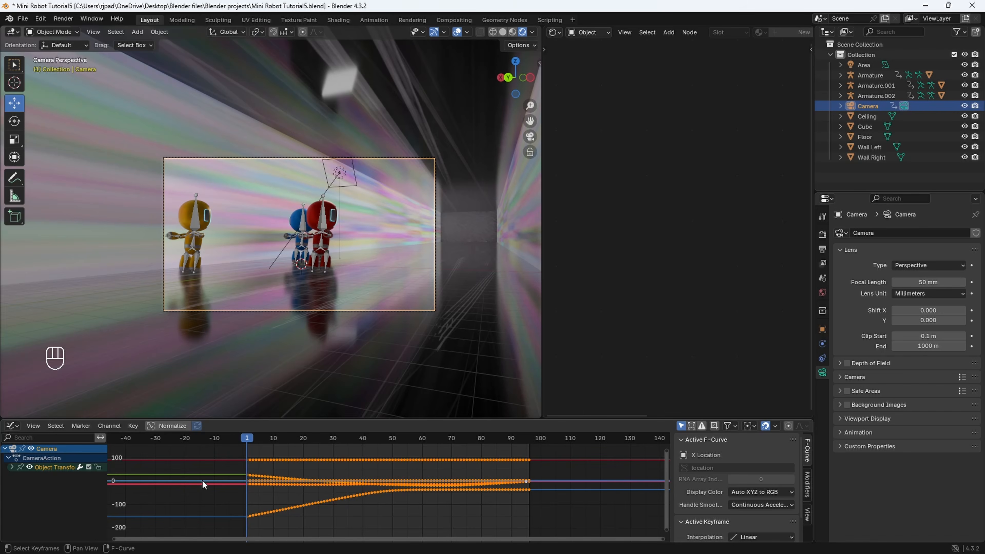
# - Enlarge the Graph Editor and add a Noise modifier to the camera's animation curves
pyautogui.click(808, 487)
pyautogui.moveTo(729, 420); pyautogui.dragTo(715, 356)
pyautogui.click(694, 377)
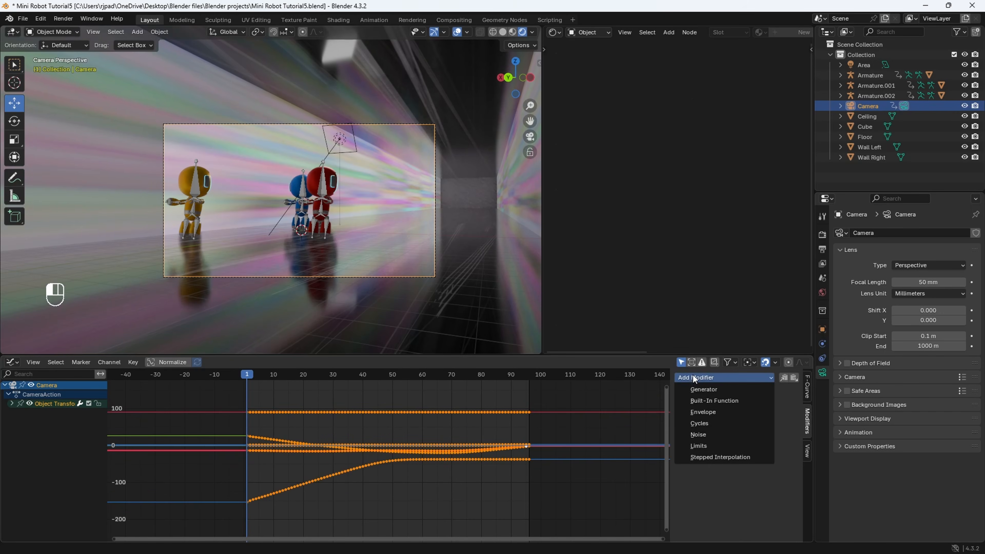
pyautogui.click(702, 434)
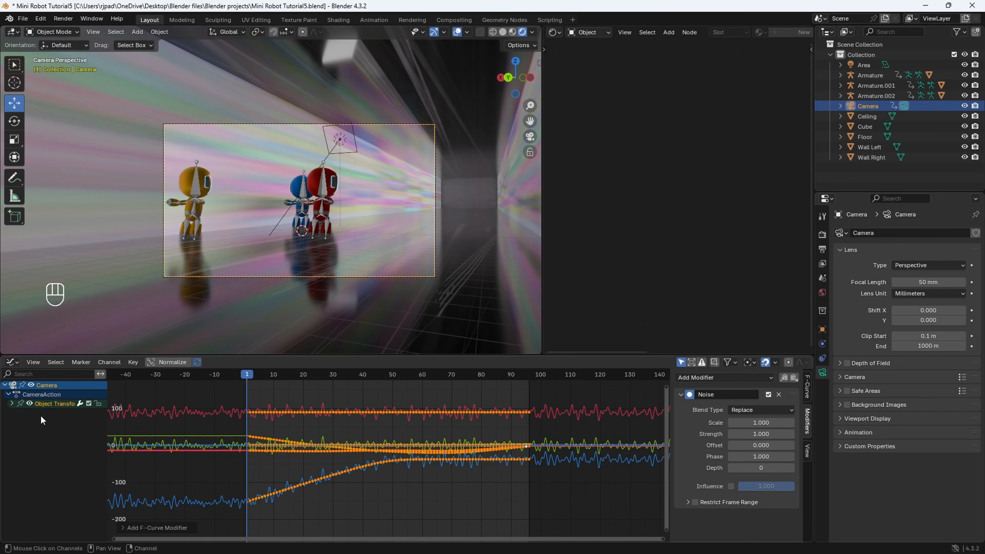
# - Play the animation briefly with the camera noise applied and return to frame 1
pyautogui.press('space')
pyautogui.press('space')
pyautogui.moveTo(415, 375); pyautogui.dragTo(247, 384)
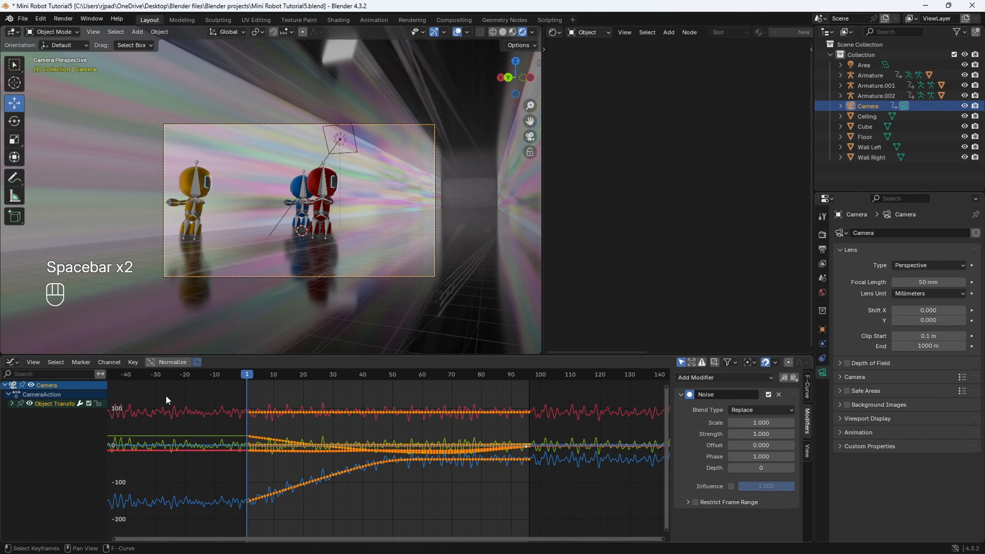
# - Expand the camera's transform channels and delete the Noise modifier from the Y and Z Euler Rotation curves
pyautogui.click(12, 405)
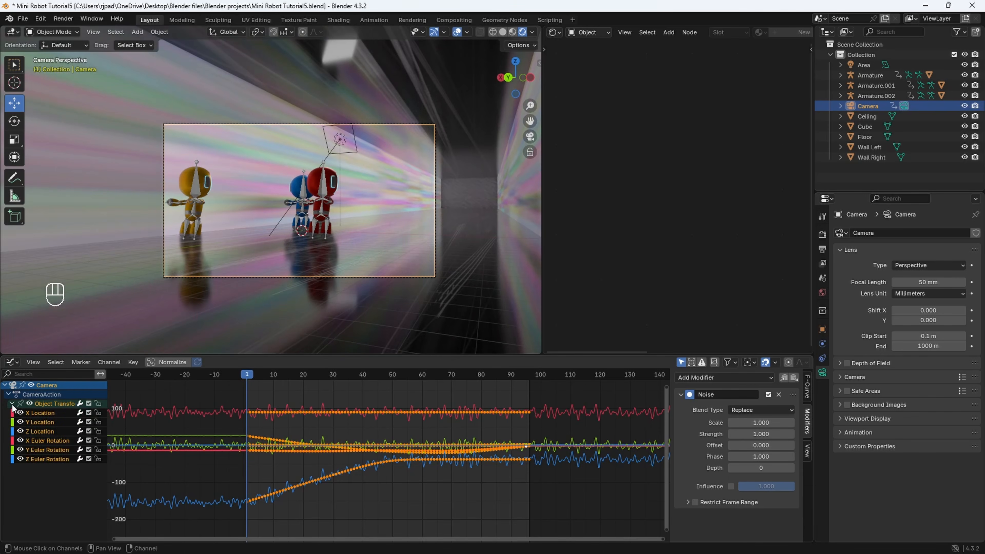
pyautogui.click(46, 450)
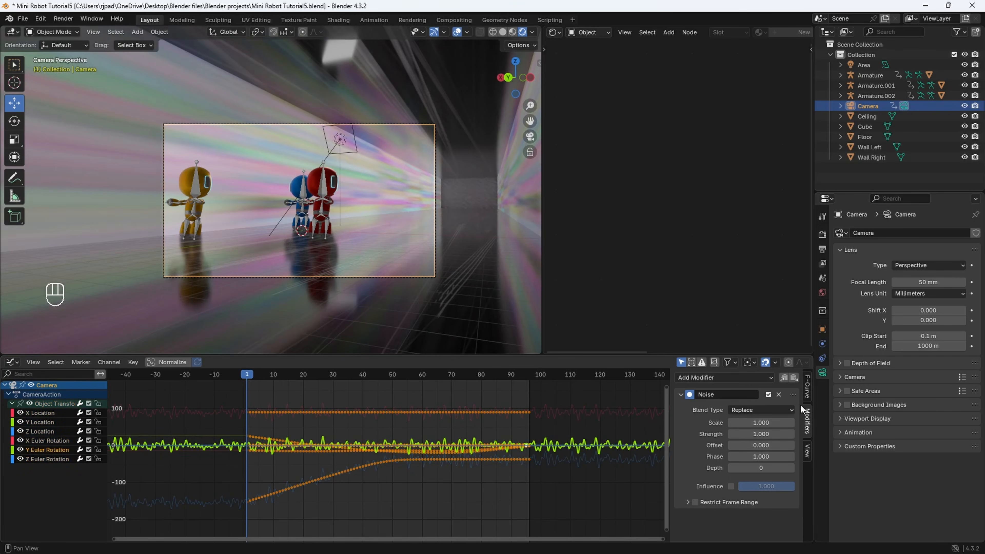
pyautogui.click(779, 395)
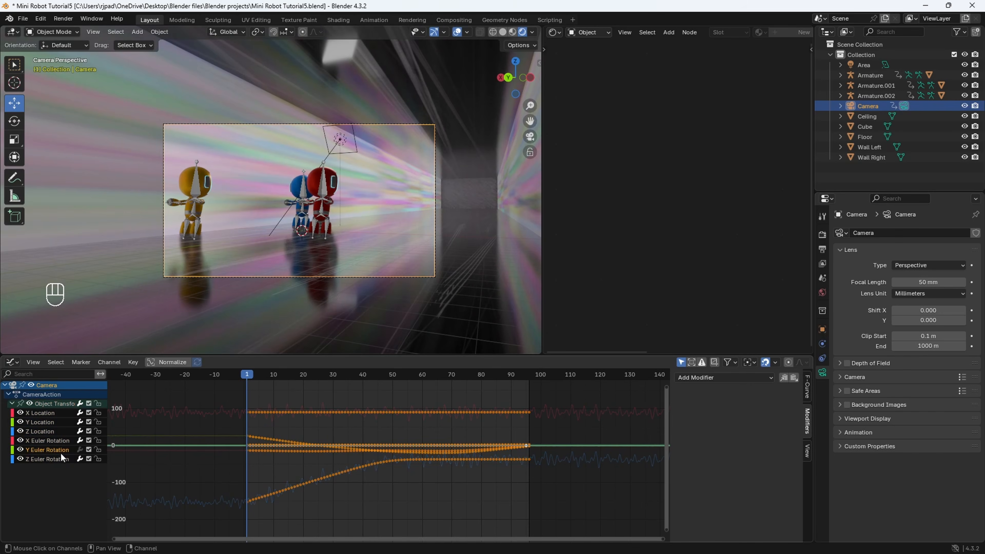
pyautogui.click(54, 458)
pyautogui.click(779, 395)
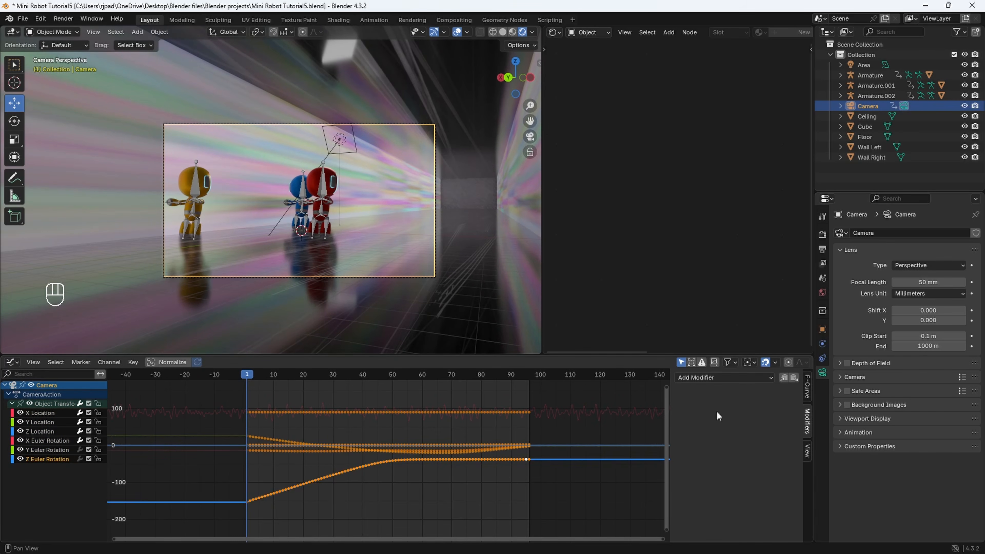
# - Play the animation through the camera view to check the remaining camera shake
pyautogui.scroll(1, 349, 190)
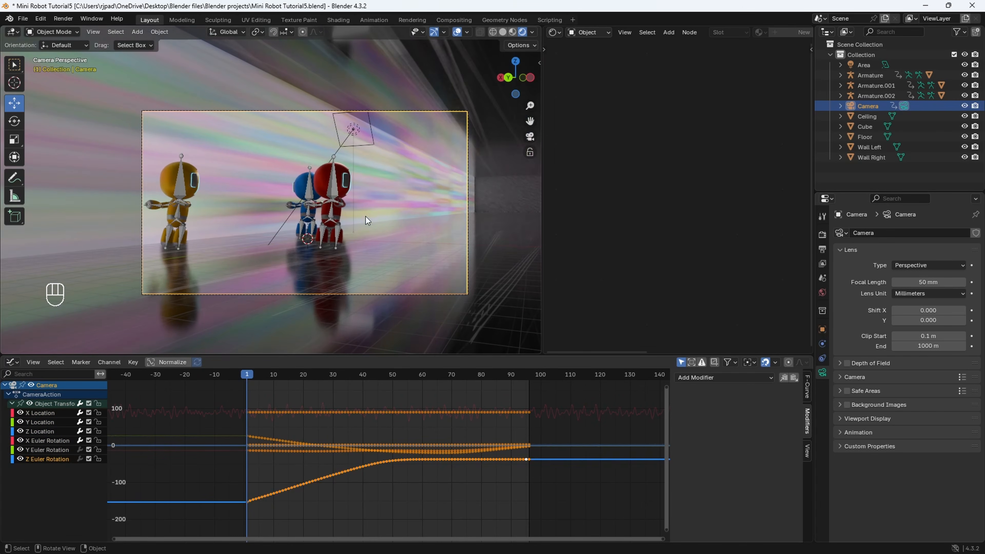
pyautogui.press('space')
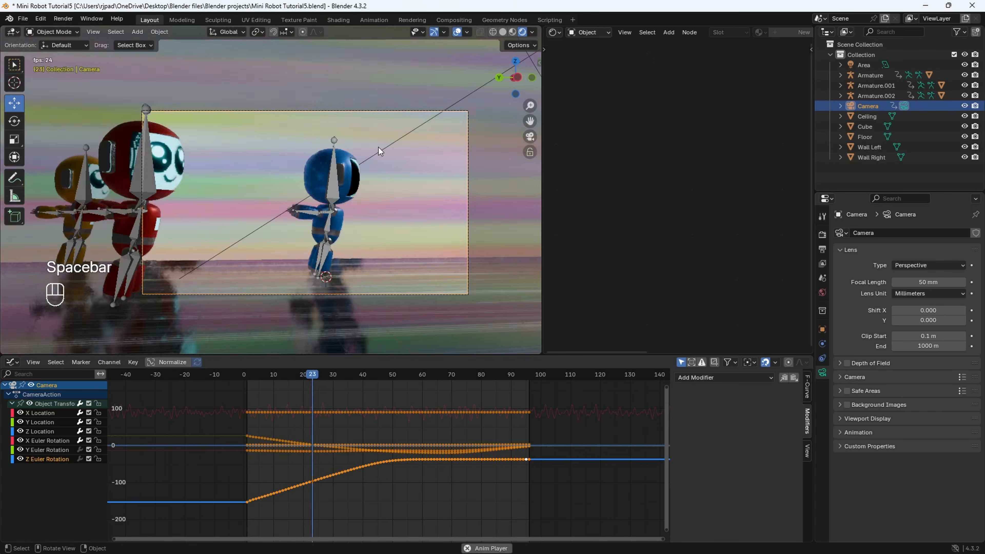
pyautogui.press('space')
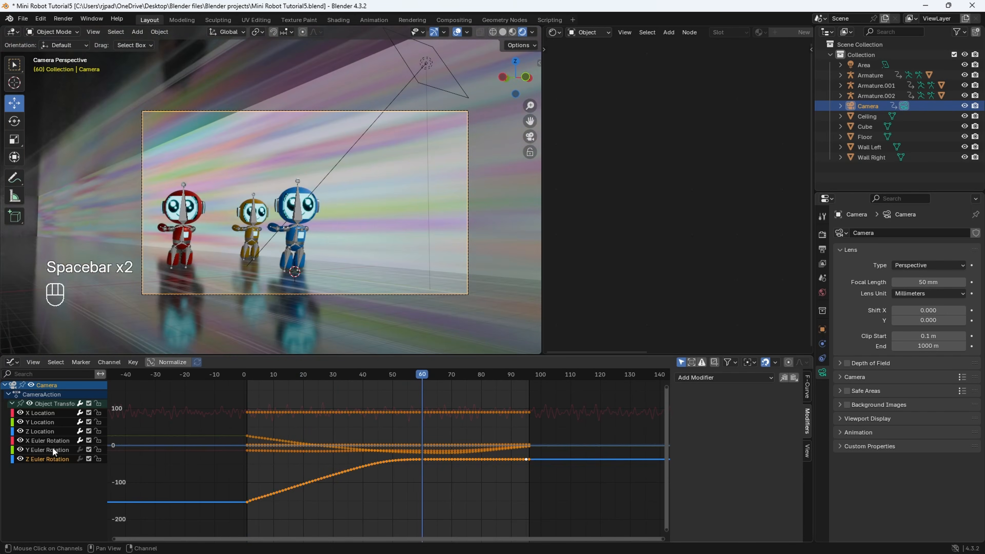
# - From frame 1, set the Noise strength on the camera's X Euler Rotation to 0.06 and preview the shake
pyautogui.click(46, 441)
pyautogui.moveTo(267, 377); pyautogui.dragTo(247, 378)
pyautogui.scroll(2, 313, 411)
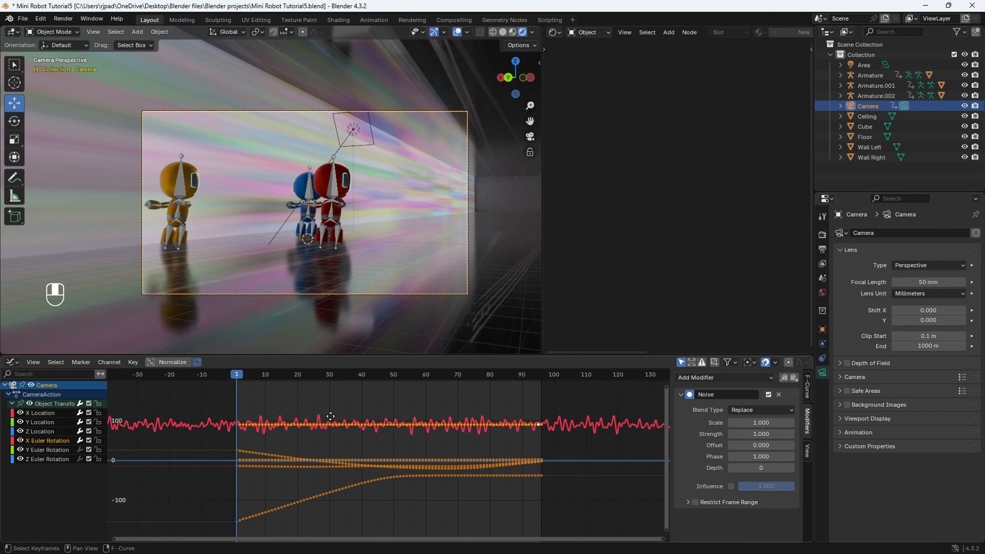
pyautogui.click(770, 437)
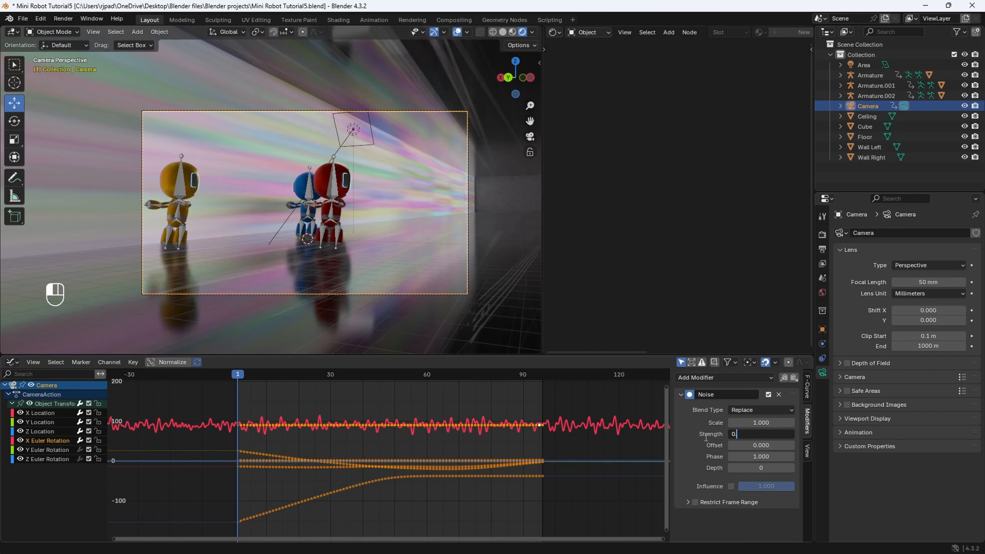
pyautogui.press('Return')
pyautogui.press('space')
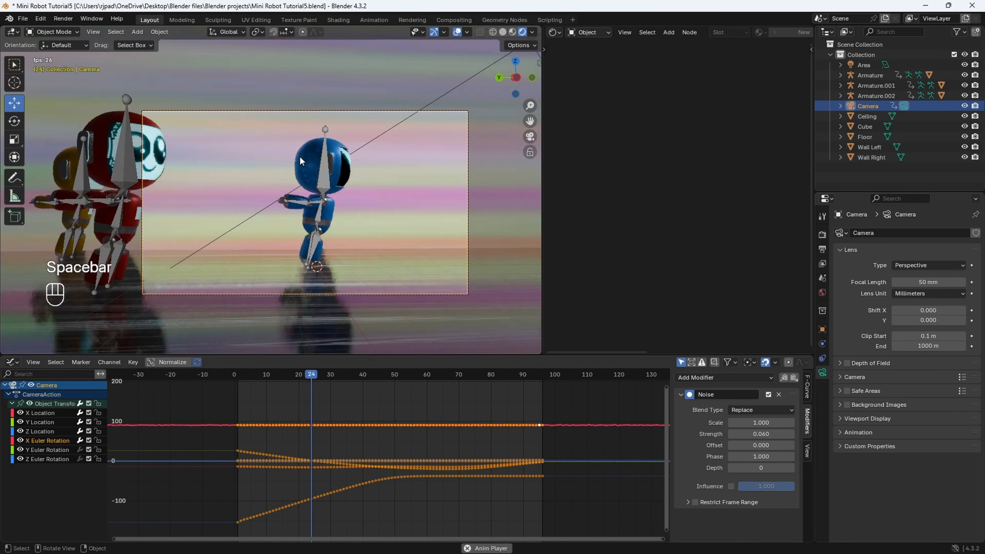
pyautogui.press('space')
# - Reduce the X Euler Rotation Noise strength to 0.02, preview the shake and return to frame 1
pyautogui.doubleClick(770, 437)
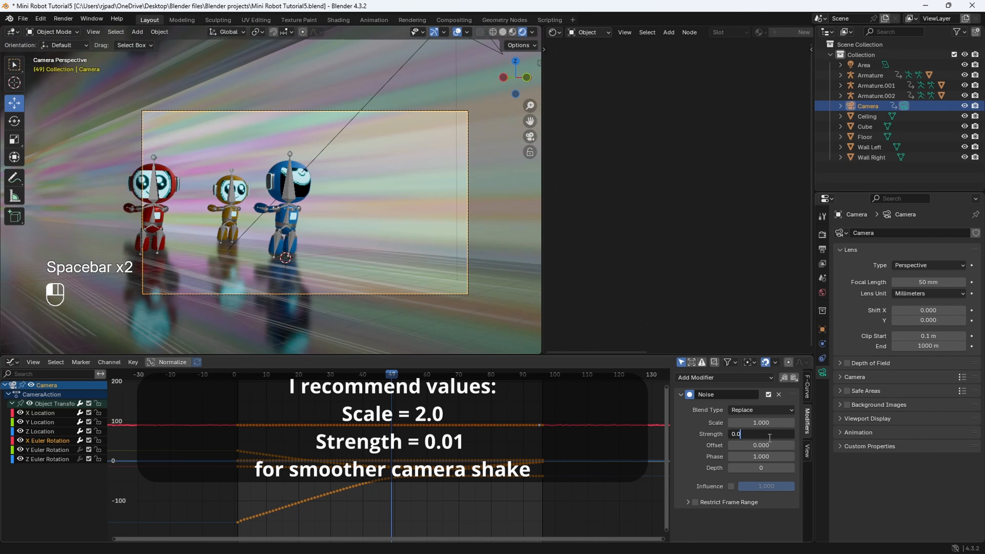
pyautogui.press('Return')
pyautogui.press('space')
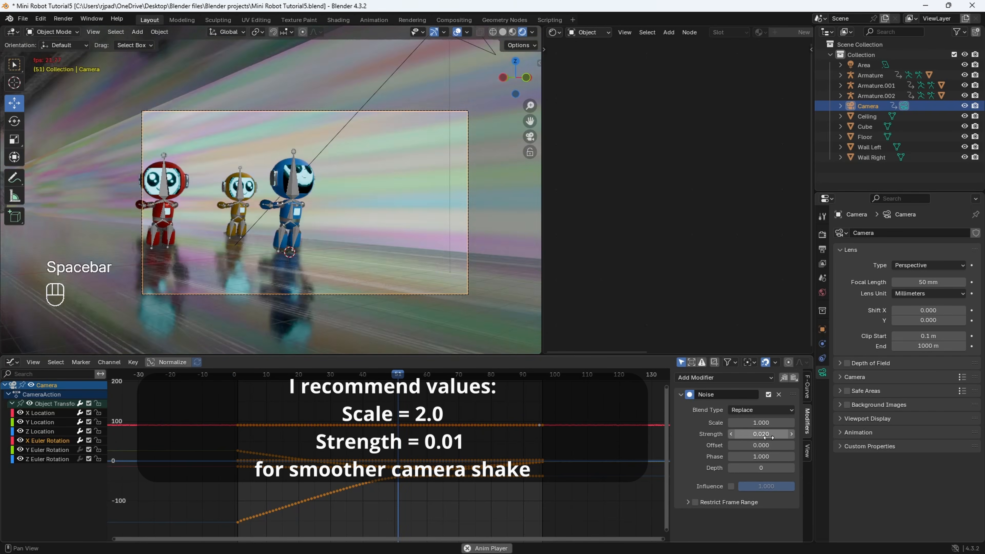
pyautogui.press('space')
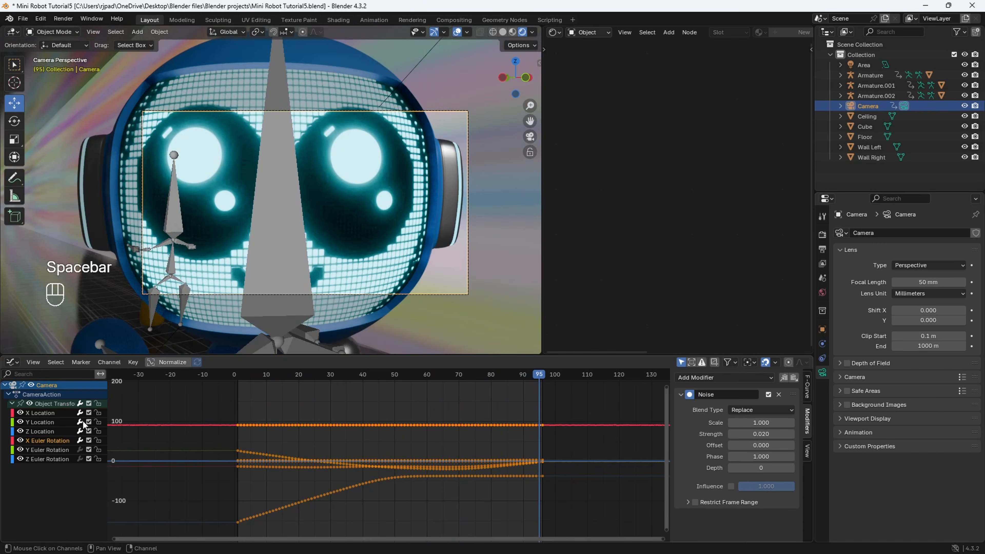
pyautogui.click(237, 376)
# - Delete the Noise modifier from the camera's X, Y and Z Location curves
pyautogui.click(46, 414)
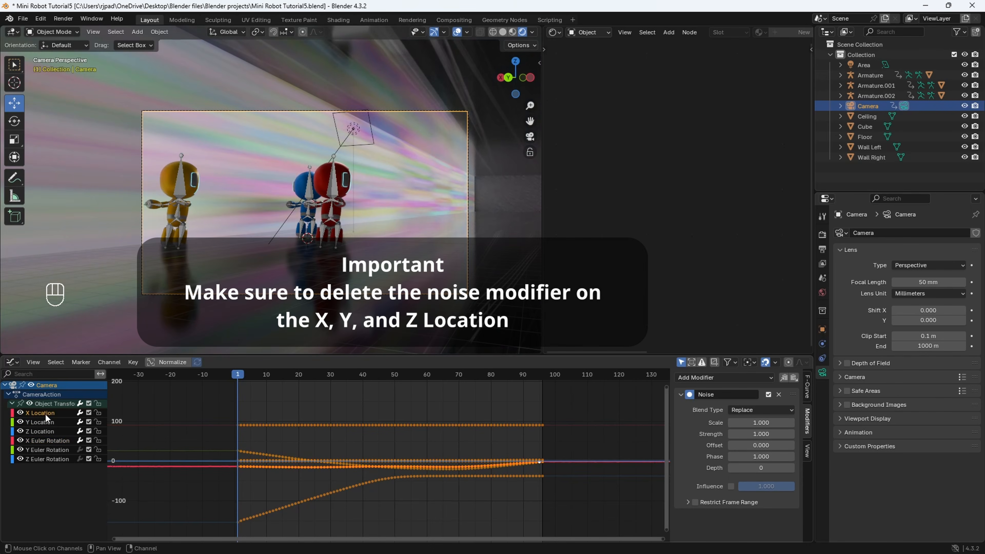
pyautogui.click(779, 395)
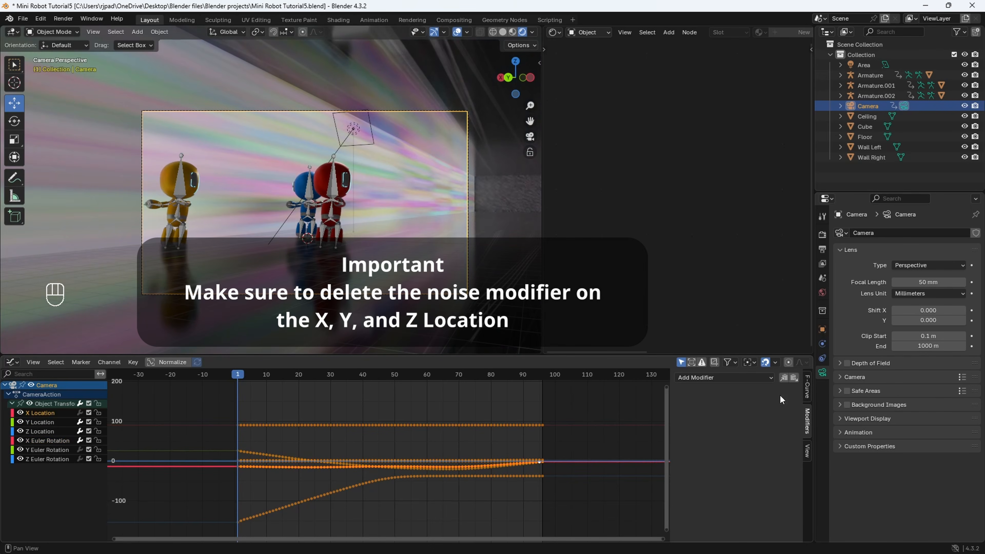
pyautogui.click(41, 422)
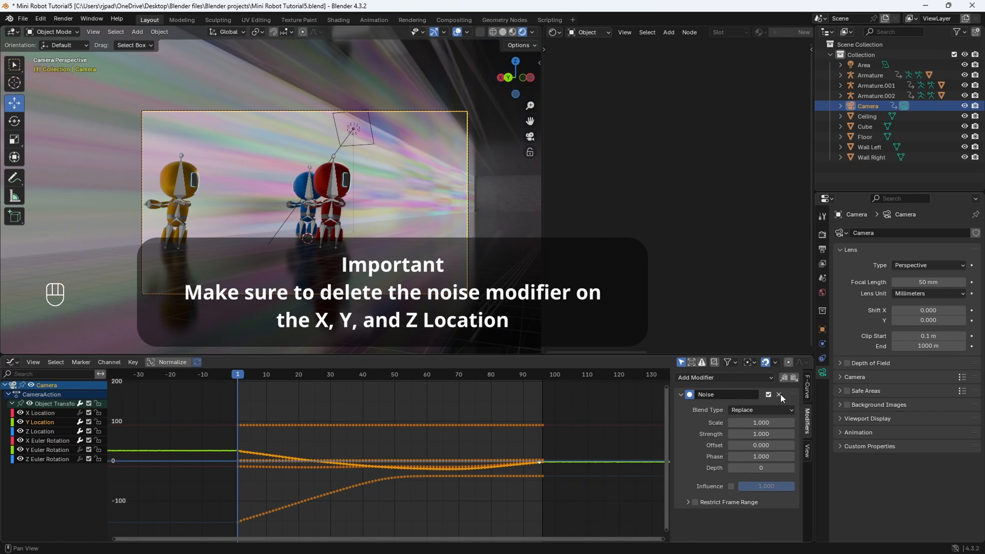
pyautogui.click(779, 395)
pyautogui.click(51, 430)
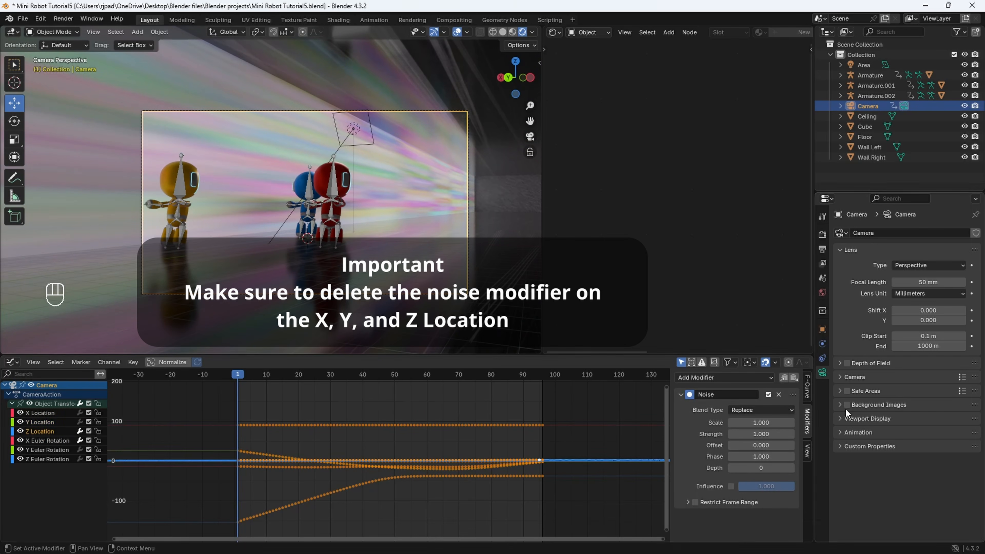
pyautogui.click(779, 394)
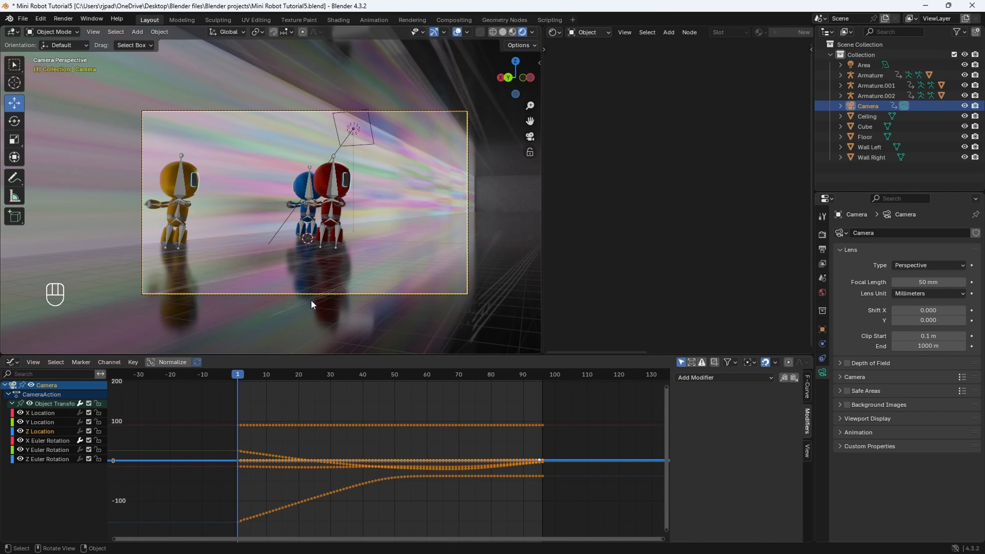
# - Play the animation through the camera view and scrub to frame 59, where all three robot faces show
pyautogui.press('space')
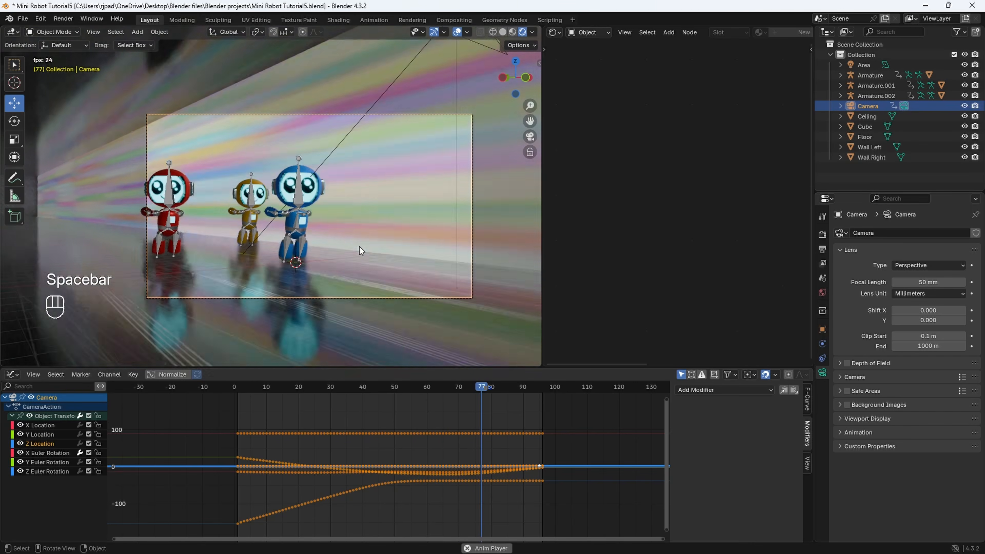
pyautogui.press('space')
pyautogui.click(425, 389)
pyautogui.moveTo(426, 389); pyautogui.dragTo(424, 389)
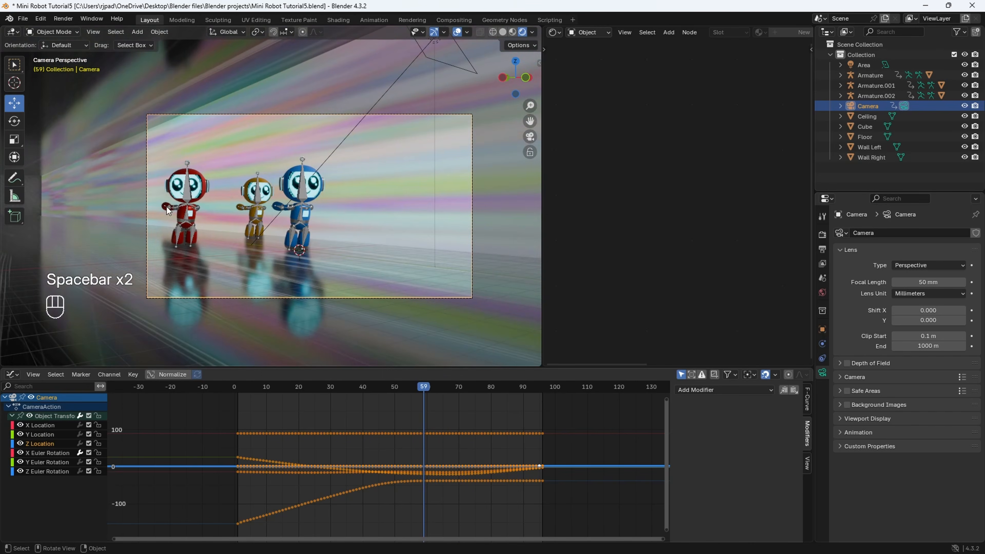
# - Replace the red robot's face-screen texture with a smiley image with bulging glitchy eyes from the Smiley Faces folder and preview the animation
pyautogui.click(195, 185)
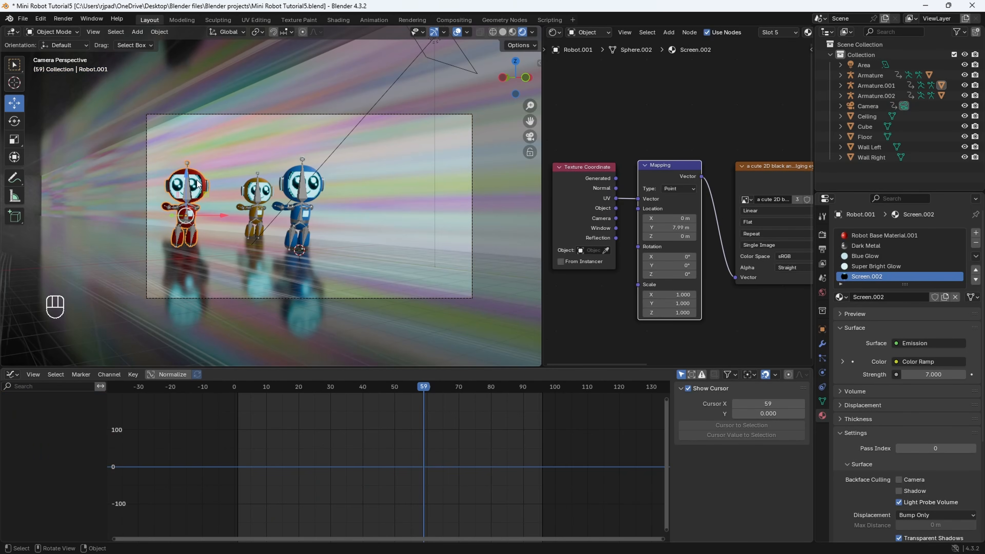
pyautogui.moveTo(763, 268); pyautogui.dragTo(655, 274, button='middle')
pyautogui.scroll(3, 693, 222)
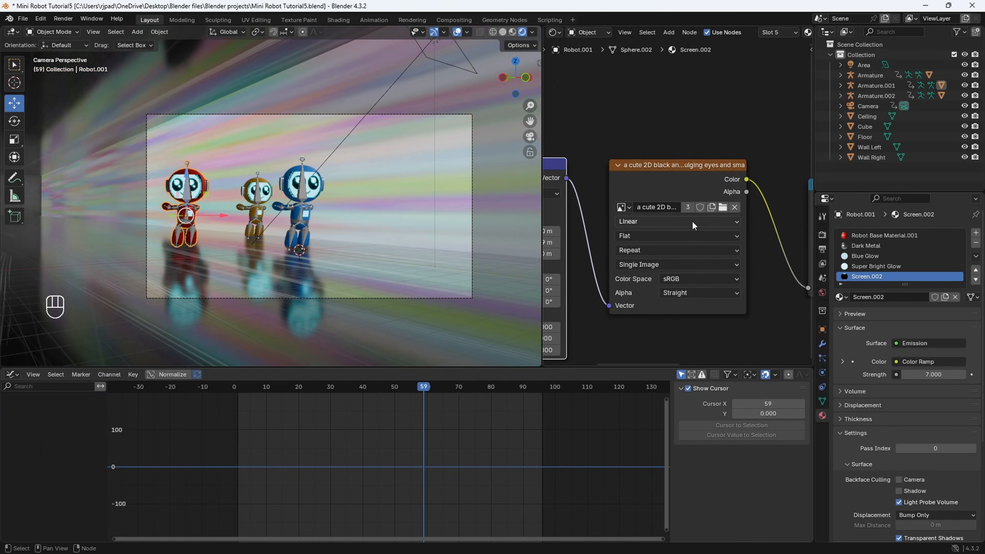
pyautogui.click(722, 210)
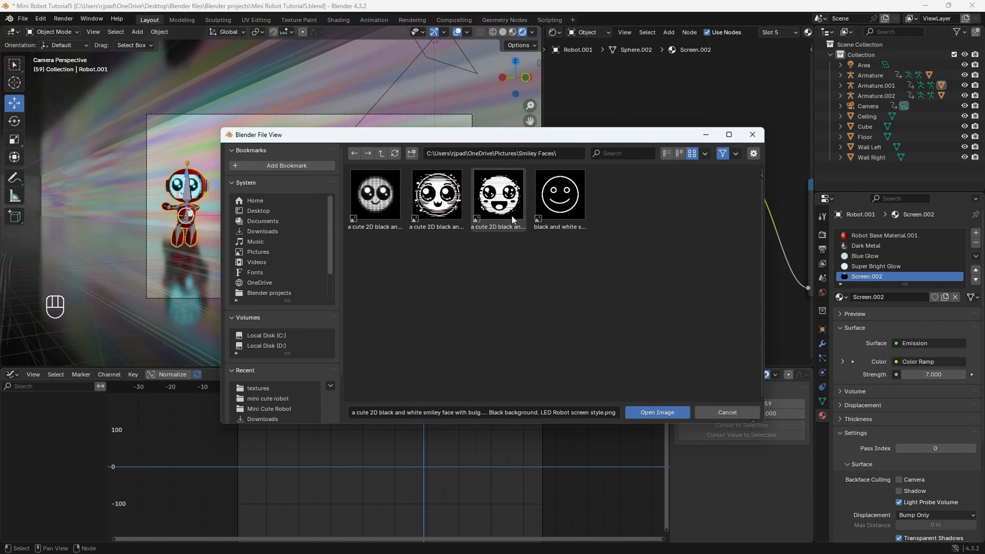
pyautogui.click(664, 413)
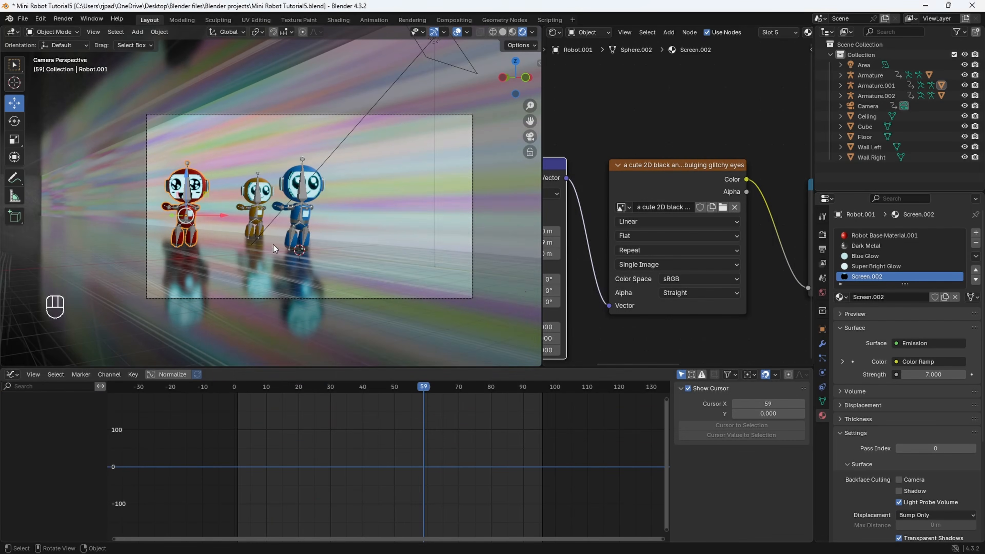
pyautogui.press('space')
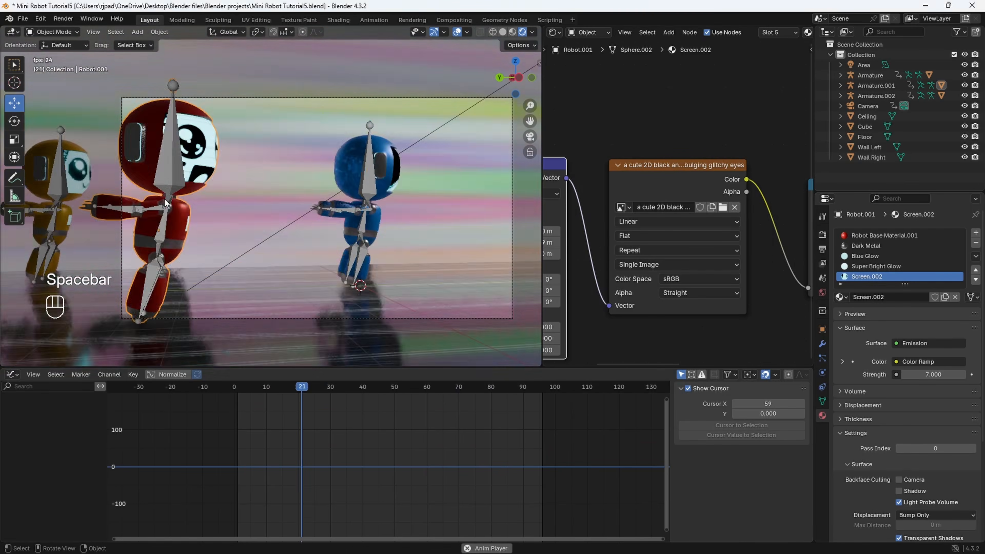
pyautogui.press('space')
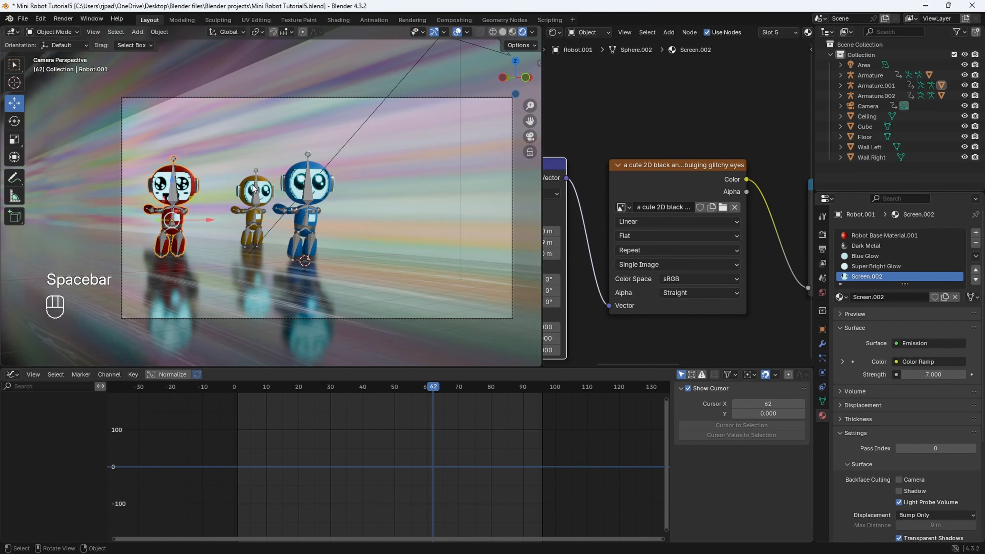
# - Replace the yellow robot's face-screen texture with the smiley image with bulging glitchy eyes and small mouth
pyautogui.click(263, 190)
pyautogui.click(723, 208)
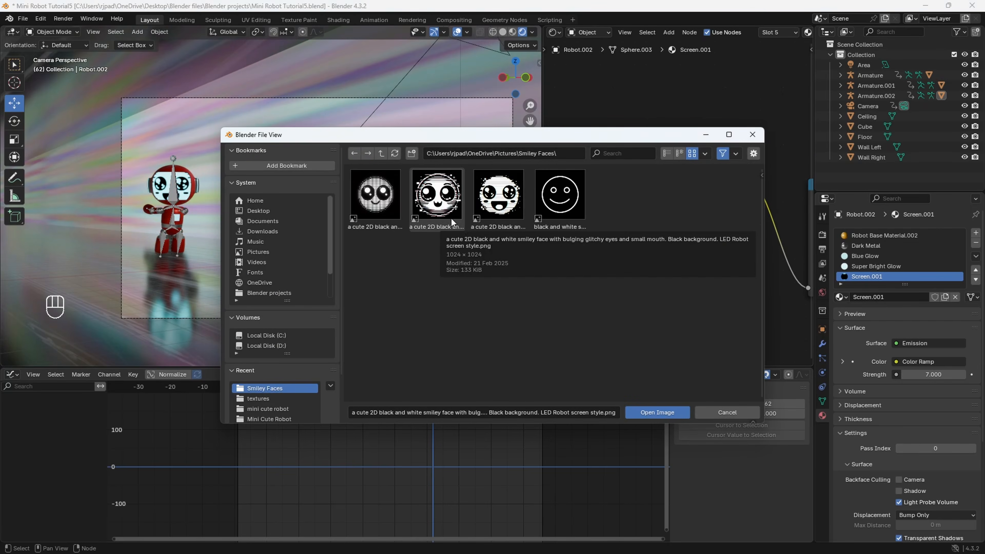
pyautogui.click(657, 412)
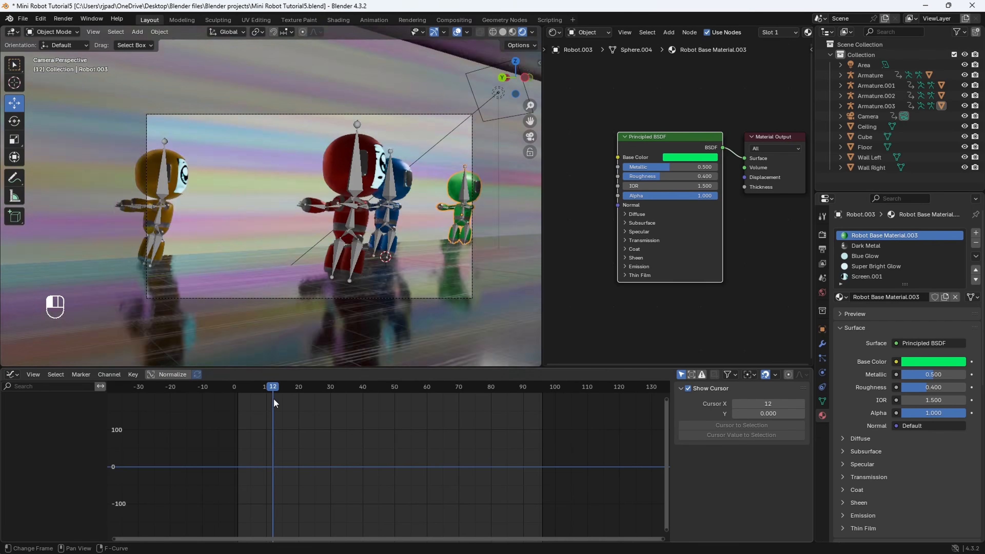
# - Leave the camera view, go to frame 1 and move the red robot's armature along Y to about 1.33 m
pyautogui.moveTo(273, 399); pyautogui.dragTo(364, 404)
pyautogui.keyDown('shift'); pyautogui.moveTo(301, 257); pyautogui.dragTo(245, 193, button='middle'); pyautogui.keyUp('shift')
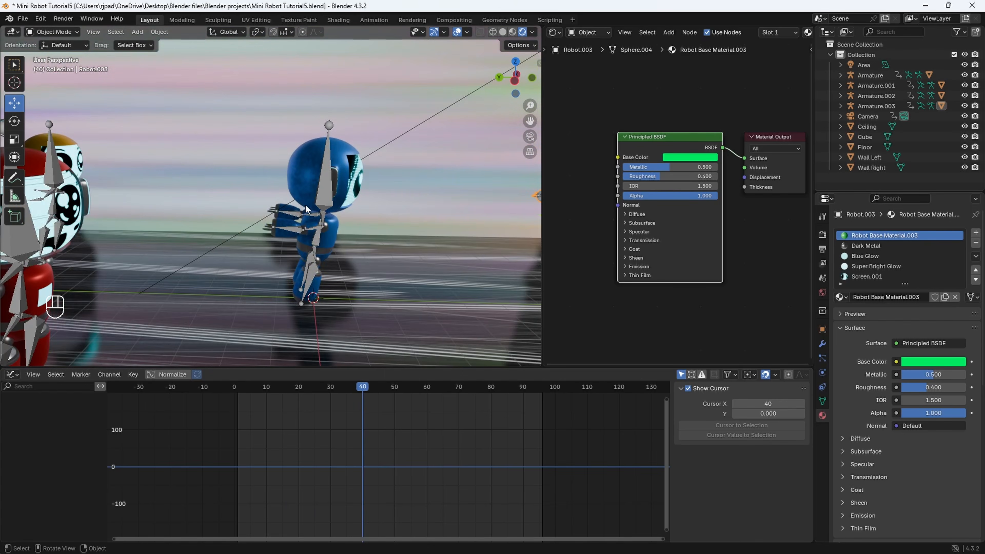
pyautogui.click(340, 206)
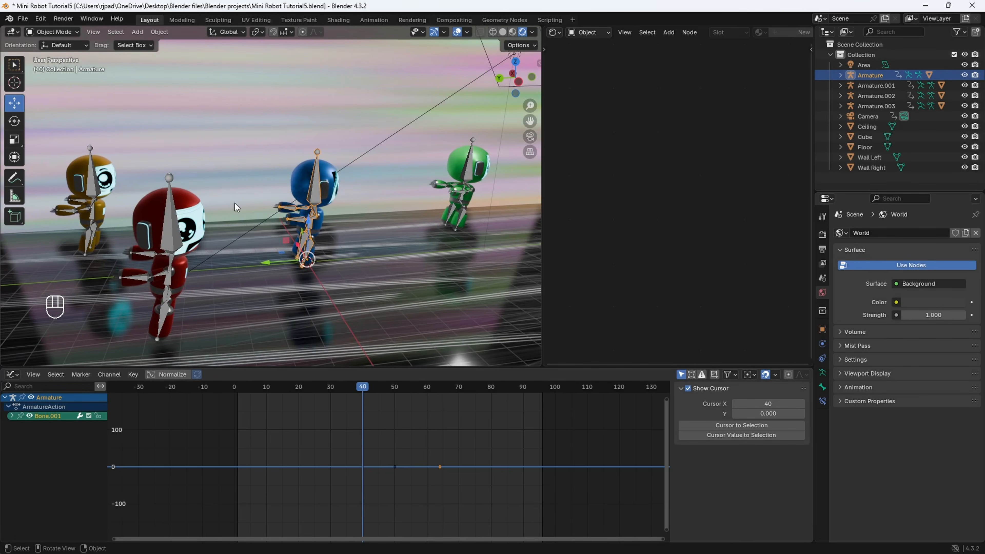
pyautogui.click(173, 242)
pyautogui.moveTo(273, 387); pyautogui.dragTo(238, 388)
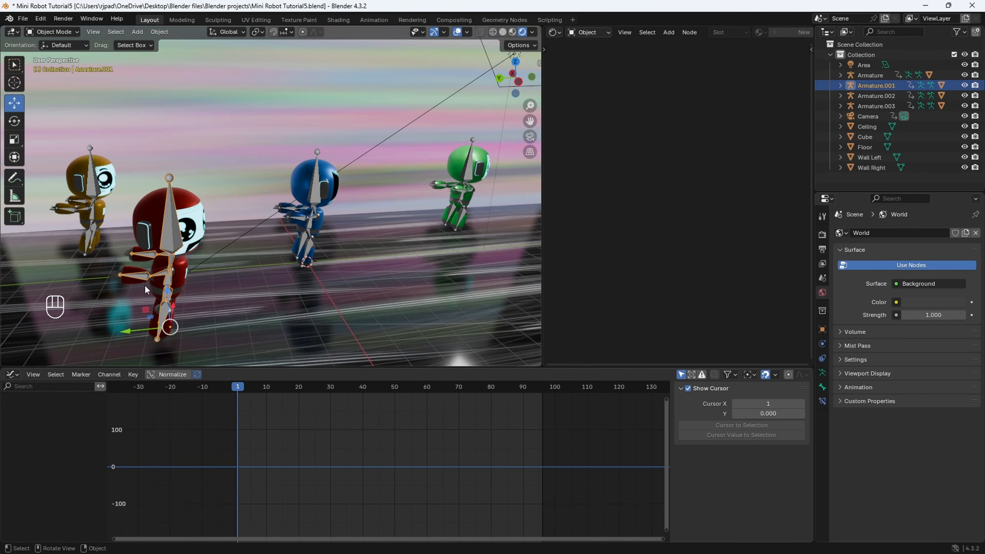
pyautogui.moveTo(139, 323); pyautogui.dragTo(281, 315)
# - Move the yellow robot's armature along Y to about 4.70 m and the green robot's to about -6.64 m
pyautogui.click(94, 186)
pyautogui.moveTo(57, 249); pyautogui.dragTo(157, 252)
pyautogui.click(474, 171)
pyautogui.moveTo(421, 230); pyautogui.dragTo(378, 235)
pyautogui.moveTo(341, 258); pyautogui.dragTo(316, 262, button='middle')
# - Keyframe the locations of the red, yellow and green robots' armatures at frame 1
pyautogui.click(269, 238)
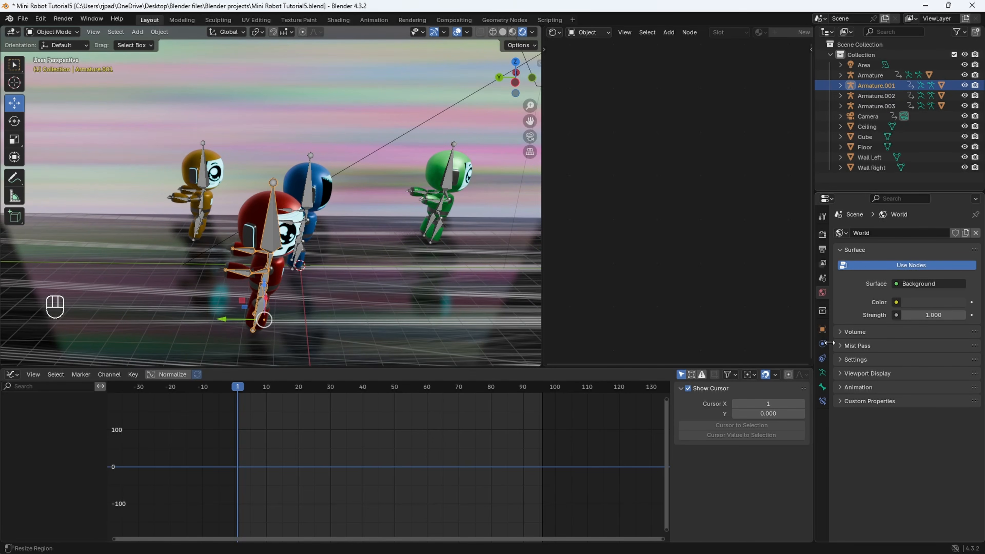
pyautogui.click(822, 330)
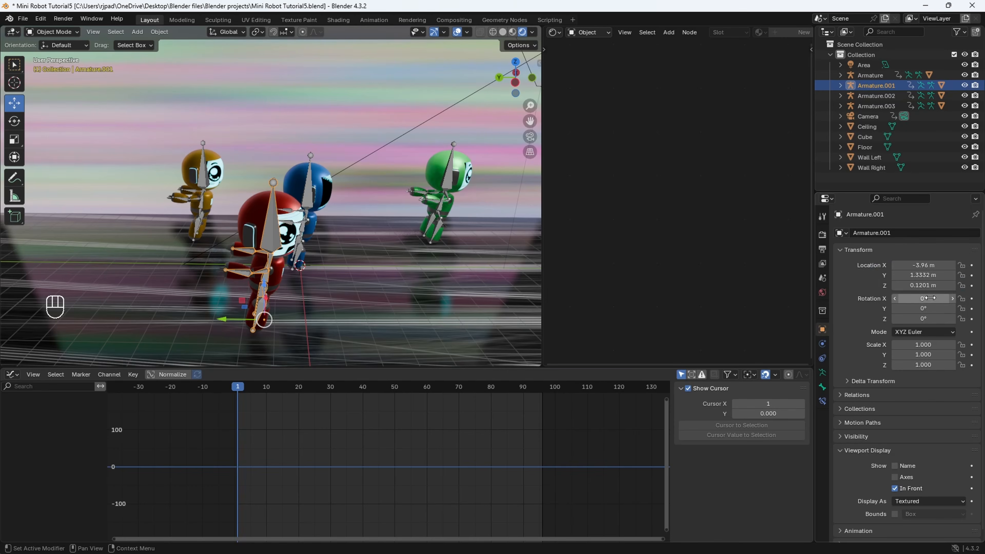
pyautogui.press('i')
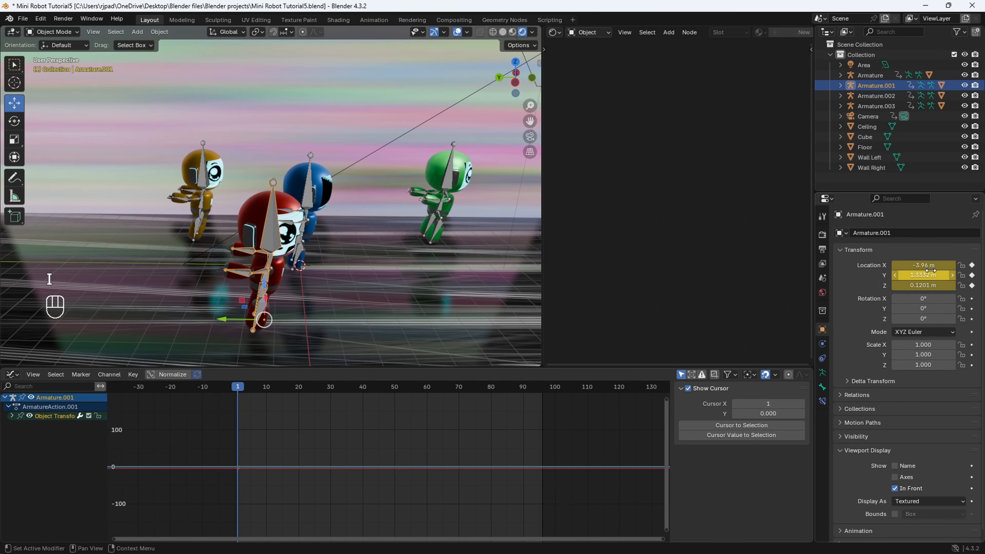
pyautogui.click(204, 180)
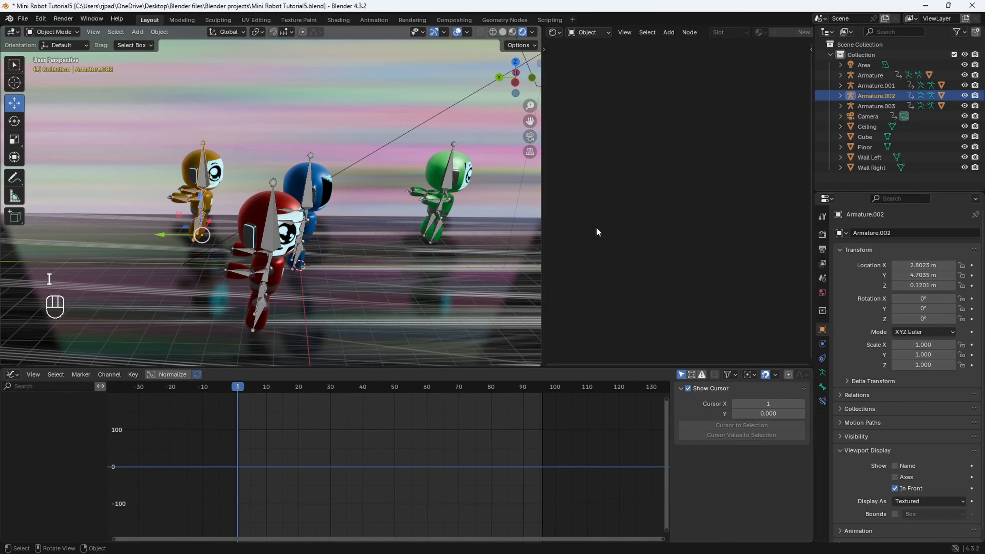
pyautogui.press('i')
pyautogui.click(449, 181)
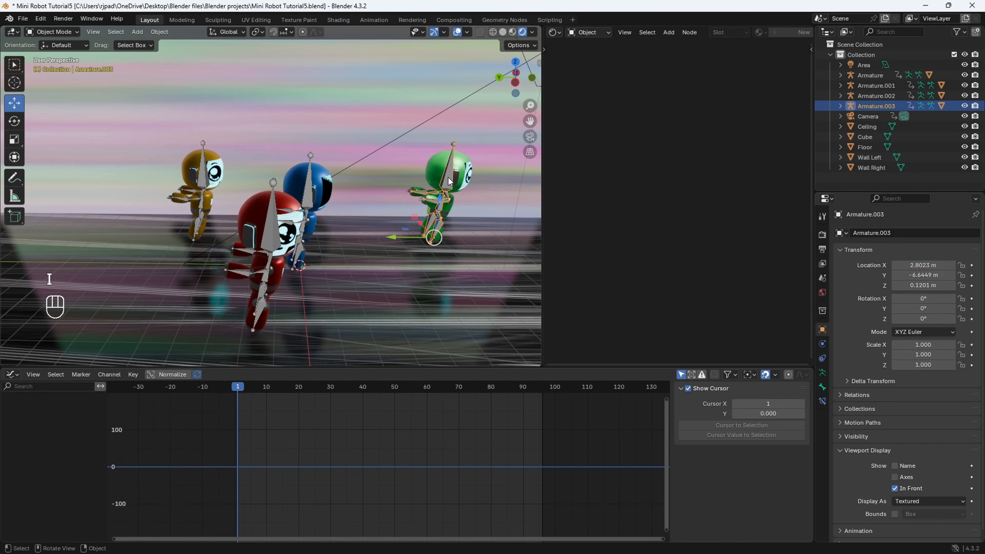
pyautogui.press('i')
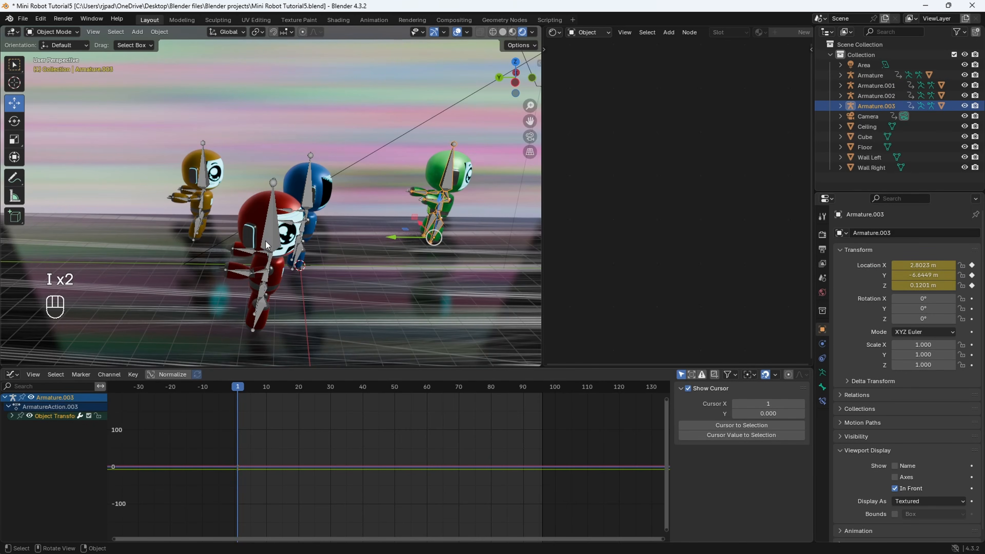
# - Select the red robot's armature, switch the Graph Editor to a Timeline and preview the animation through the camera
pyautogui.click(272, 235)
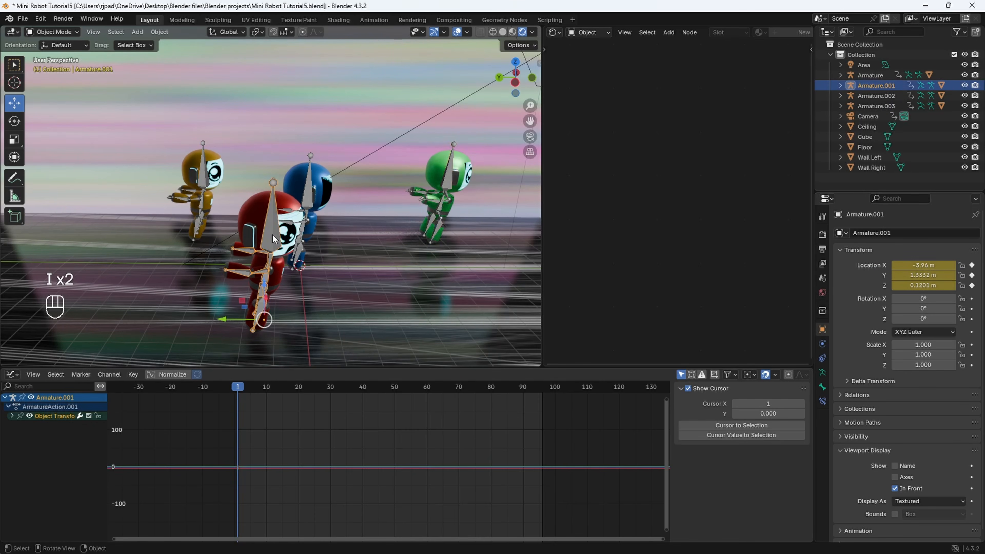
pyautogui.moveTo(244, 268); pyautogui.dragTo(231, 278, button='middle')
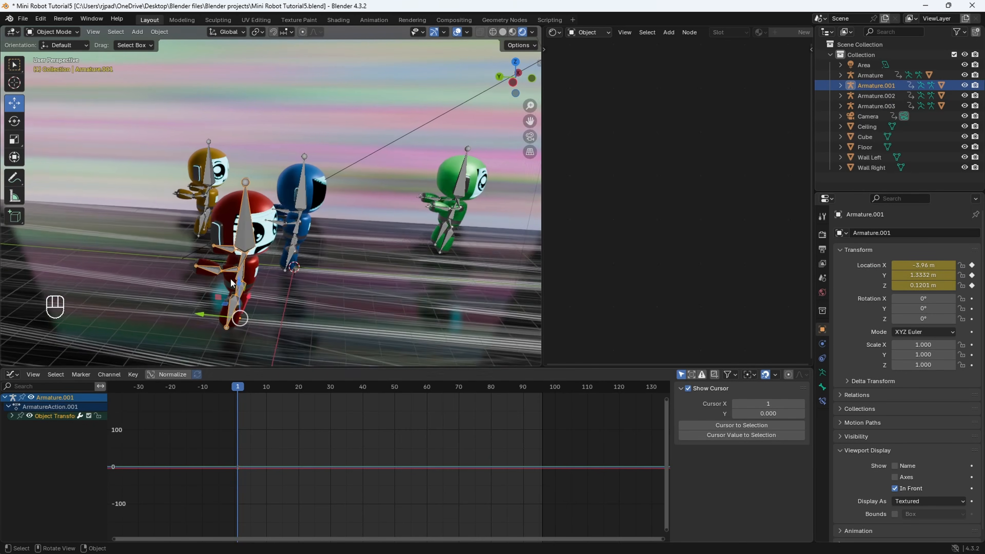
pyautogui.click(13, 375)
pyautogui.click(170, 418)
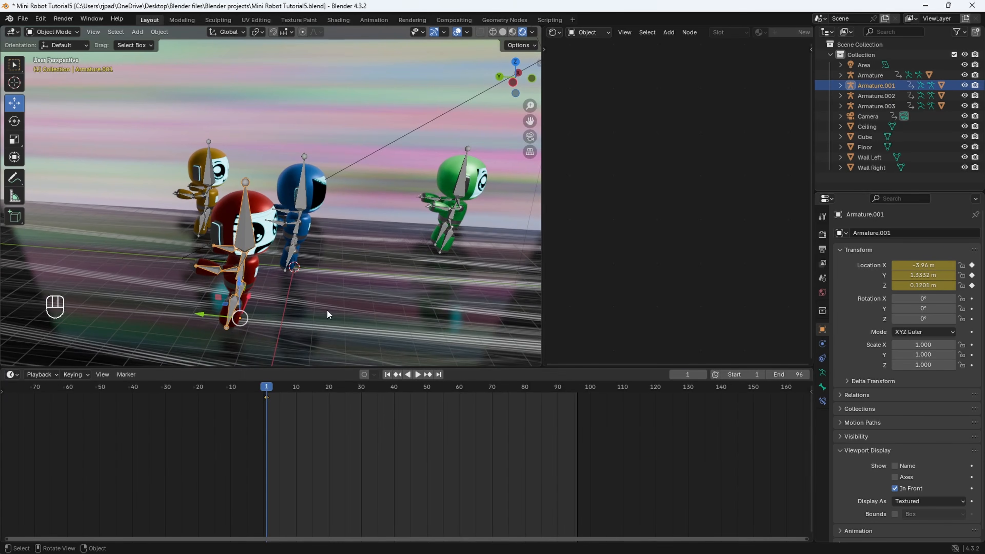
pyautogui.click(529, 139)
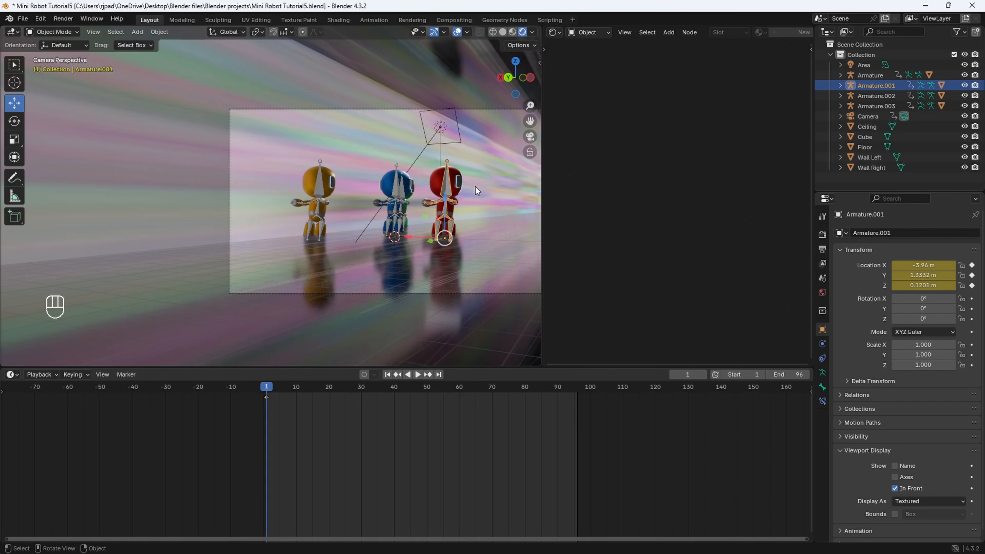
pyautogui.press('space')
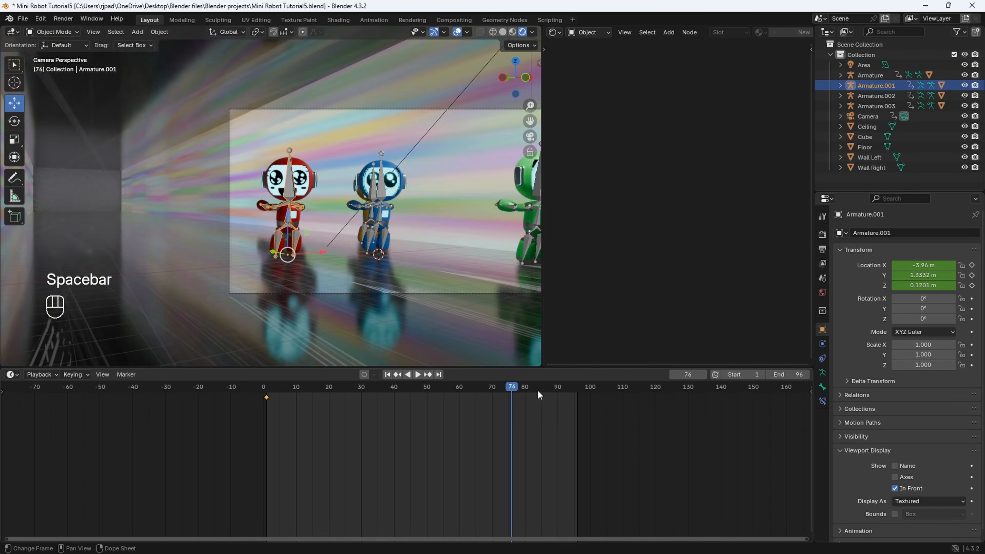
# - At frame 96, move the red robot's armature along Y to about 8.85 m and keyframe its location
pyautogui.moveTo(556, 387); pyautogui.dragTo(577, 388)
pyautogui.moveTo(278, 207); pyautogui.dragTo(303, 241, button='middle')
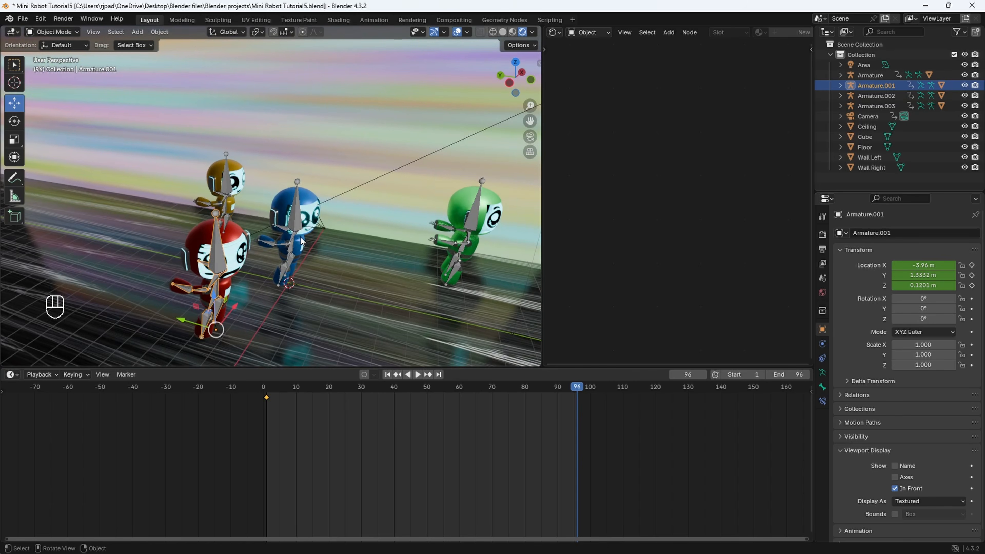
pyautogui.moveTo(183, 322); pyautogui.dragTo(27, 271)
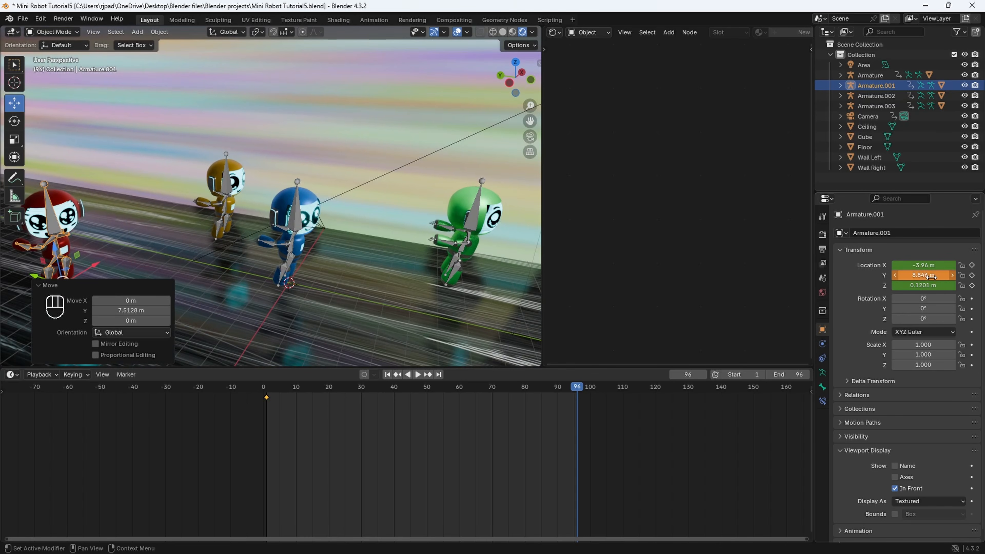
pyautogui.press('i')
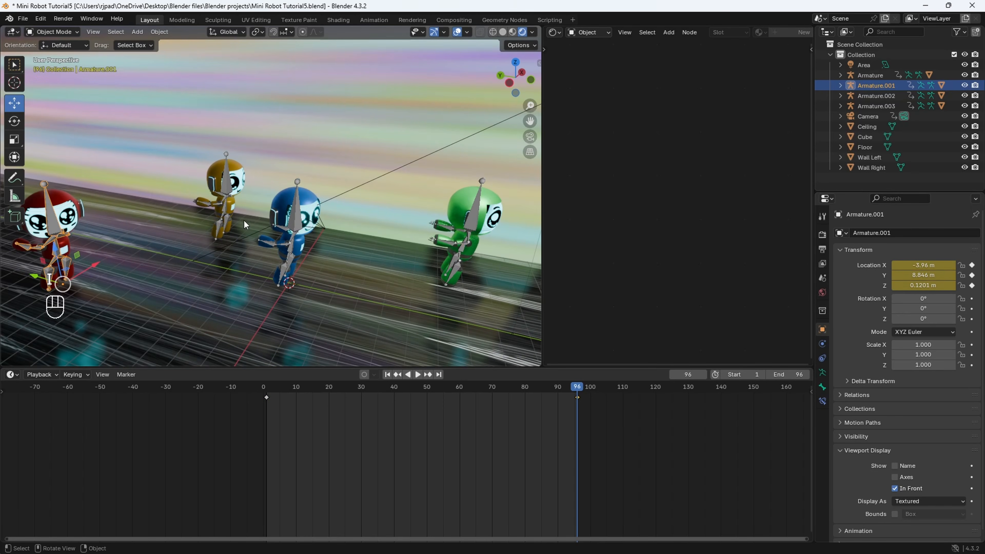
# - Move the yellow robot's armature along Y to about 7.87 m and keyframe its location at frame 96
pyautogui.click(227, 190)
pyautogui.moveTo(186, 228); pyautogui.dragTo(143, 220)
pyautogui.press('i')
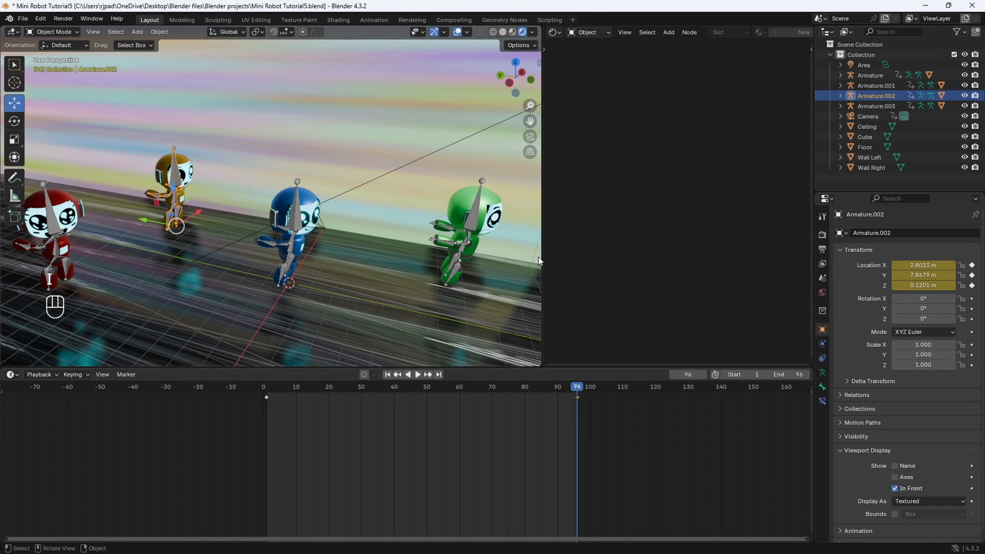
# - Move the green robot's armature along Y to about -4.98 m and keyframe its location at frame 96
pyautogui.click(469, 222)
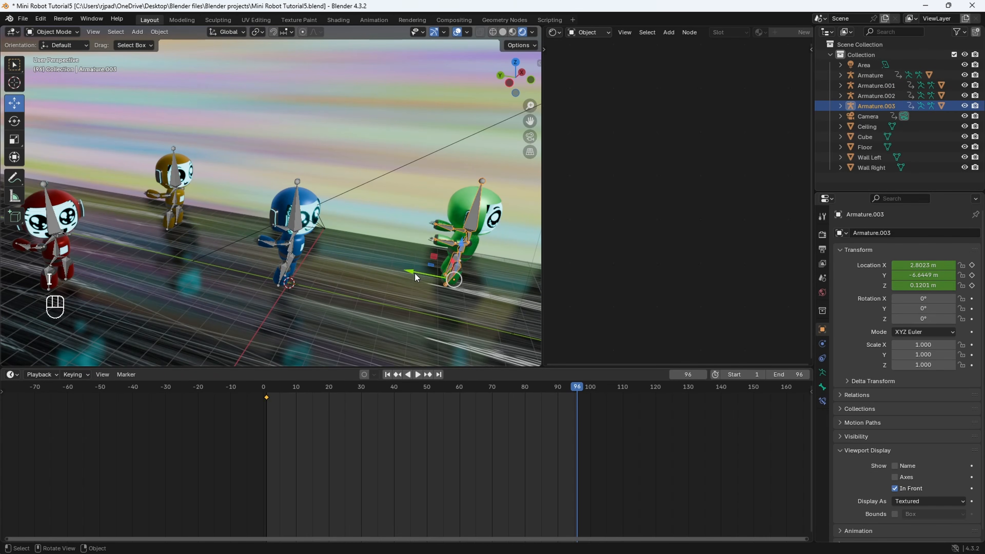
pyautogui.moveTo(409, 272); pyautogui.dragTo(368, 268)
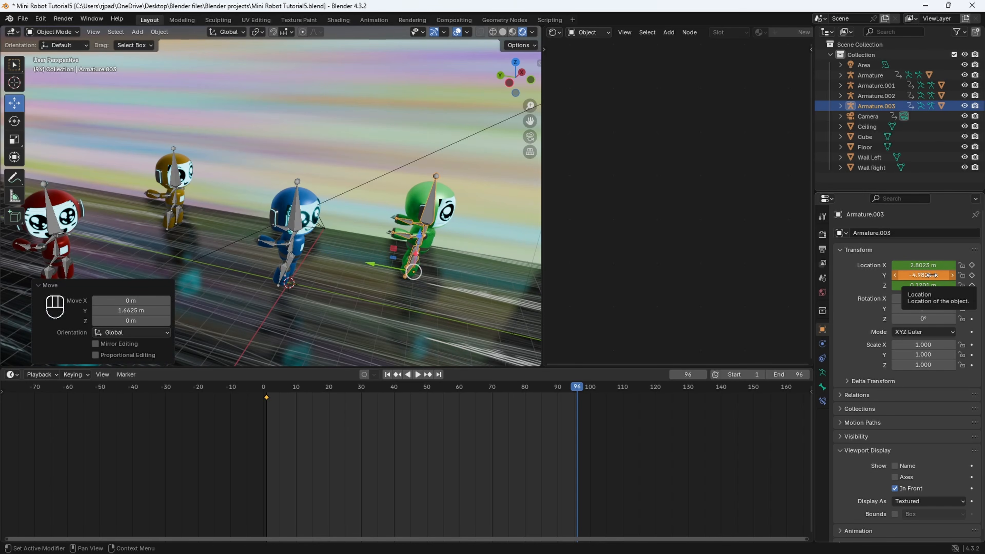
pyautogui.press('i')
# - Play the animation through the camera in a widened 3D viewport to check the robots' movement
pyautogui.click(532, 138)
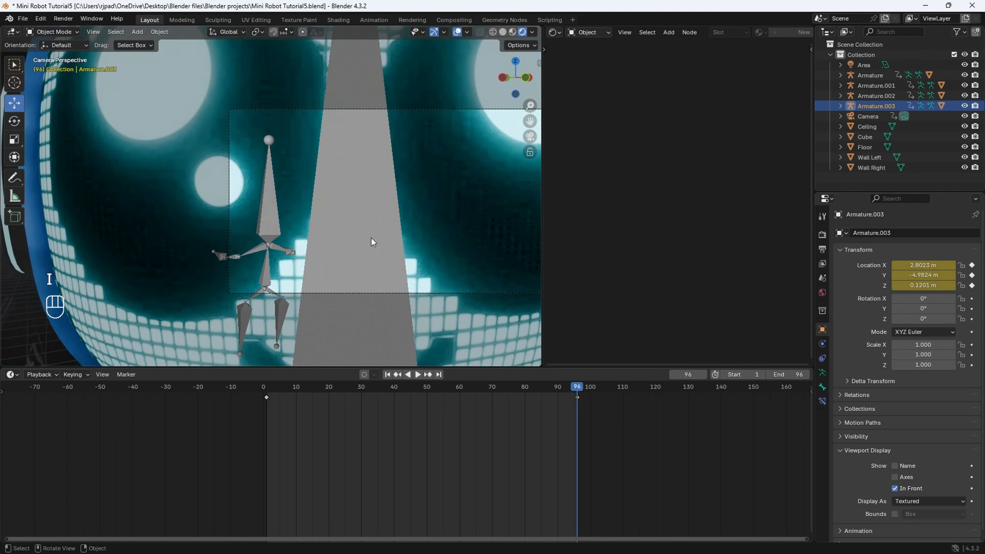
pyautogui.press('space')
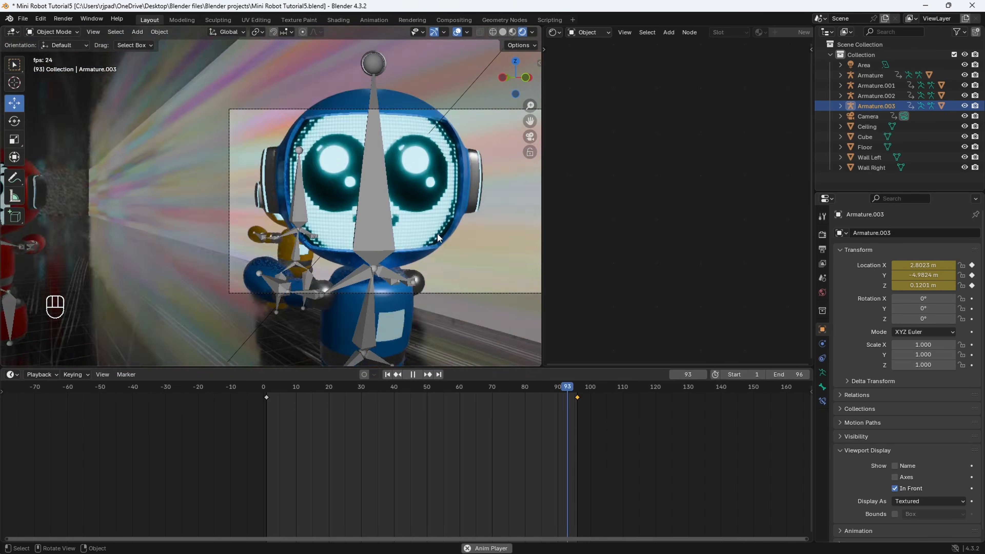
pyautogui.moveTo(544, 229); pyautogui.dragTo(644, 220)
pyautogui.keyDown('shift'); pyautogui.moveTo(418, 220); pyautogui.dragTo(363, 220, button='middle'); pyautogui.keyUp('shift')
pyautogui.press('space')
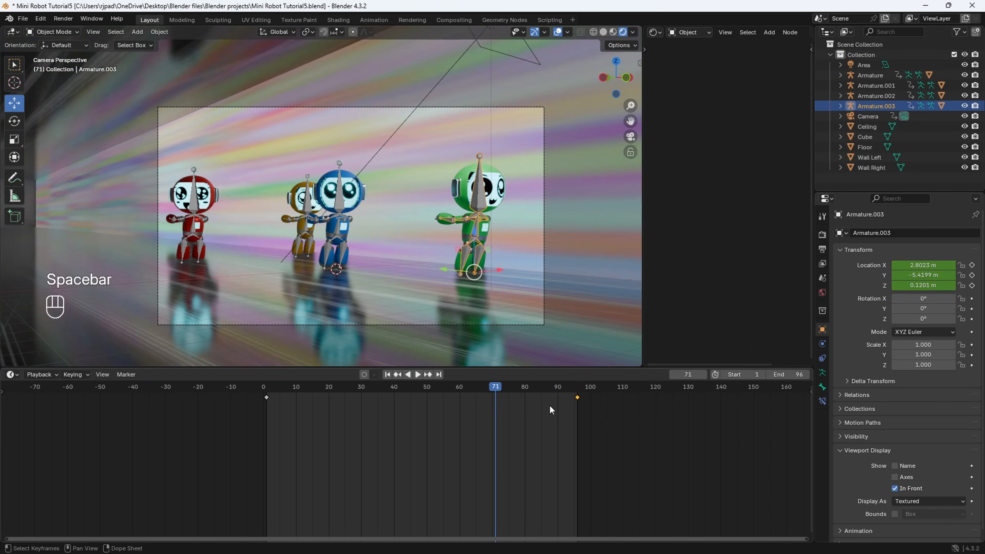
# - At frame 96, move the yellow robot's armature along Y to about 18.0 m and keyframe its location again
pyautogui.click(310, 212)
pyautogui.moveTo(502, 389); pyautogui.dragTo(578, 403)
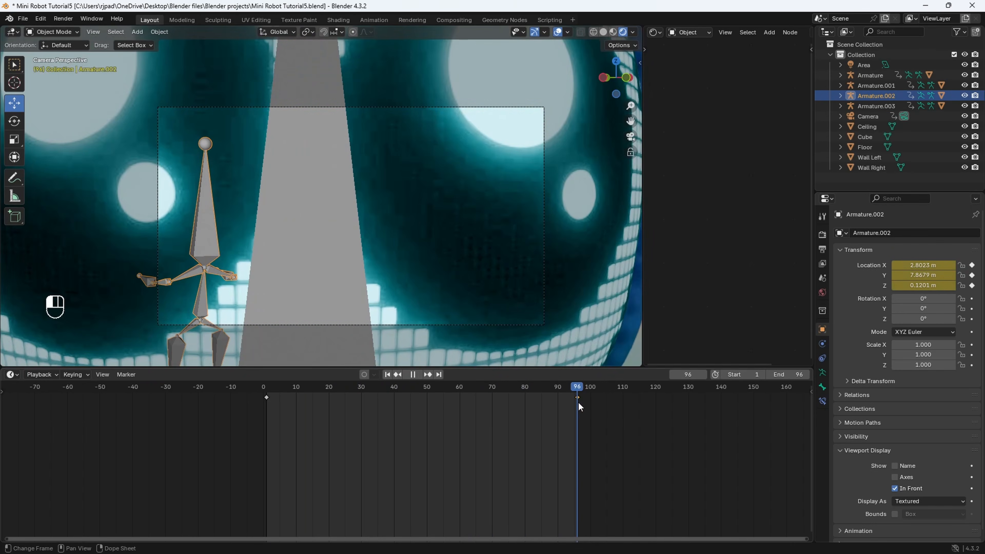
pyautogui.moveTo(446, 280); pyautogui.dragTo(455, 313, button='middle')
pyautogui.scroll(-4, 455, 313)
pyautogui.keyDown('shift'); pyautogui.moveTo(209, 210); pyautogui.dragTo(375, 263, button='middle'); pyautogui.keyUp('shift')
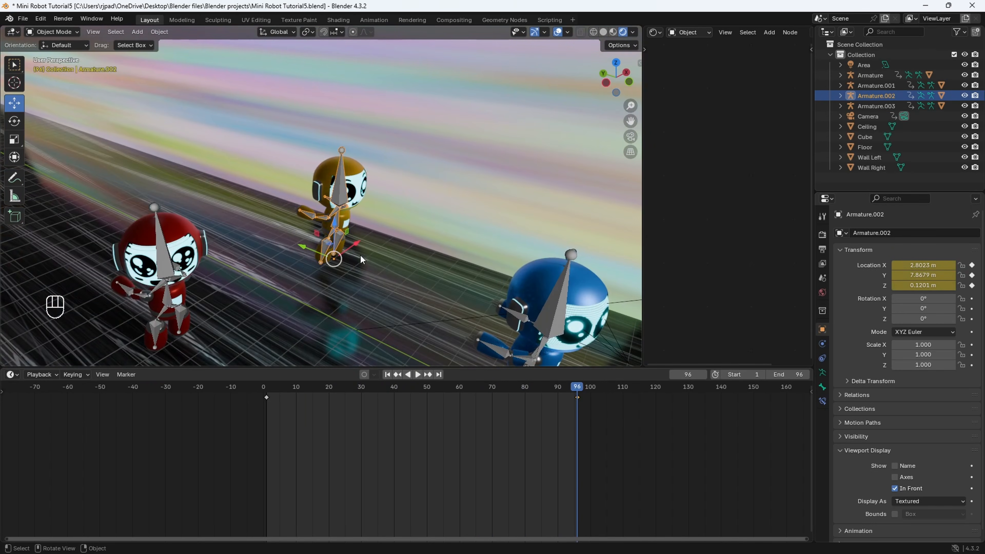
pyautogui.moveTo(304, 252); pyautogui.dragTo(144, 187)
pyautogui.scroll(-2, 516, 272)
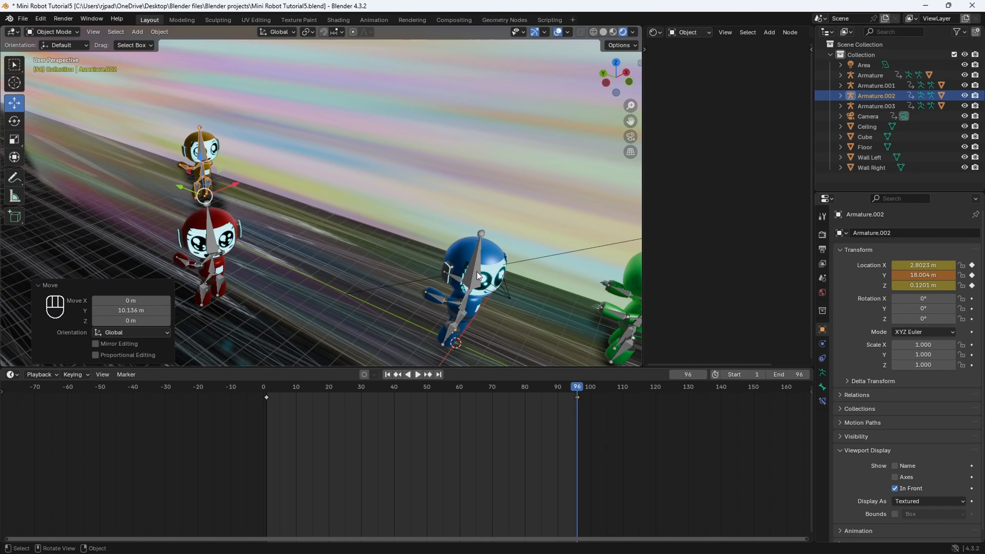
pyautogui.press('i')
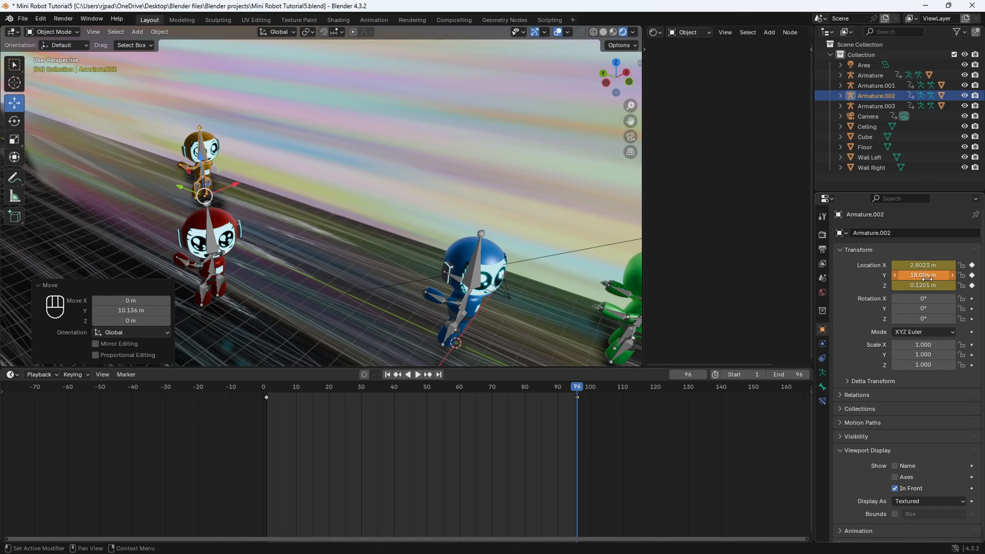
# - Play the animation through the camera and from a free perspective view to examine the robots' motion and faces
pyautogui.click(631, 136)
pyautogui.press('space')
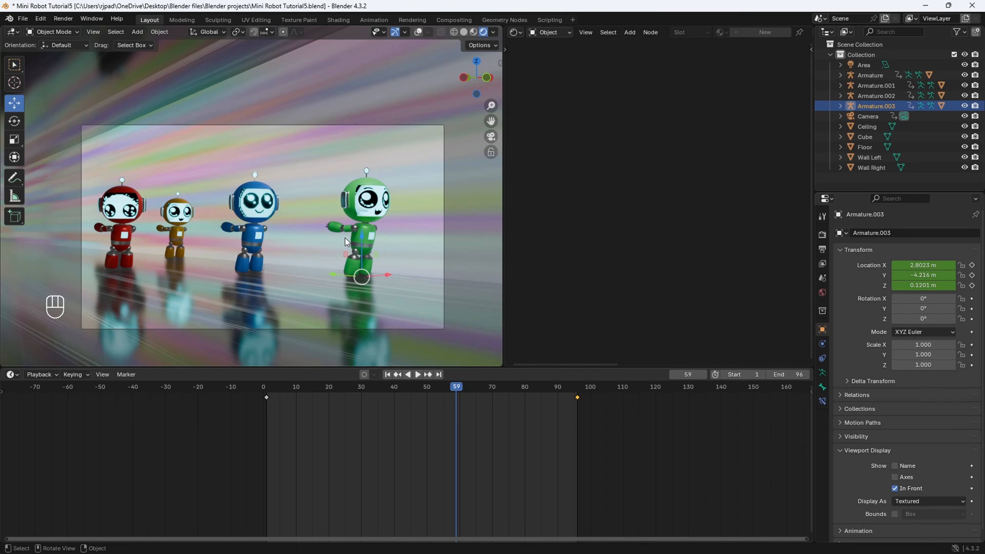
pyautogui.moveTo(356, 257); pyautogui.dragTo(219, 220, button='middle')
pyautogui.press('space')
pyautogui.scroll(-7, 151, 228)
pyautogui.scroll(2, 219, 220)
pyautogui.press('space')
pyautogui.press('space')
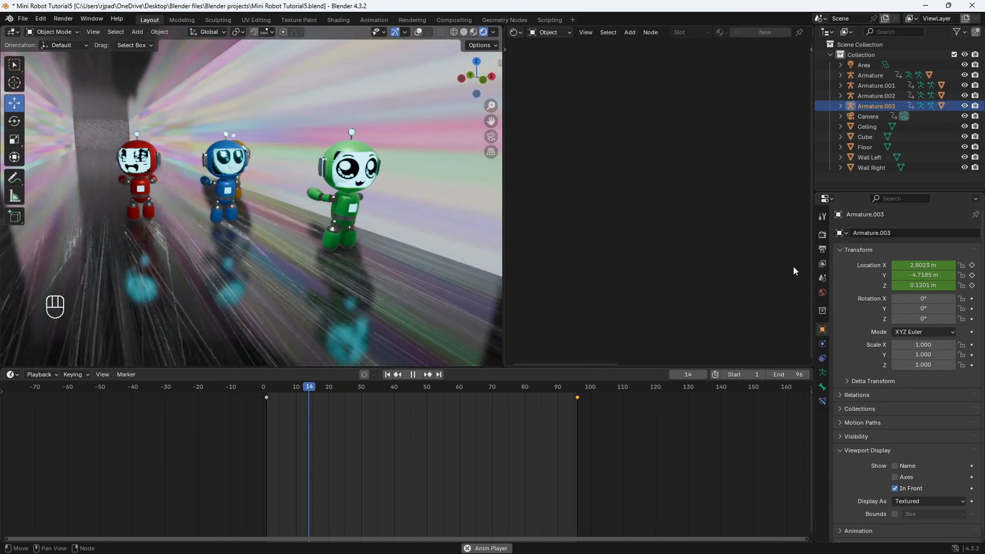
pyautogui.press('space')
# - Open the scene's render settings and choose EEVEE as the render engine
pyautogui.click(823, 235)
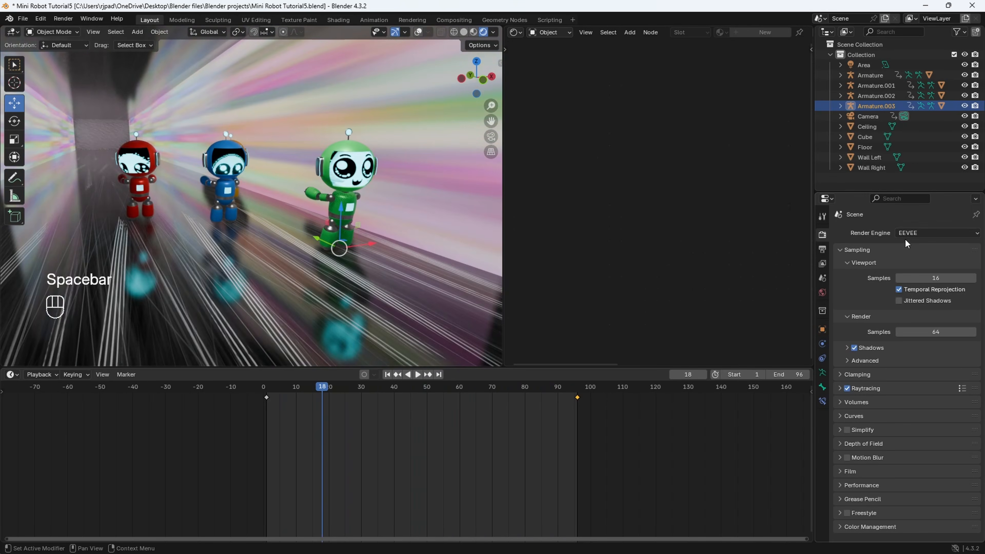
pyautogui.click(917, 232)
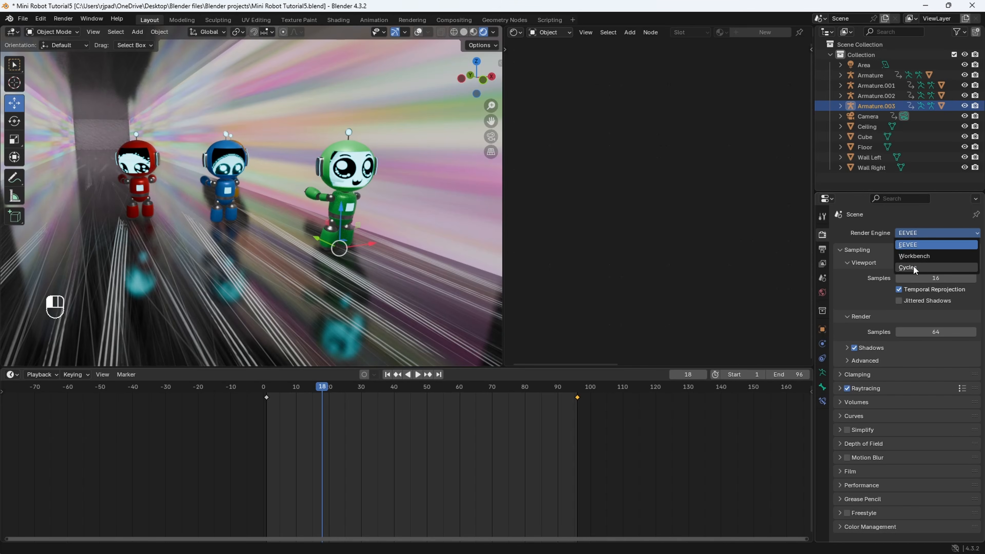
pyautogui.click(912, 244)
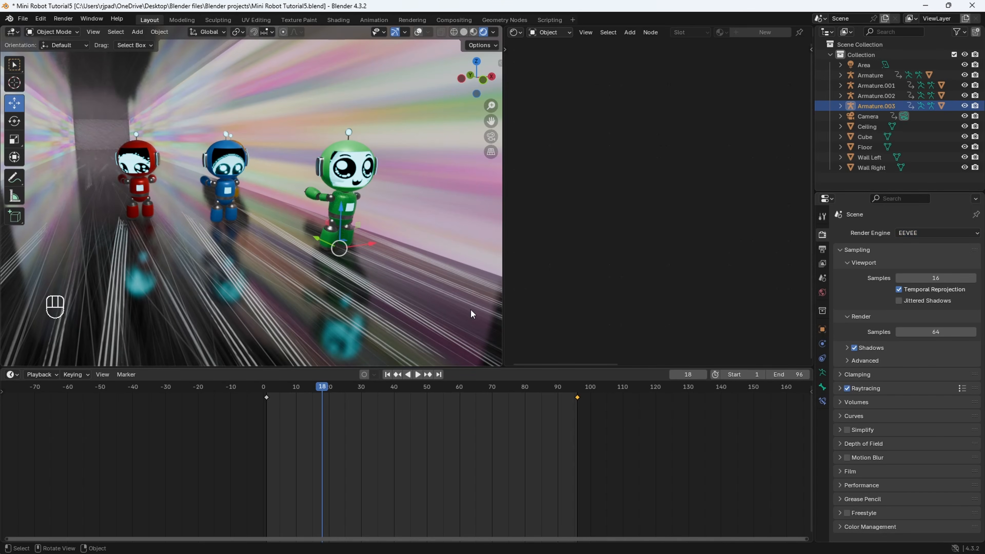